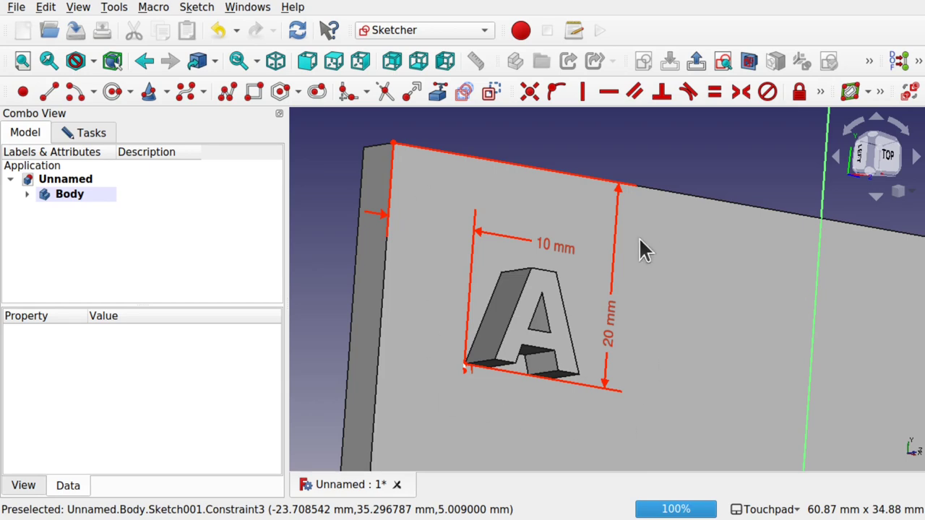
# Set the letter A's positioning dimensions to 20 mm from the plate's side edge and 40 mm from its upper edge.
pyautogui.doubleClick(556, 252)
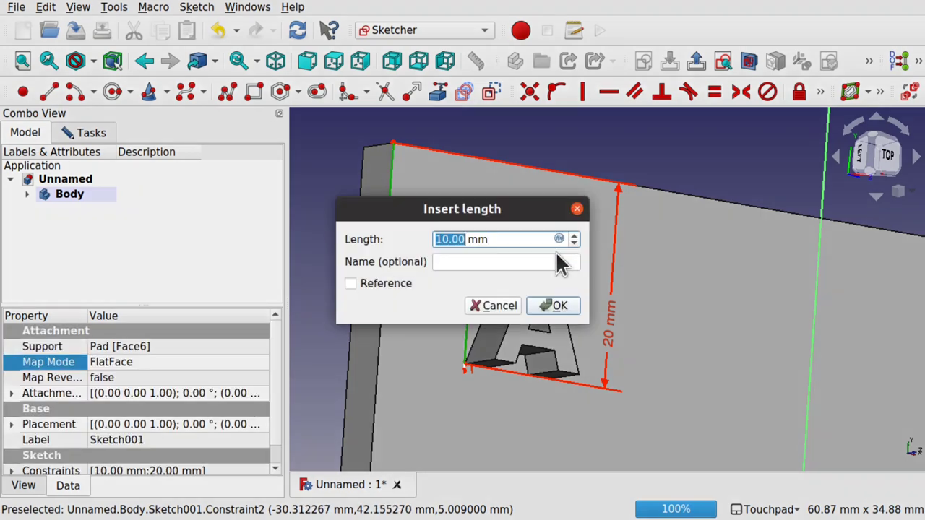
pyautogui.write('20')
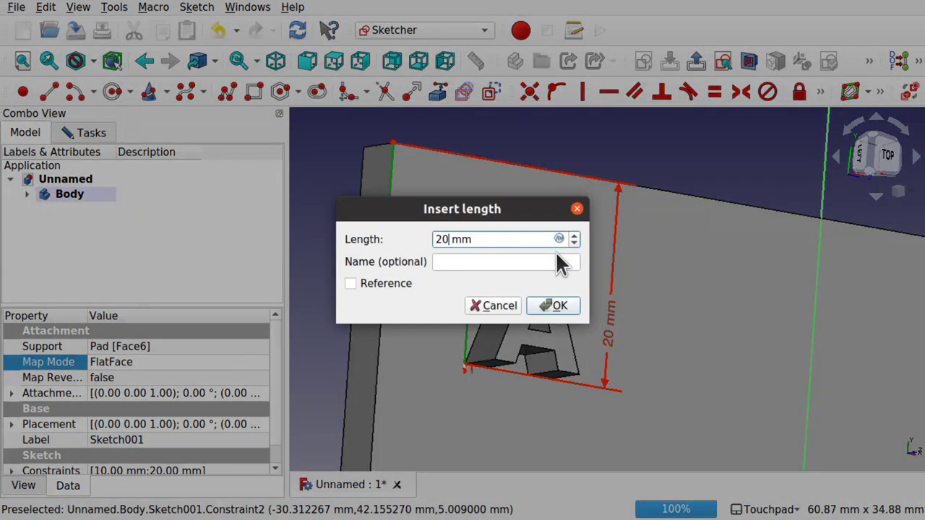
pyautogui.click(551, 306)
pyautogui.doubleClick(609, 338)
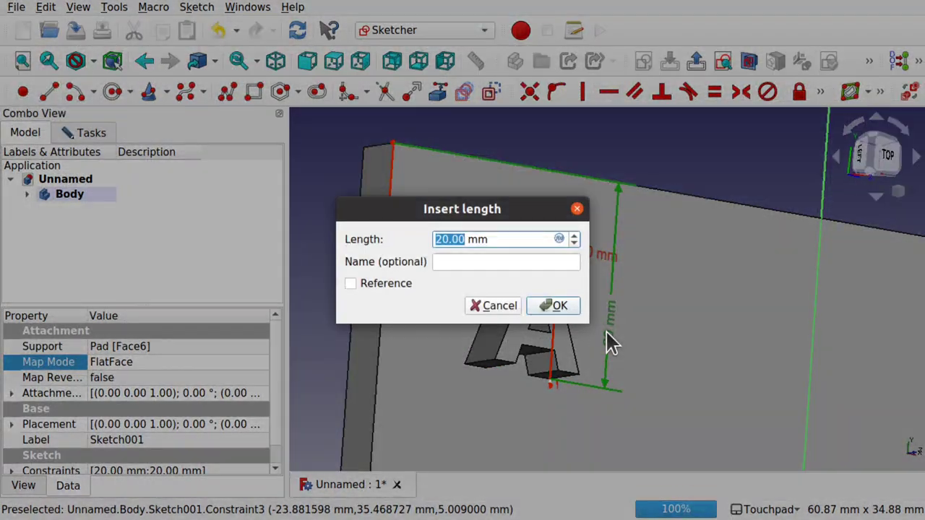
pyautogui.write('40')
pyautogui.press('Return')
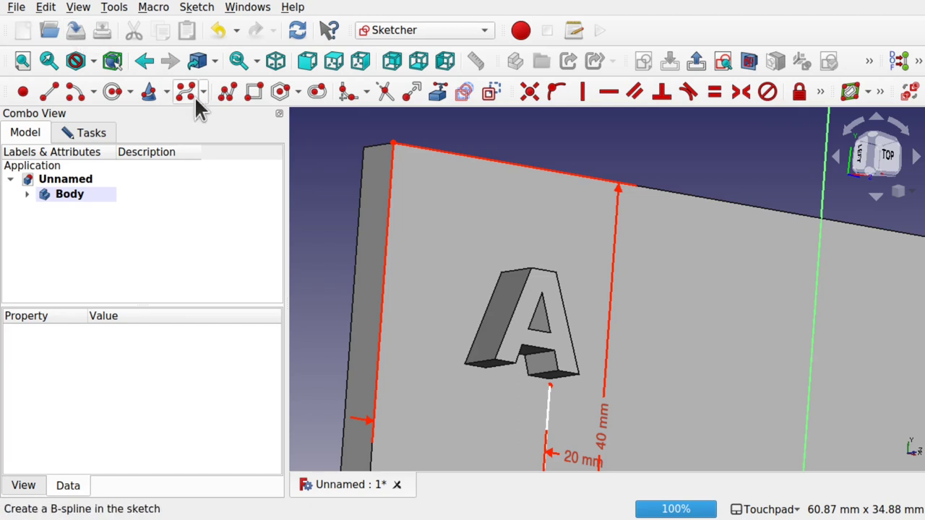
# Recompute the document to move the padded letter A to its new sketch position on the plate.
pyautogui.click(45, 9)
pyautogui.click(45, 139)
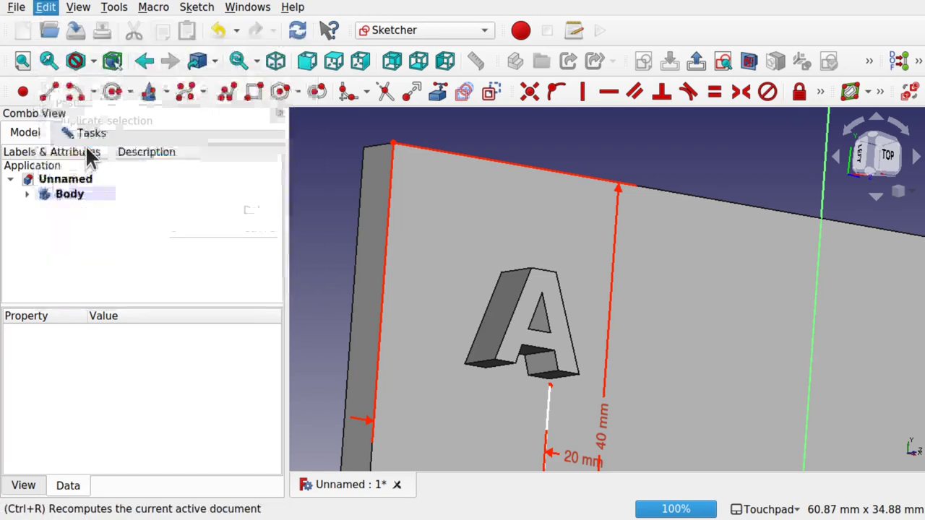
pyautogui.scroll(-2, 636, 349)
pyautogui.scroll(-3, 697, 405)
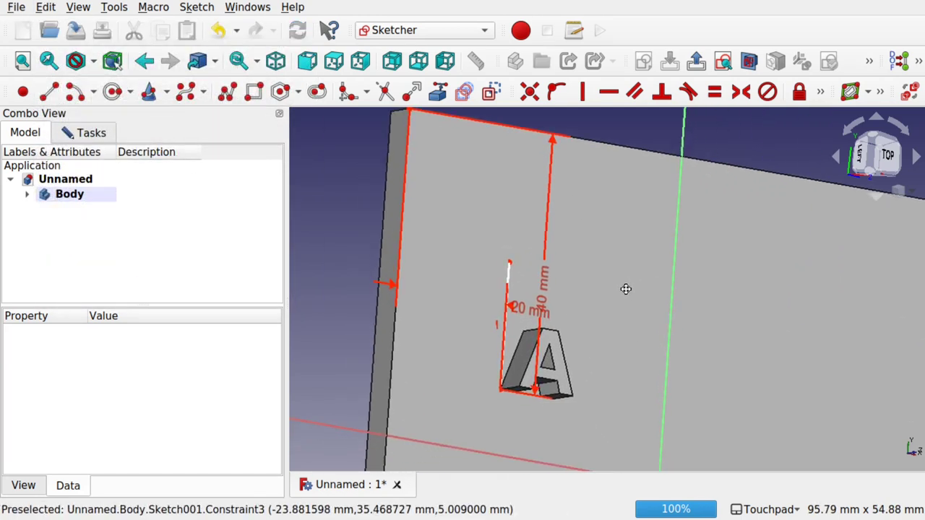
pyautogui.scroll(4, 555, 407)
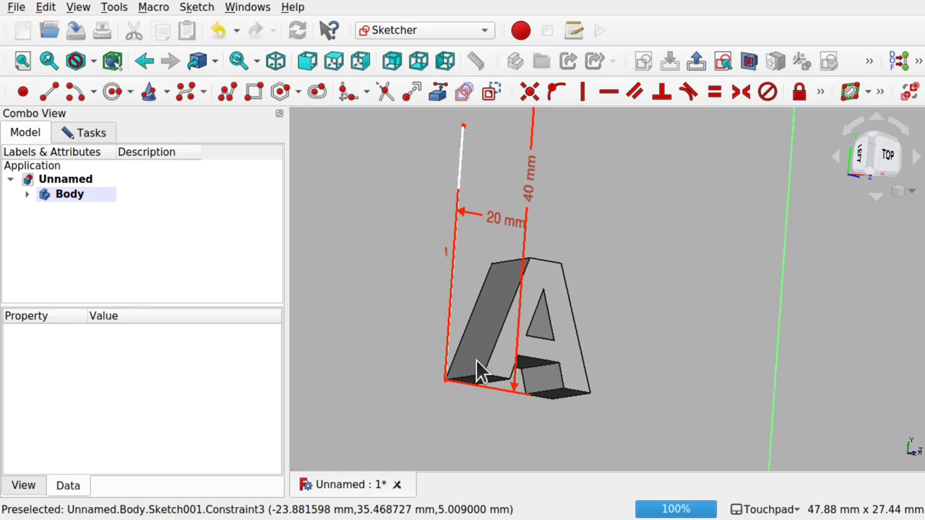
pyautogui.keyDown('alt'); pyautogui.moveTo(478, 371); pyautogui.dragTo(556, 329); pyautogui.keyUp('alt')
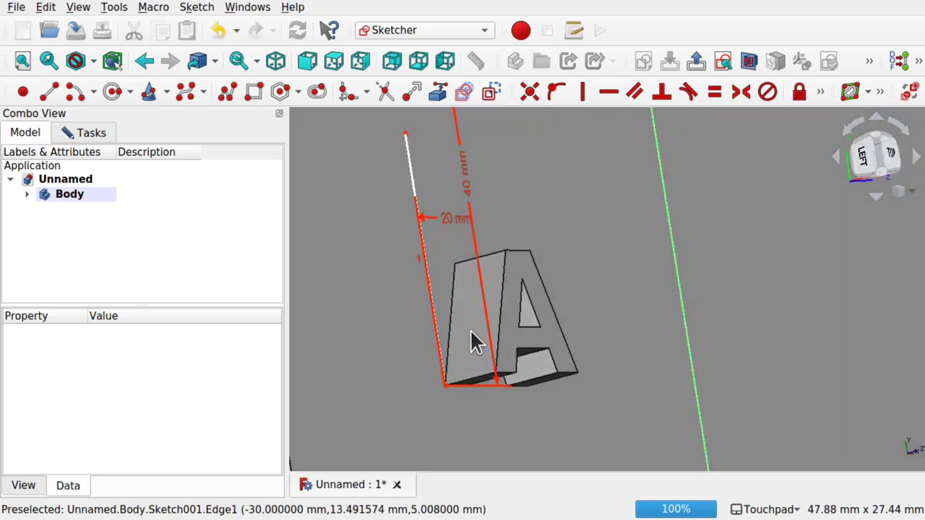
pyautogui.keyDown('alt'); pyautogui.moveTo(445, 333); pyautogui.dragTo(582, 321); pyautogui.keyUp('alt')
pyautogui.scroll(-4, 600, 305)
pyautogui.scroll(3, 582, 321)
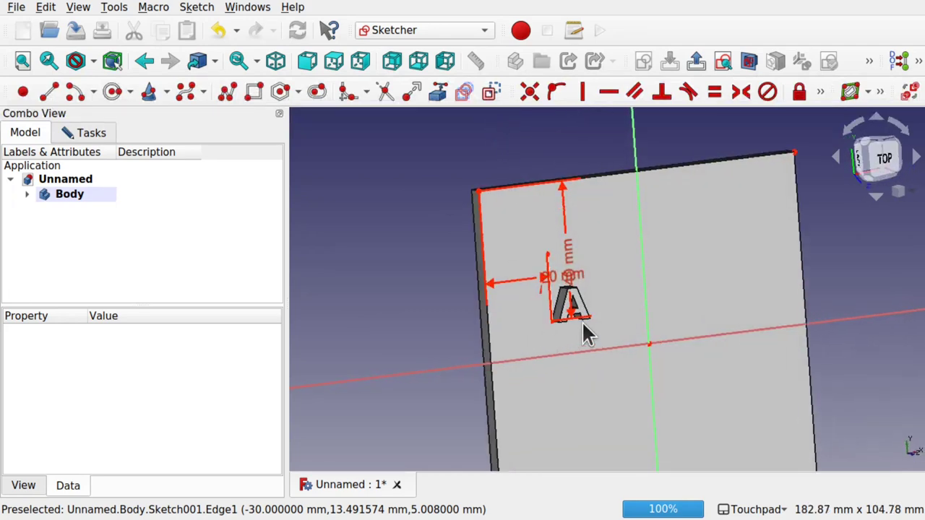
# Change the string of the ShapeString under Pad001 to C.
pyautogui.click(27, 194)
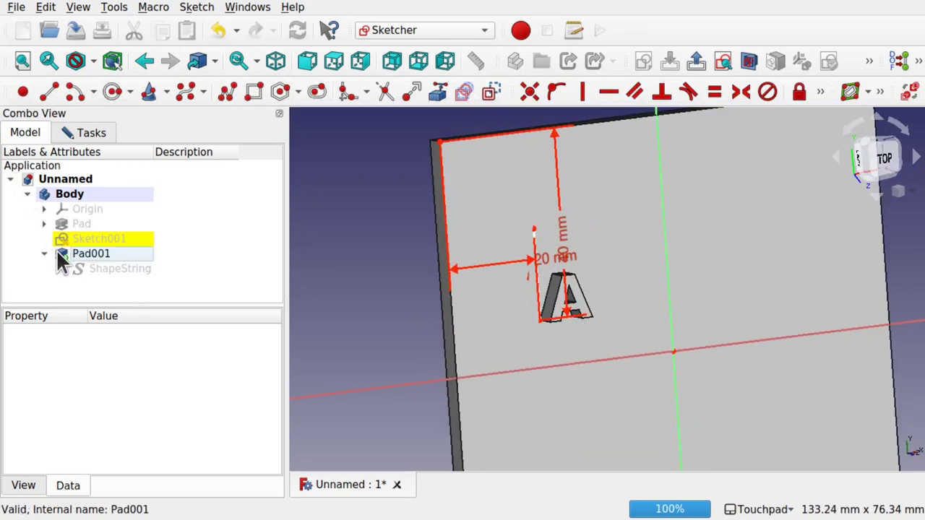
pyautogui.click(99, 266)
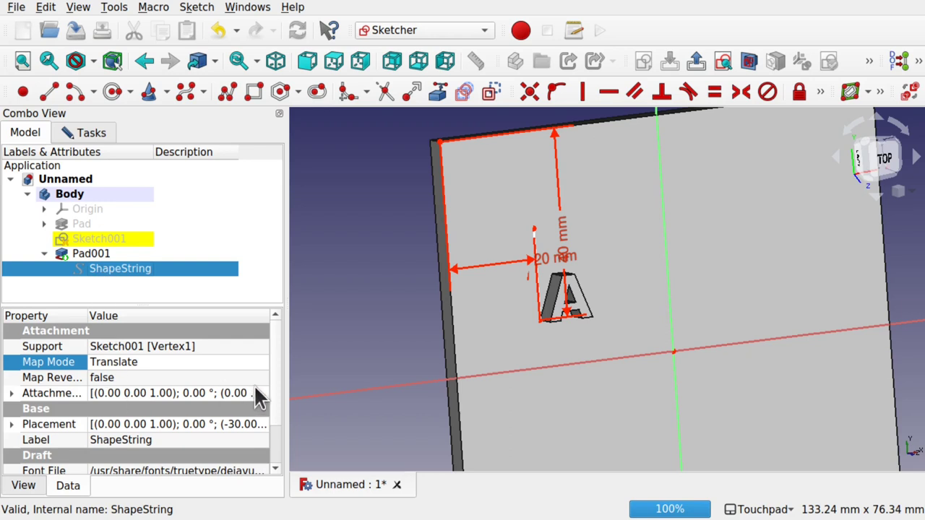
pyautogui.scroll(-1, 280, 390)
pyautogui.click(141, 449)
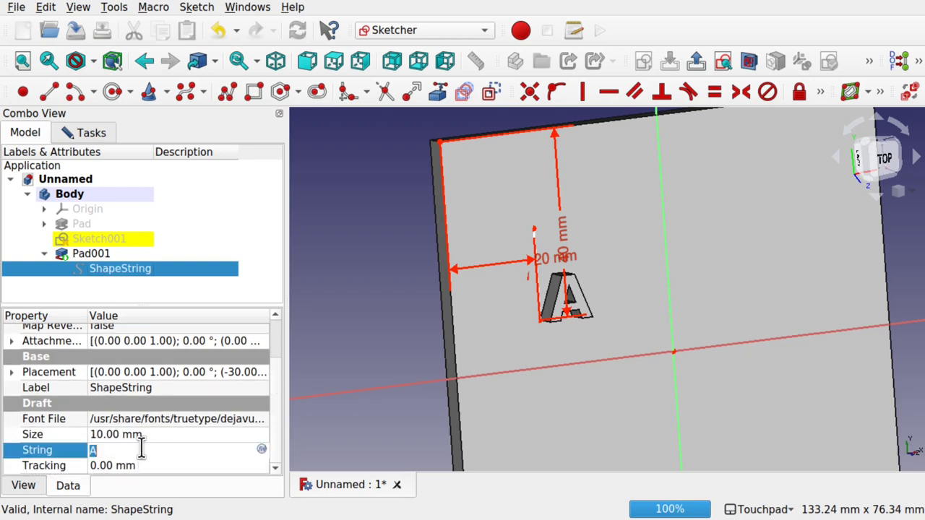
pyautogui.write('C')
pyautogui.press('Return')
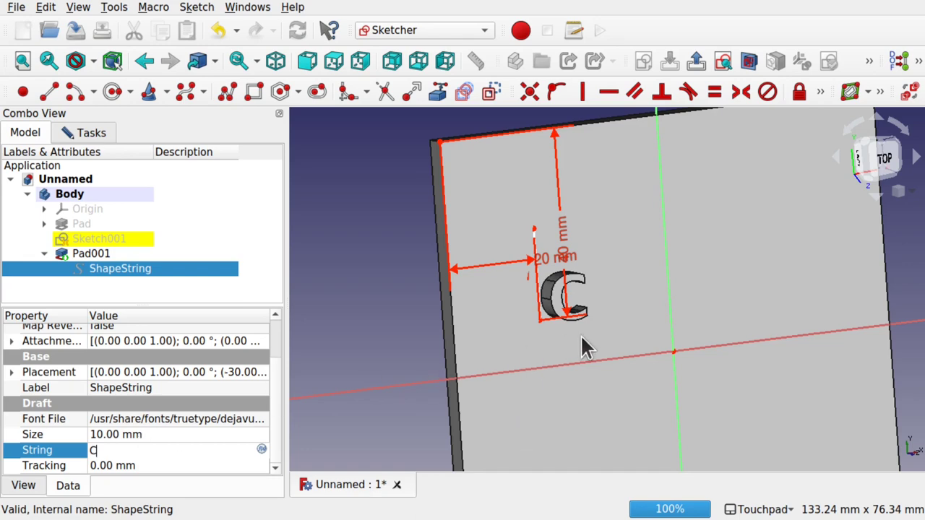
# Set the letter C's positioning dimensions to 10 mm from the plate's side edge and 50 mm from its upper edge.
pyautogui.scroll(5, 581, 334)
pyautogui.moveTo(580, 334); pyautogui.dragTo(535, 186, button='middle')
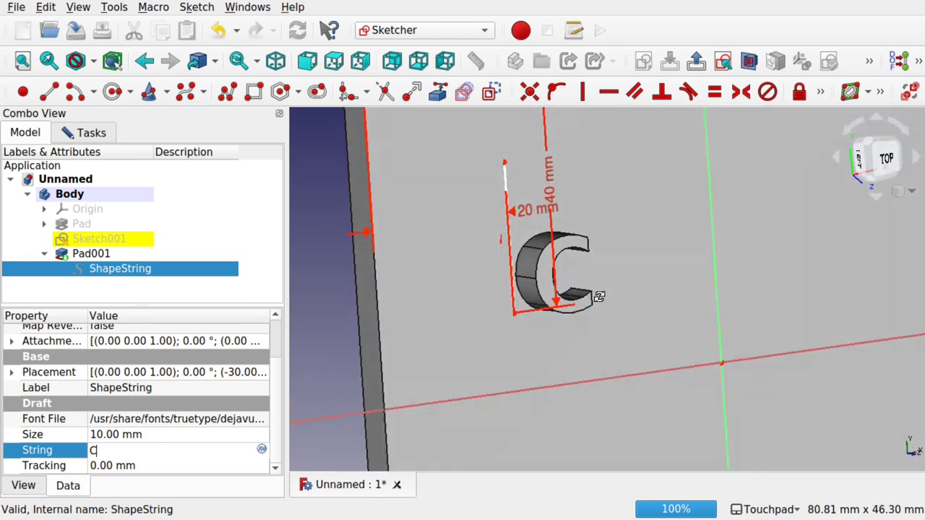
pyautogui.doubleClick(542, 224)
pyautogui.write('10')
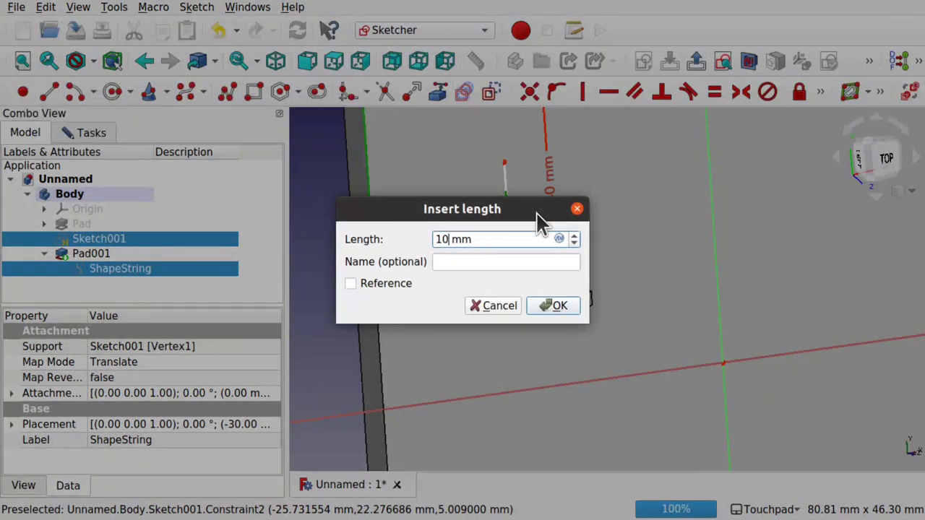
pyautogui.press('Return')
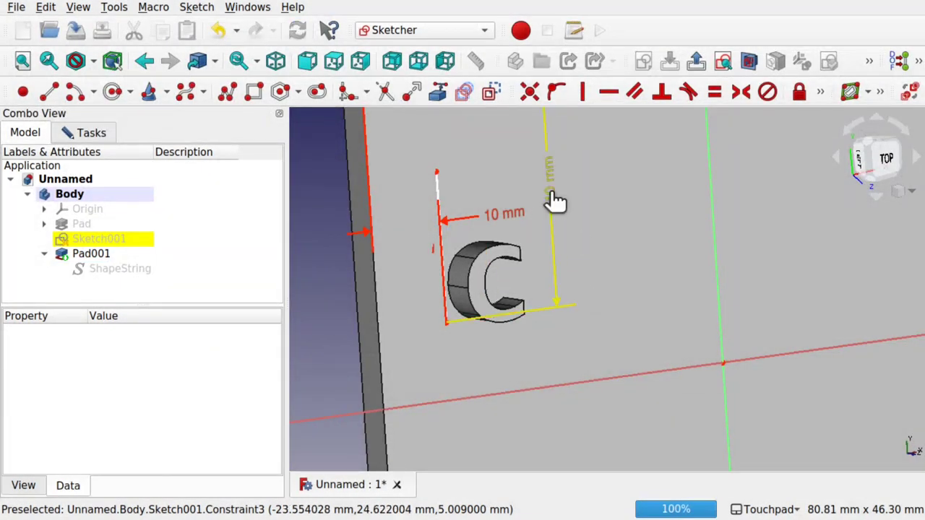
pyautogui.doubleClick(553, 201)
pyautogui.write('50')
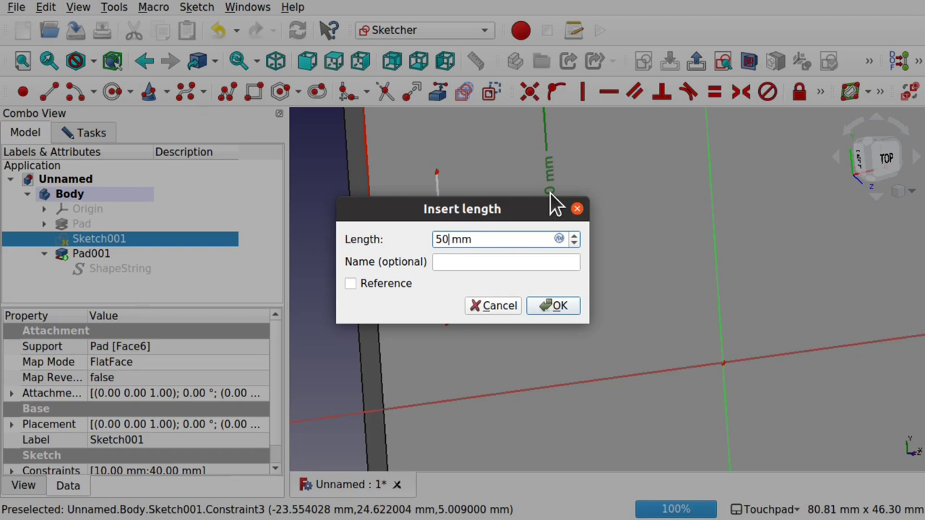
pyautogui.press('Return')
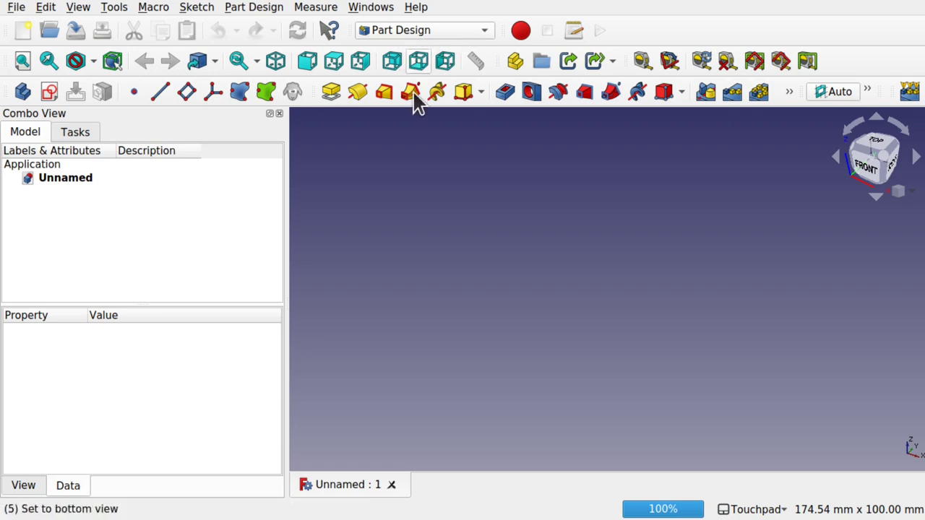
# Create a body in the empty document and start a new sketch on its XY plane.
pyautogui.click(24, 92)
pyautogui.click(49, 92)
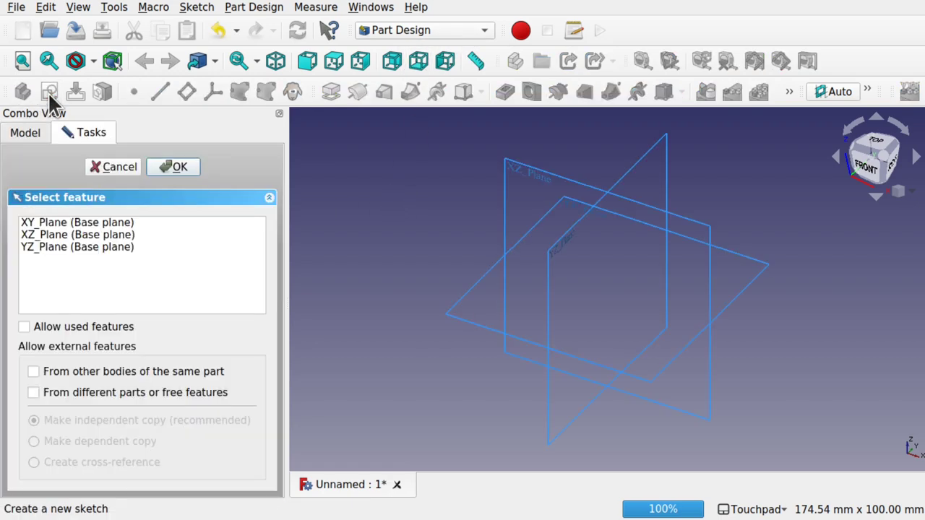
pyautogui.click(59, 222)
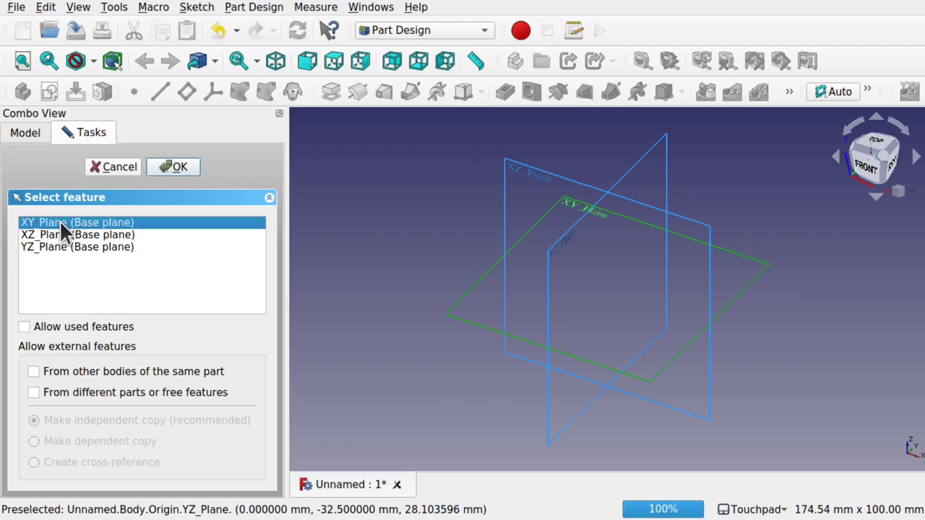
pyautogui.click(173, 167)
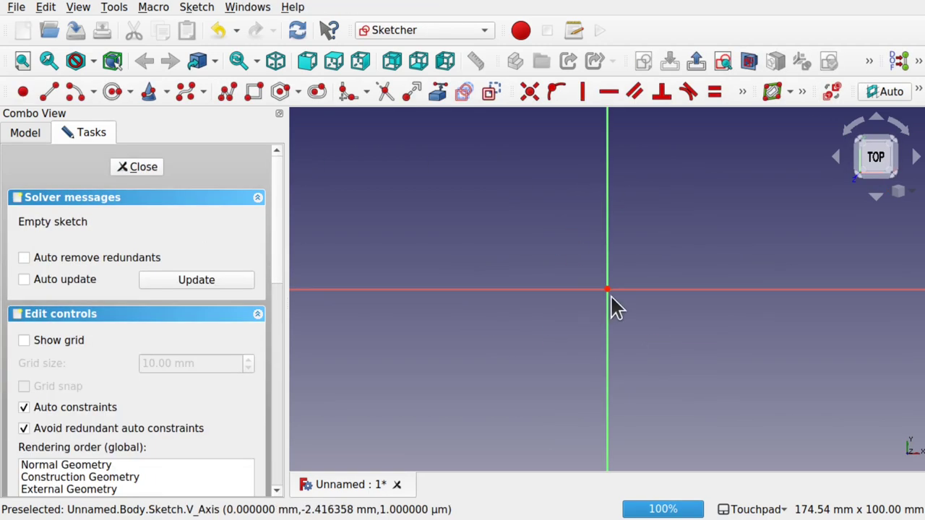
# Sketch a rectangle about 117 by 87 mm enclosing the origin.
pyautogui.click(253, 93)
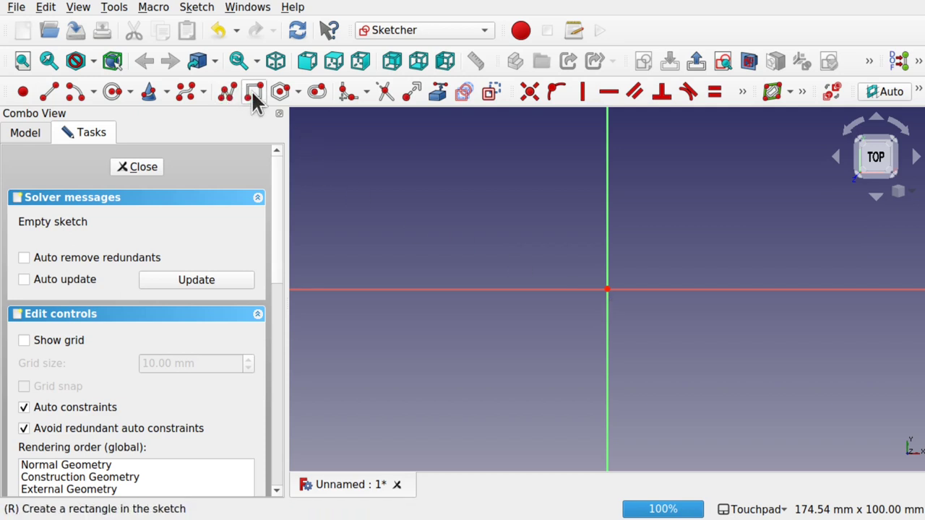
pyautogui.click(384, 134)
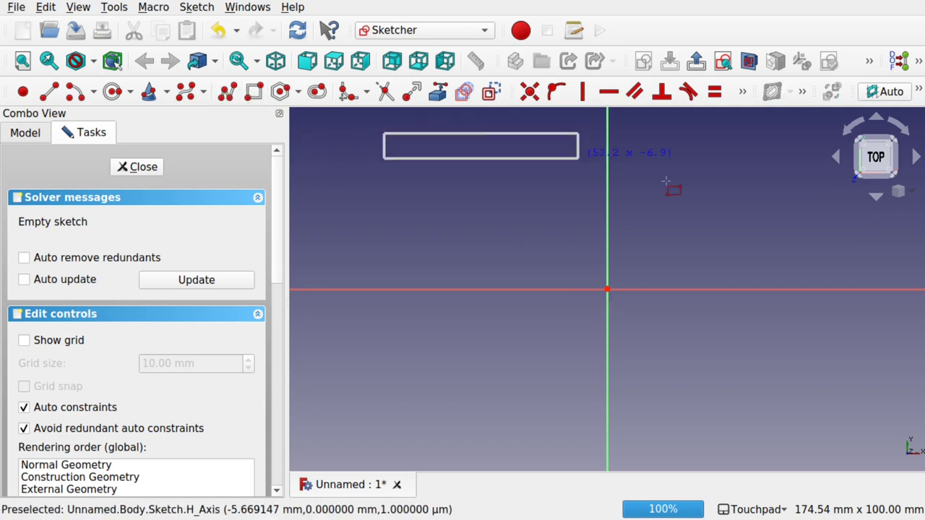
pyautogui.click(812, 450)
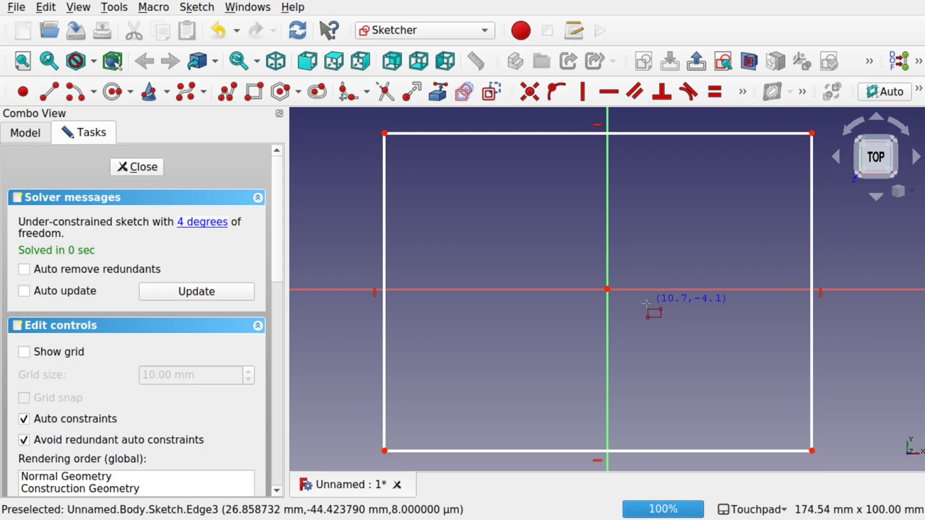
pyautogui.rightClick(675, 269)
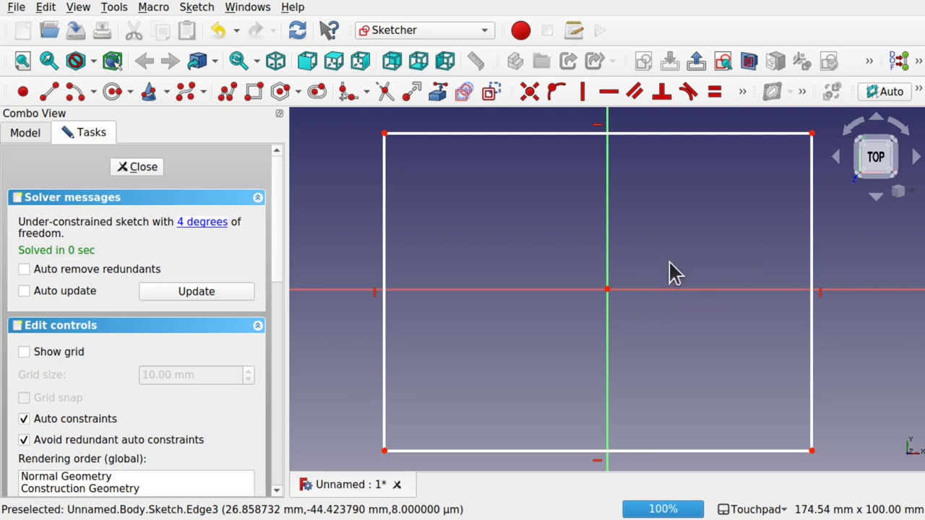
# Constrain two diagonally opposite corners of the rectangle to be symmetric about the origin.
pyautogui.click(384, 134)
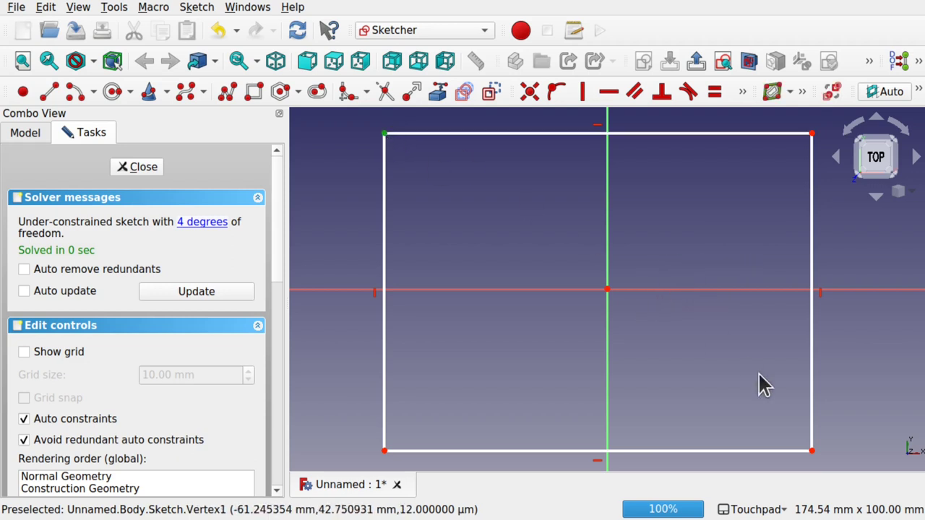
pyautogui.click(812, 451)
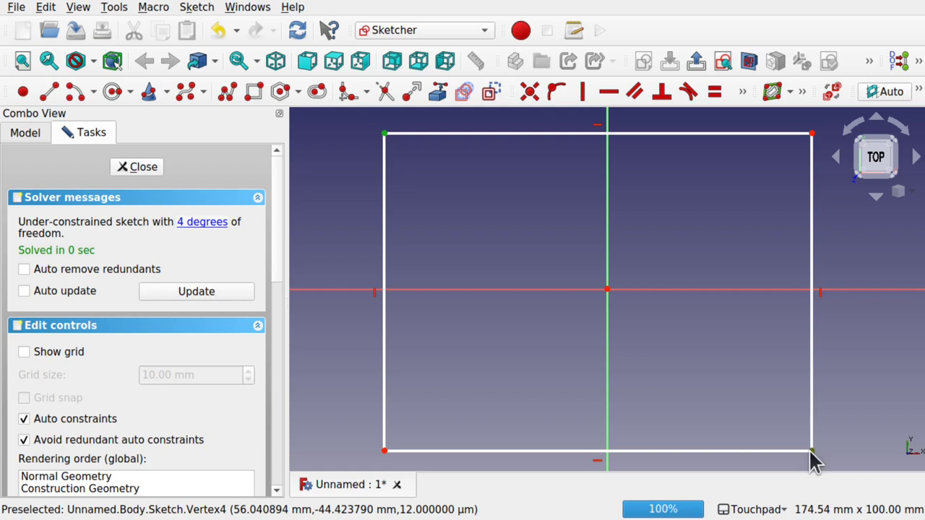
pyautogui.click(607, 291)
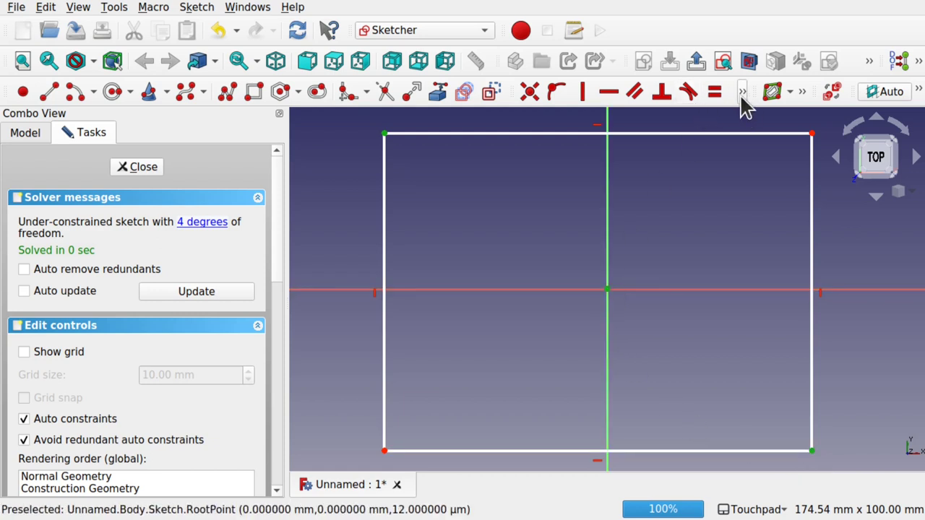
pyautogui.click(742, 92)
pyautogui.click(529, 118)
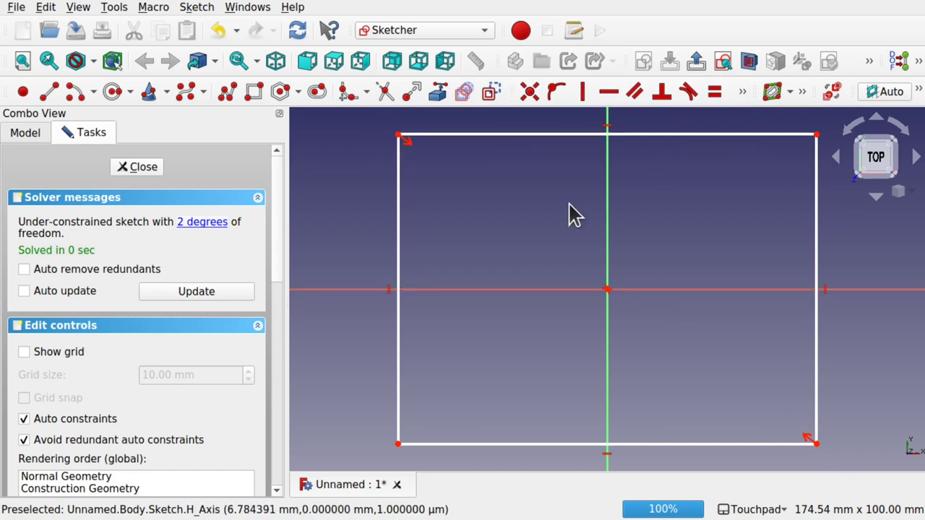
# Apply an equal-length constraint to two adjacent edges of the rectangle to make it a square.
pyautogui.click(566, 137)
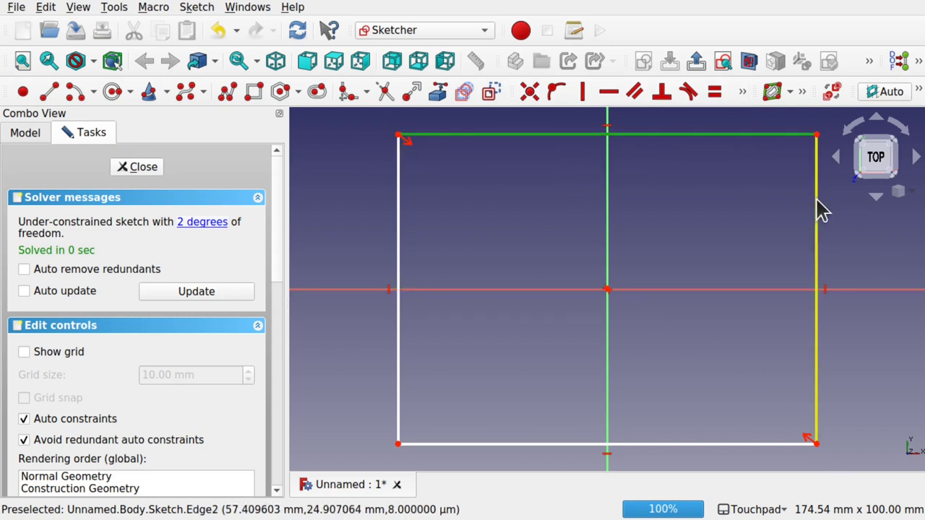
pyautogui.click(817, 205)
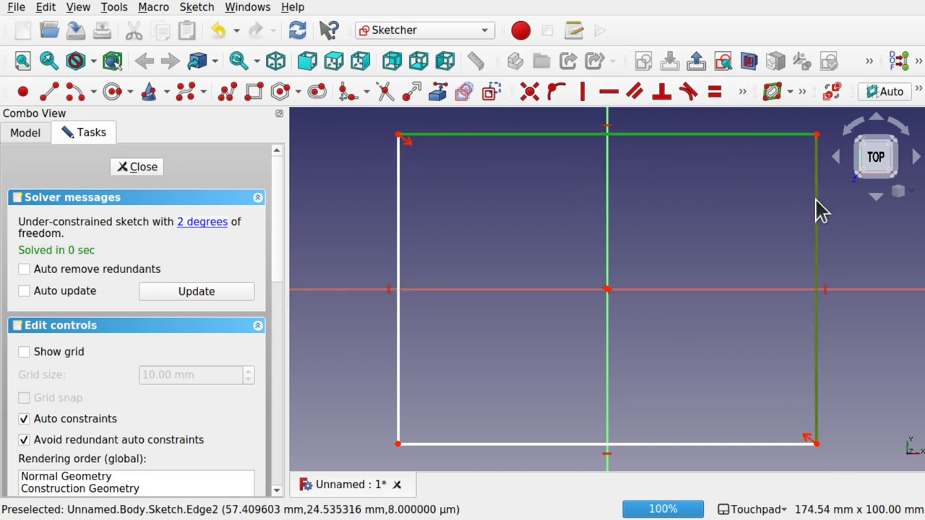
pyautogui.click(716, 94)
# Constrain the square's upper edge to a horizontal length of 100 mm and close the sketch.
pyautogui.scroll(-2, 654, 209)
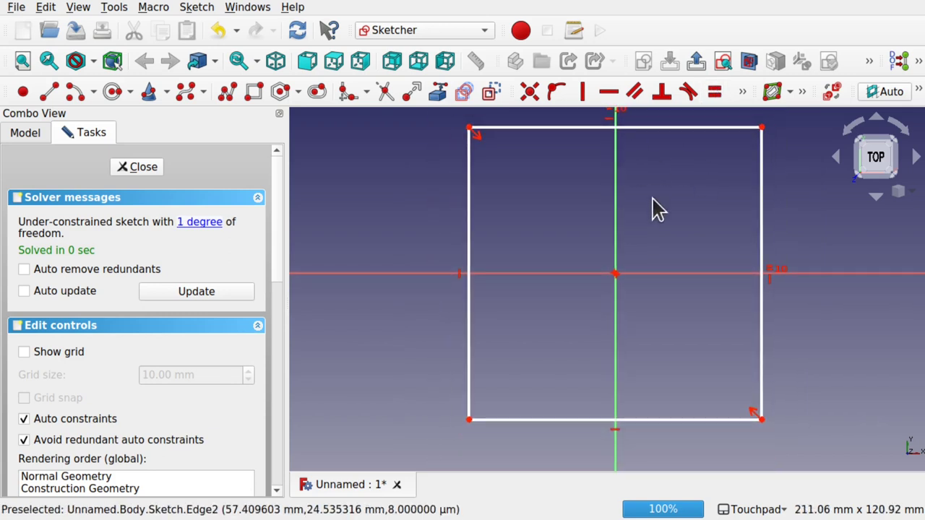
pyautogui.click(581, 137)
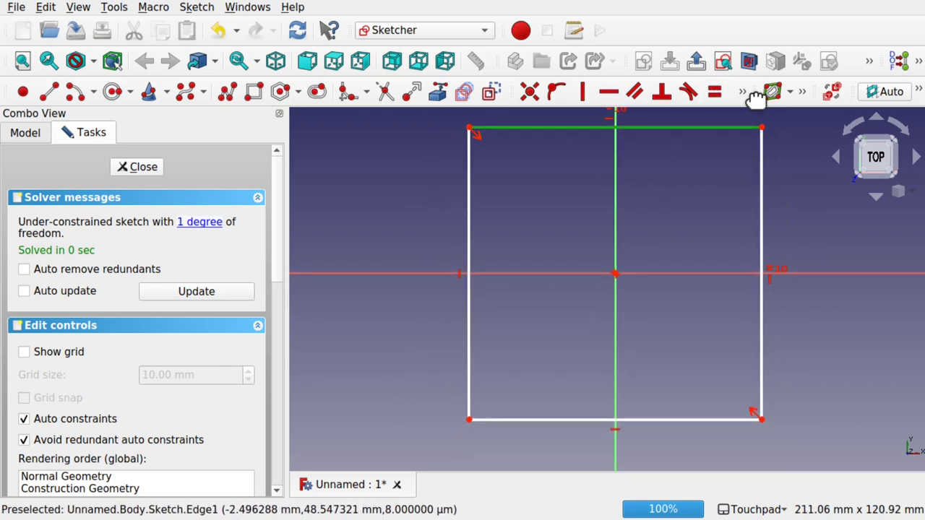
pyautogui.click(741, 92)
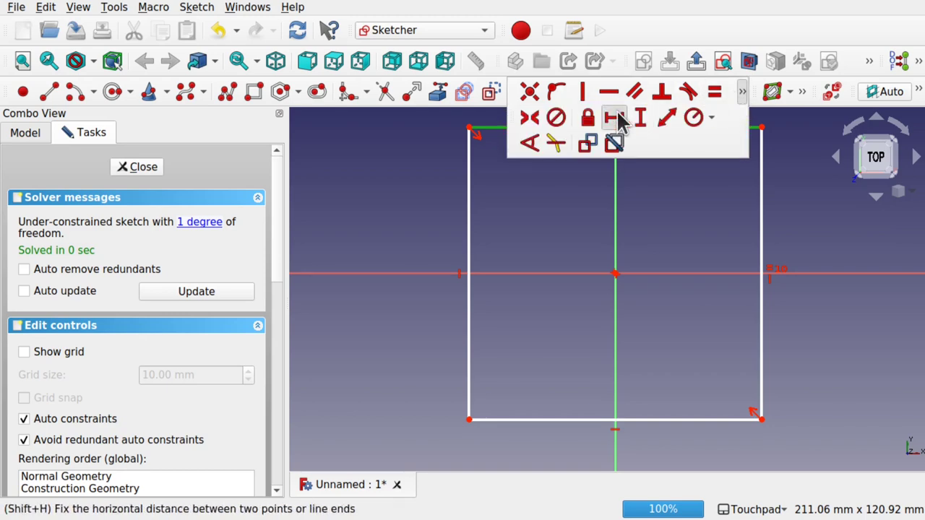
pyautogui.click(615, 117)
pyautogui.write('100')
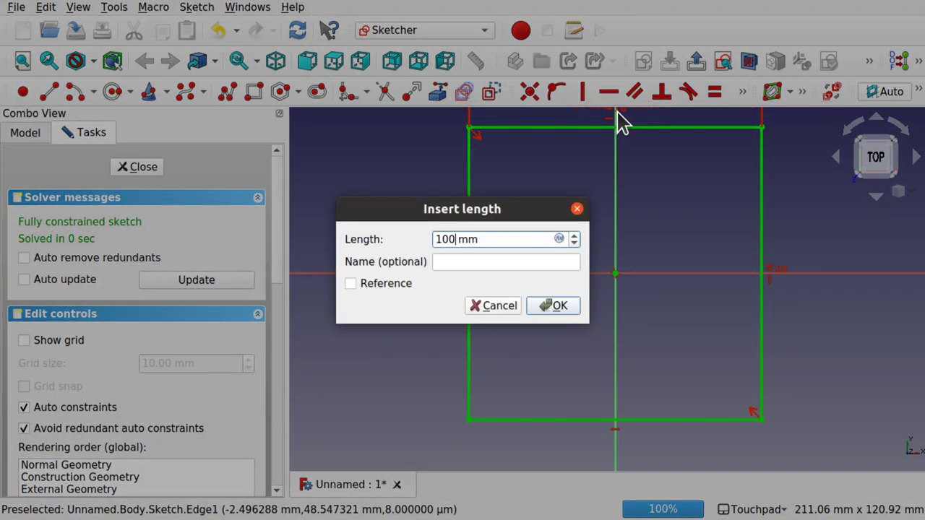
pyautogui.press('Return')
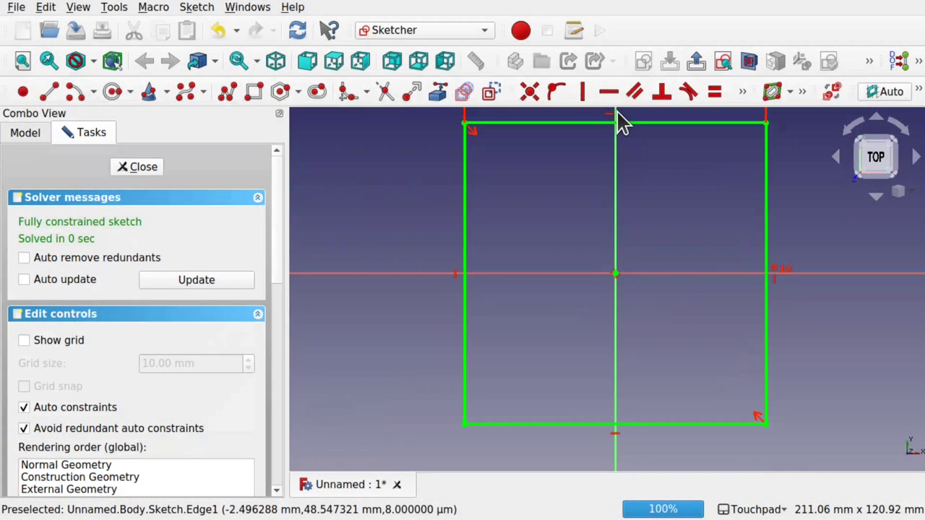
pyautogui.click(143, 167)
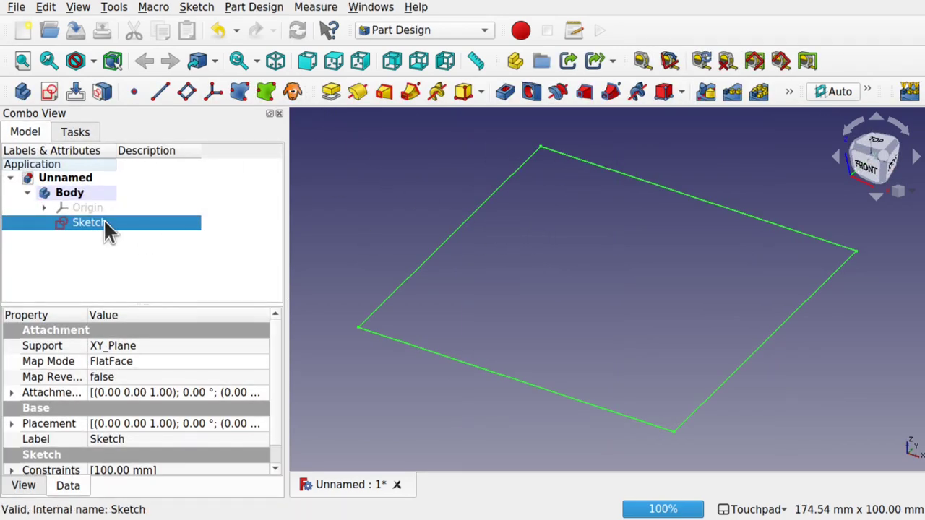
# Pad the square sketch to a length of 5 mm.
pyautogui.click(331, 92)
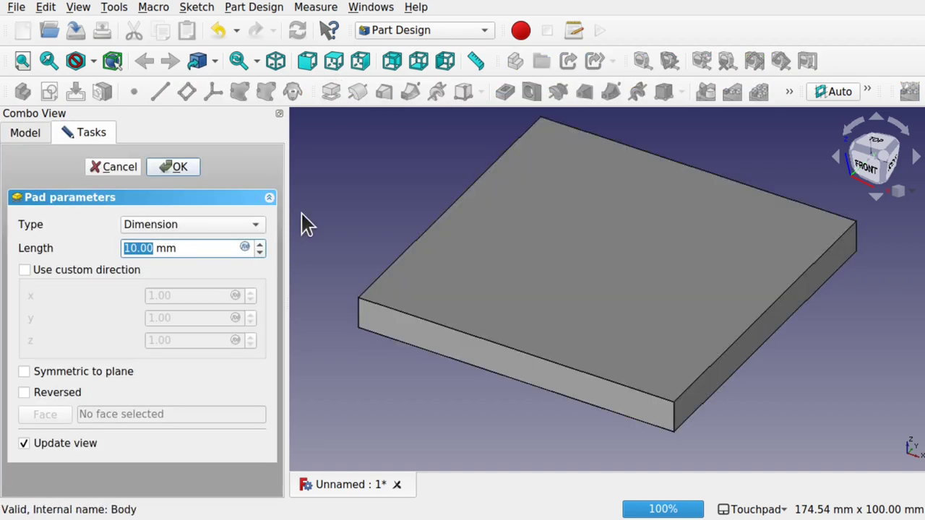
pyautogui.write('5')
pyautogui.press('Return')
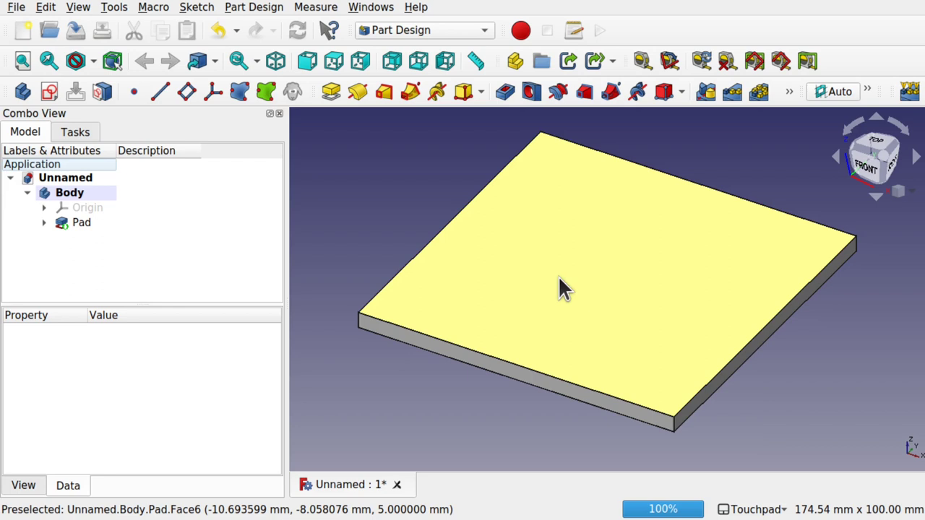
# Start a new sketch on the plate's top face and link its two upper corners as external geometry.
pyautogui.click(525, 275)
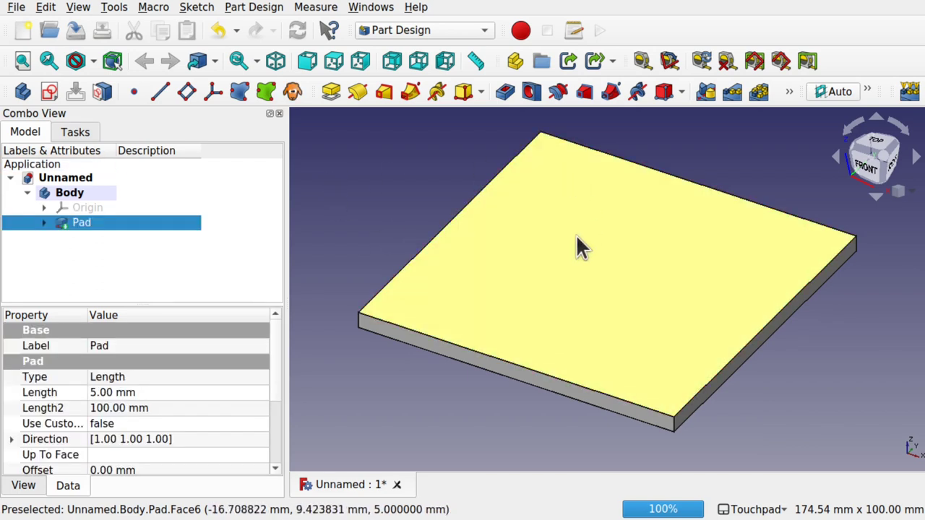
pyautogui.click(47, 88)
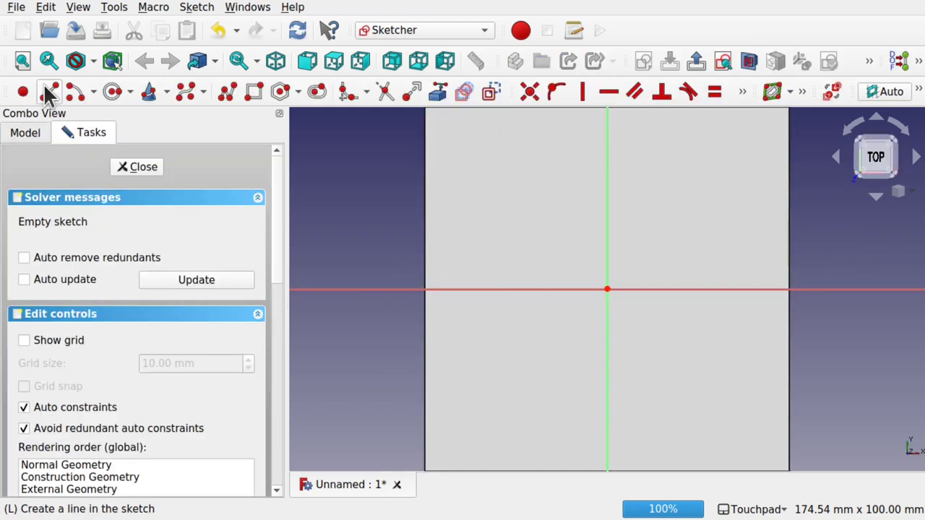
pyautogui.scroll(-1, 562, 196)
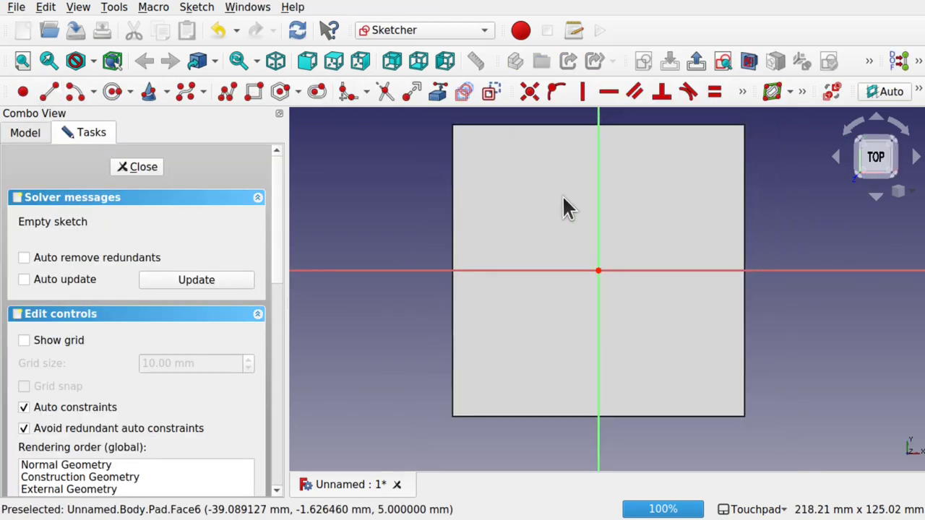
pyautogui.moveTo(562, 195); pyautogui.dragTo(511, 267, button='middle')
pyautogui.scroll(1, 508, 265)
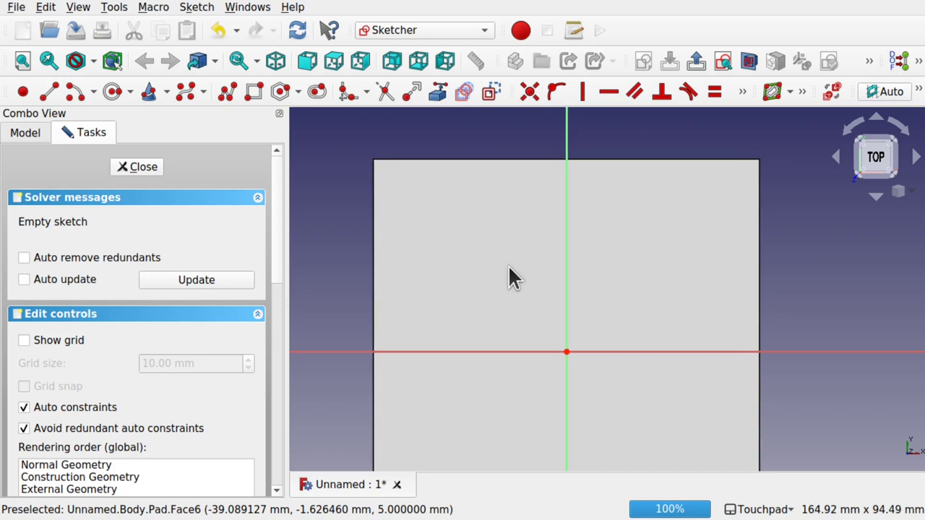
pyautogui.scroll(1, 508, 265)
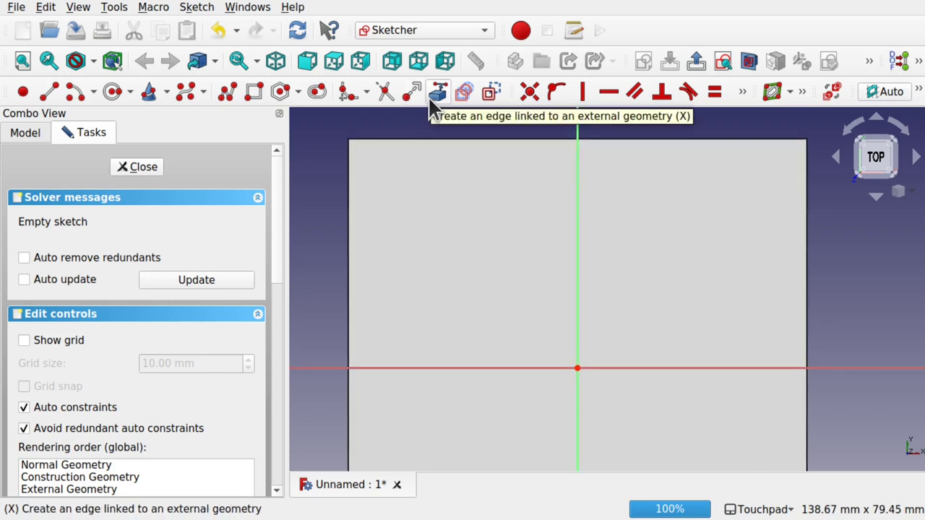
pyautogui.click(437, 94)
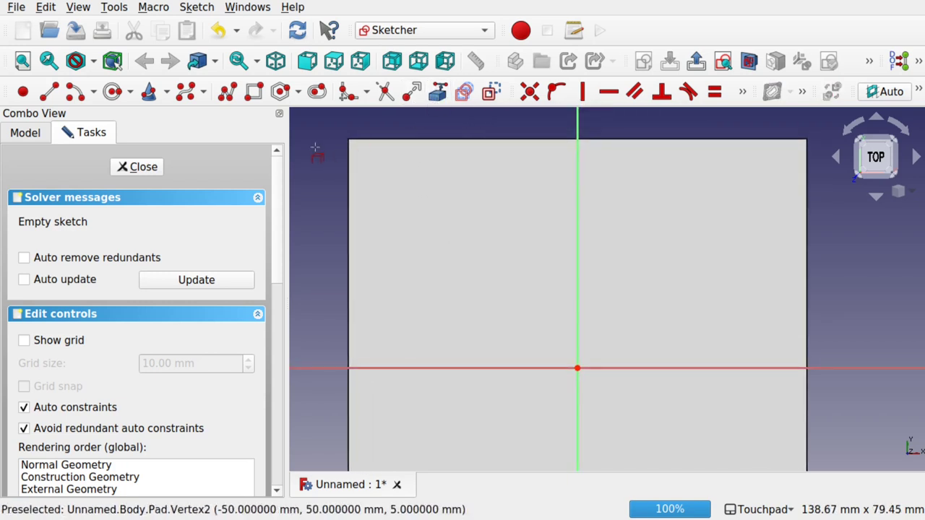
pyautogui.click(350, 142)
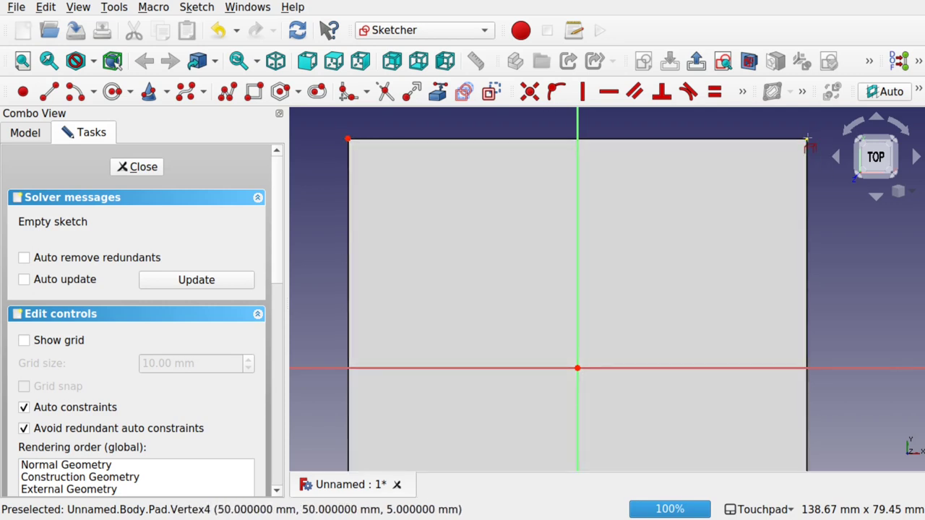
pyautogui.click(807, 141)
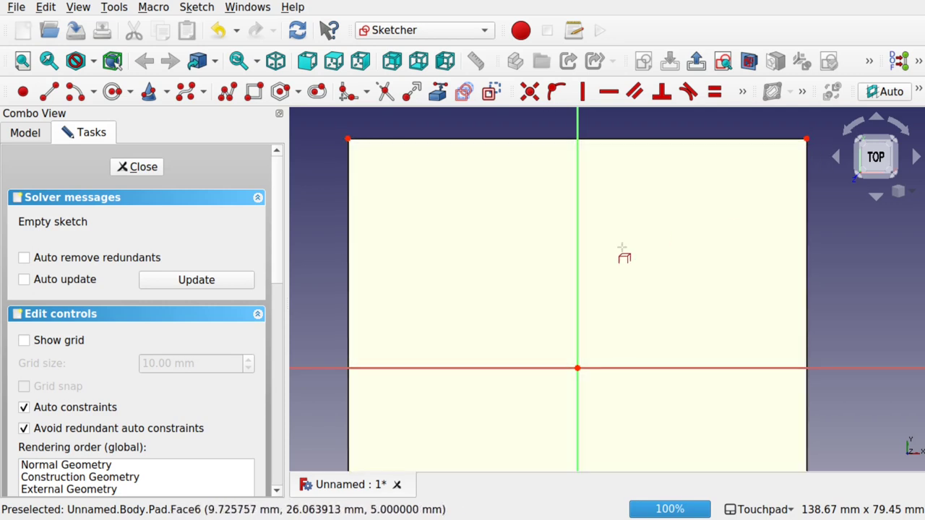
# Draw a vertical line about 11 mm long in the plate's upper-left quadrant and place a point at about (19, 29) in the upper-right quadrant.
pyautogui.scroll(-2, 624, 253)
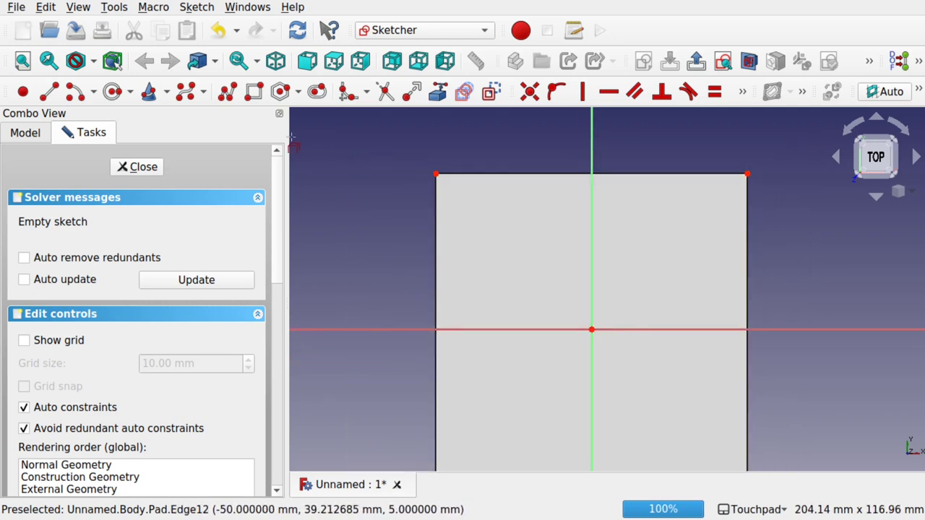
pyautogui.click(49, 91)
pyautogui.click(509, 243)
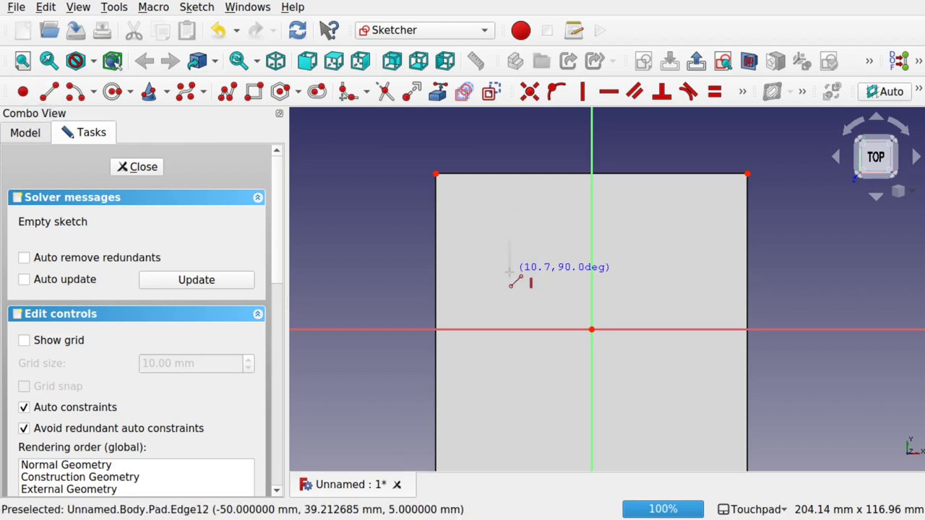
pyautogui.click(510, 273)
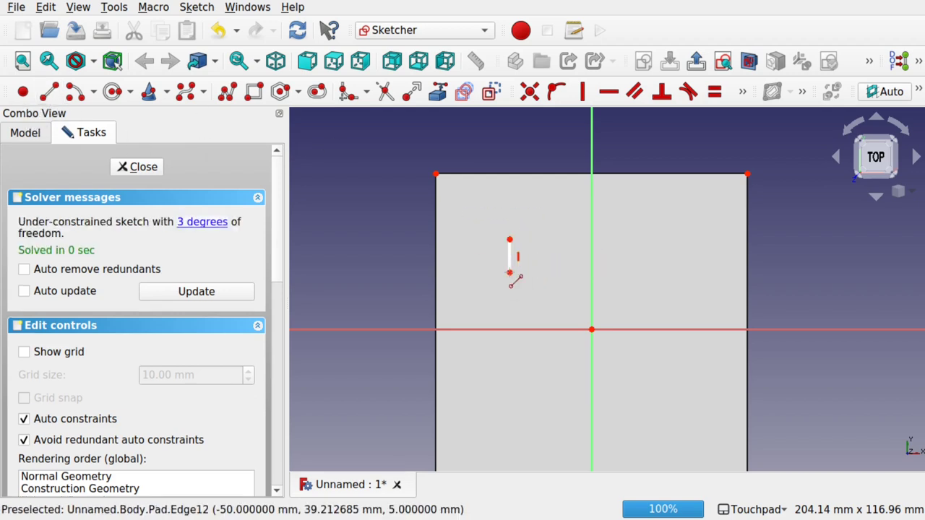
pyautogui.click(20, 92)
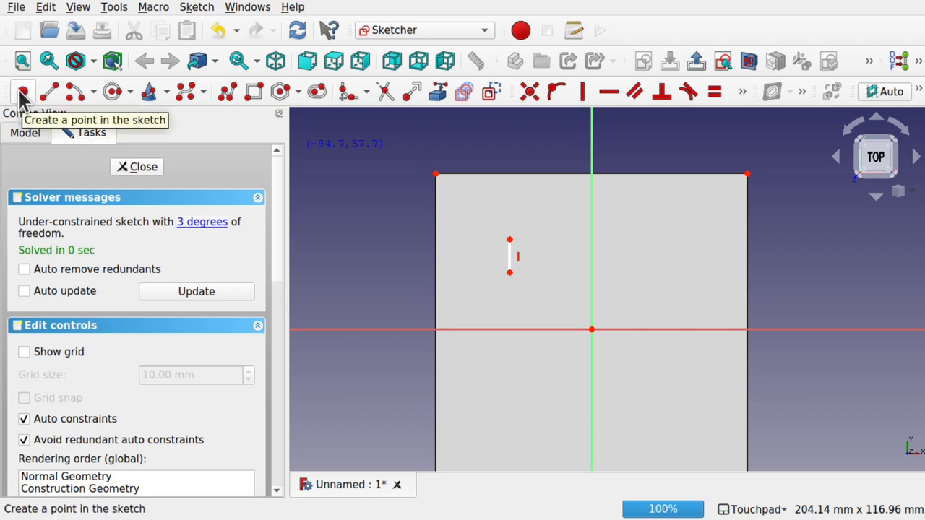
pyautogui.click(20, 92)
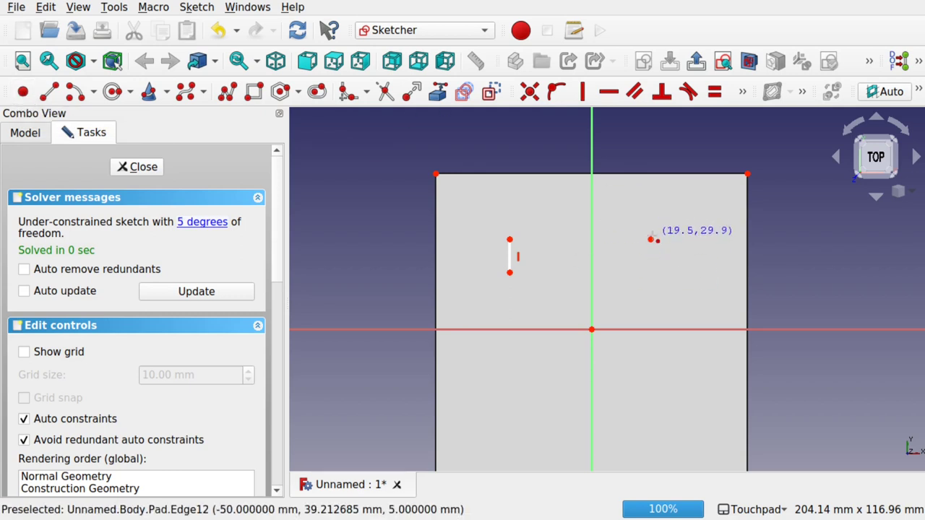
# Draw a line about 12 mm long in the lower-right quadrant, constrained vertical, and a shorter vertical line in the lower-left quadrant.
pyautogui.click(51, 94)
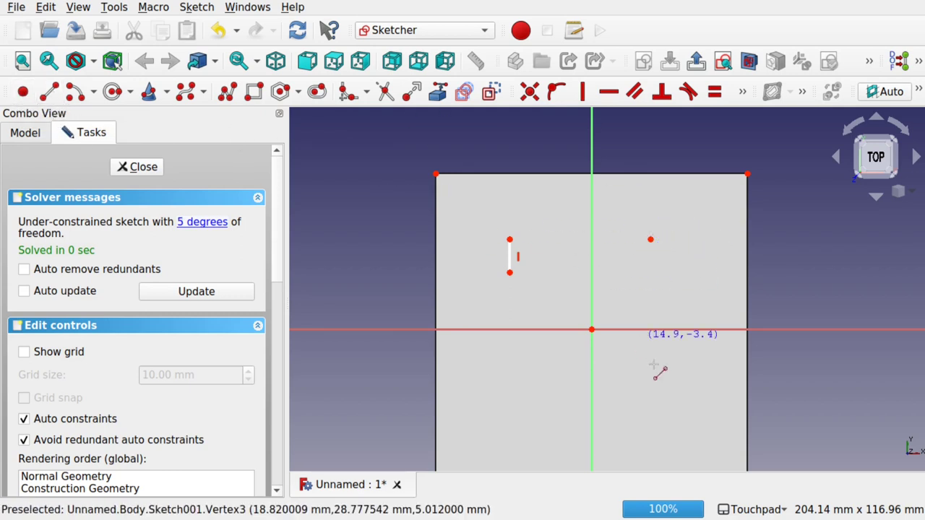
pyautogui.click(660, 375)
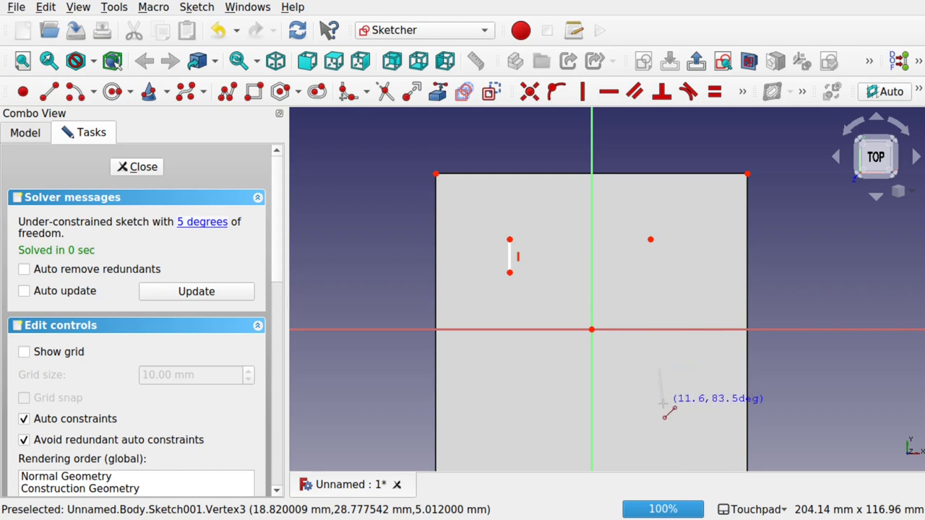
pyautogui.click(664, 403)
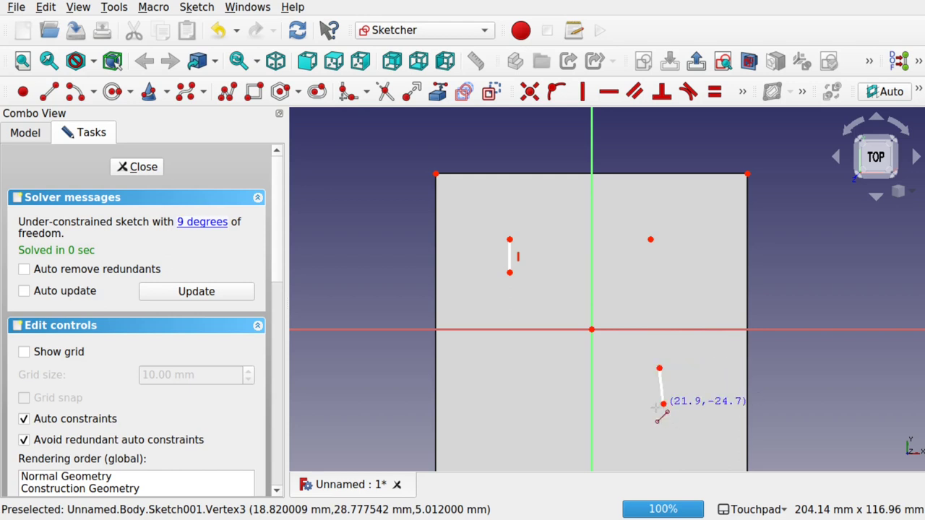
pyautogui.click(483, 398)
pyautogui.click(483, 423)
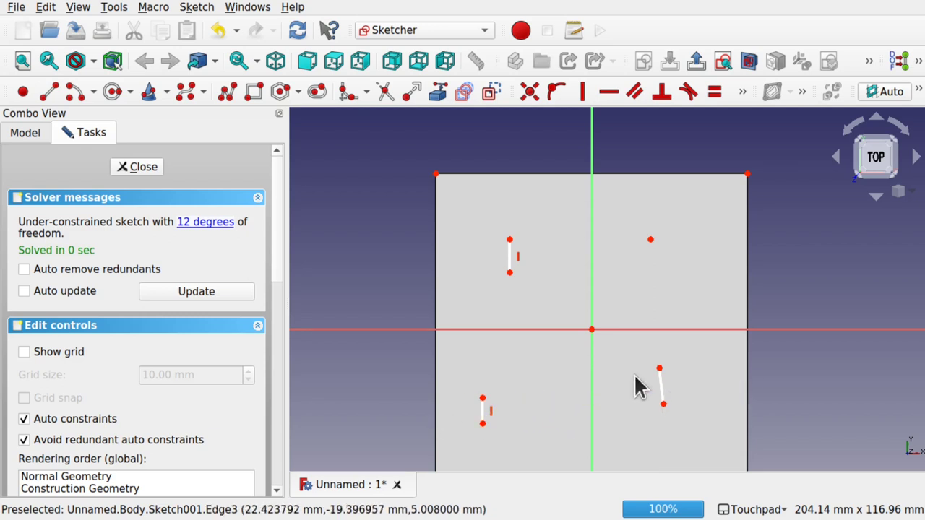
pyautogui.click(661, 385)
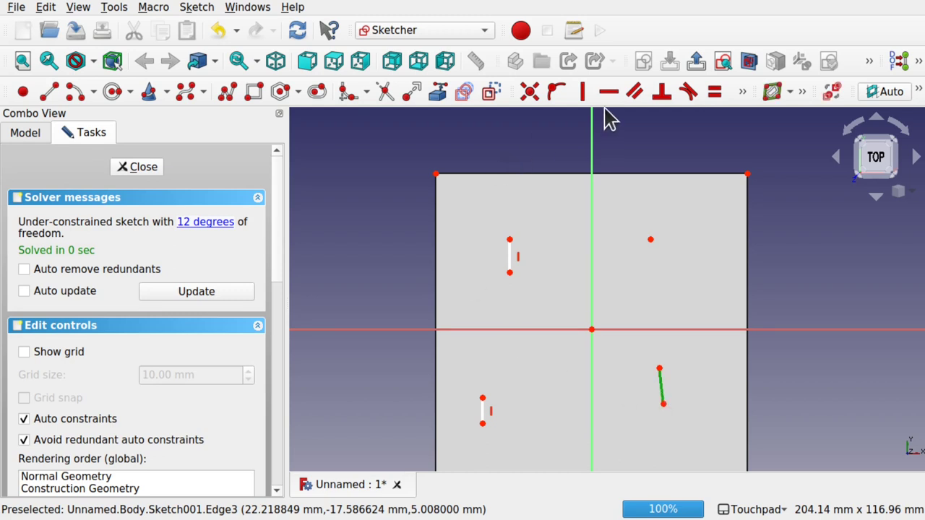
pyautogui.click(582, 93)
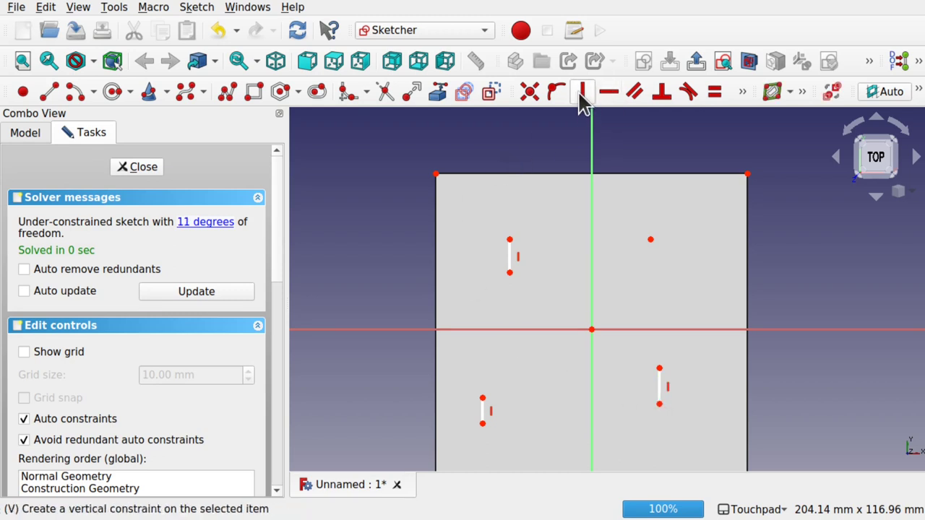
# Set a 20 mm horizontal distance between the upper end of the upper-left line and the plate's upper-left corner.
pyautogui.click(510, 239)
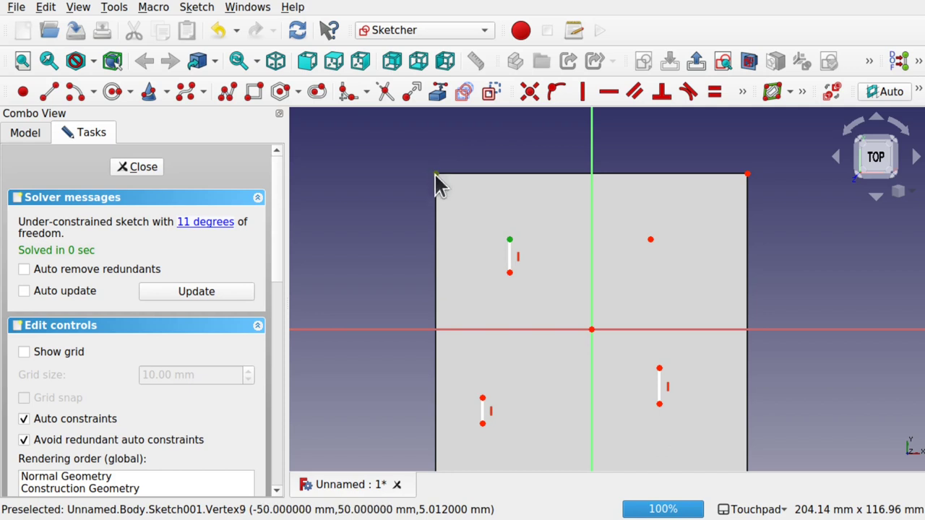
pyautogui.click(435, 174)
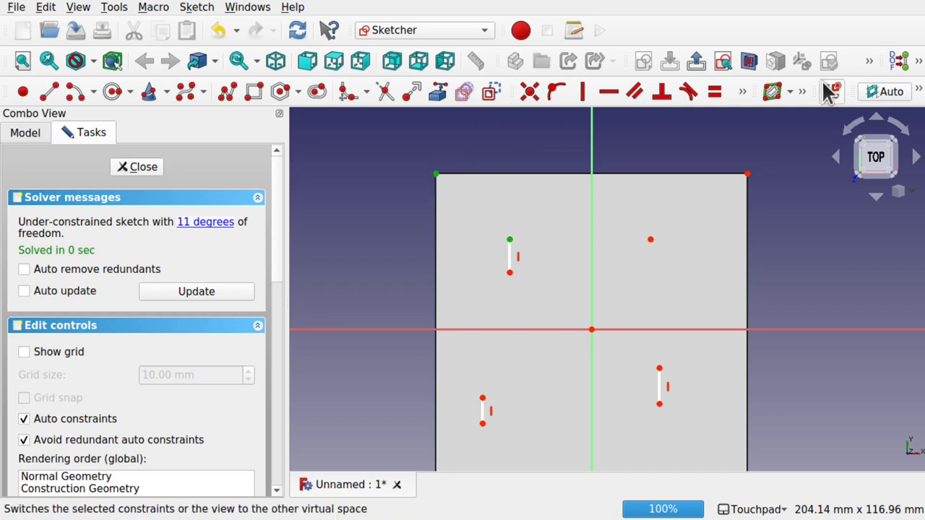
pyautogui.click(742, 92)
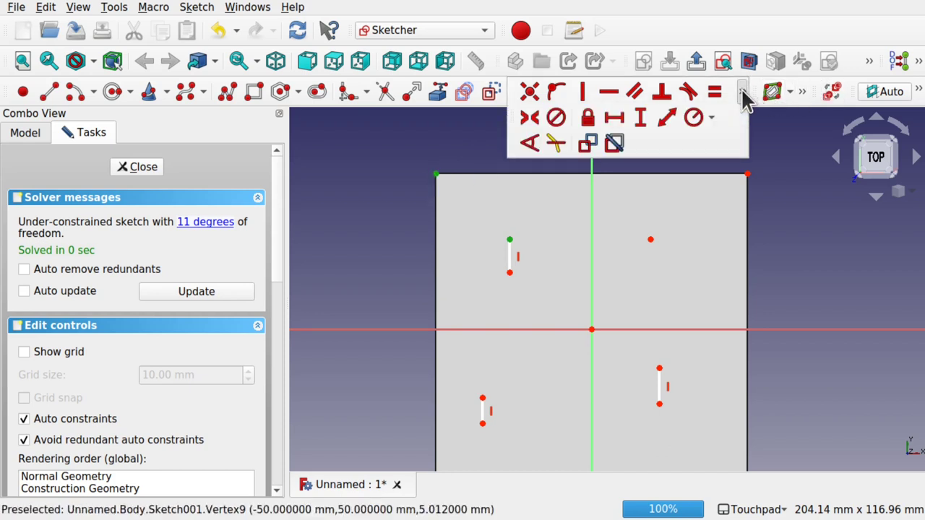
pyautogui.click(616, 123)
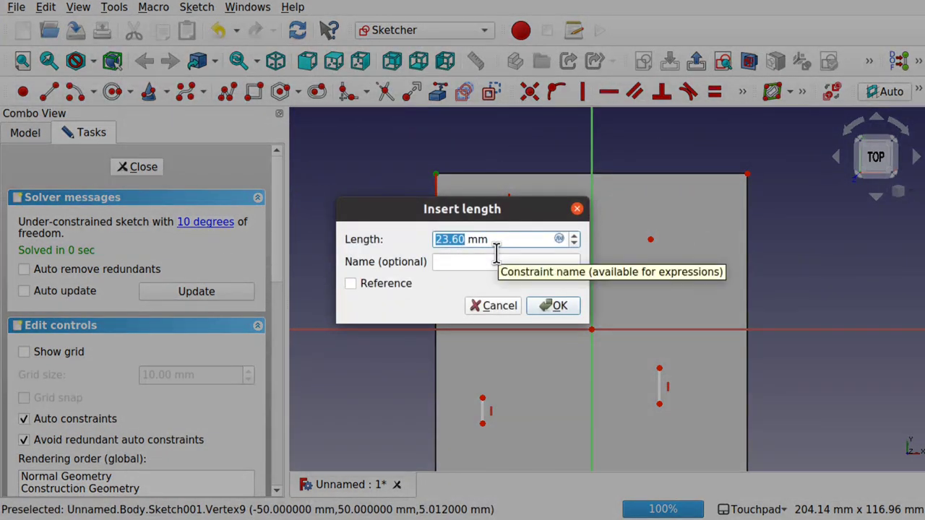
pyautogui.write('20')
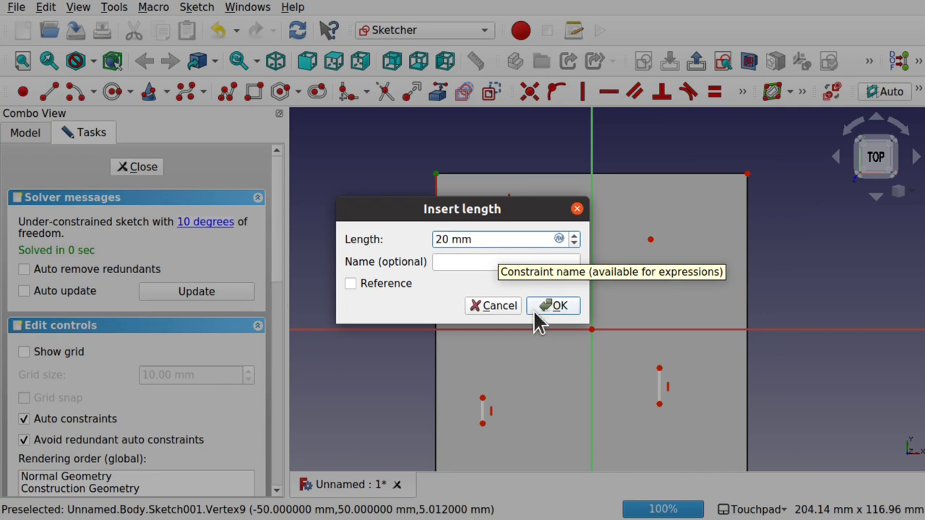
pyautogui.click(562, 308)
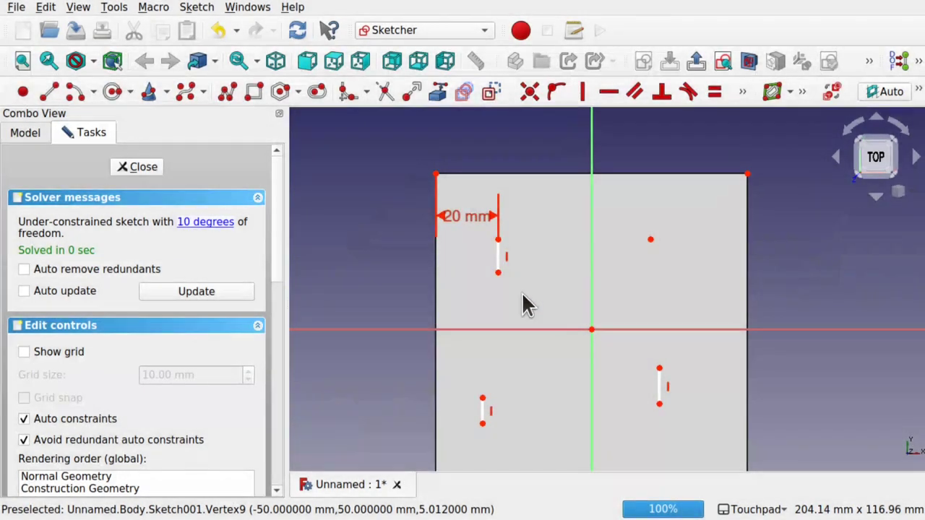
# Set a 30 mm vertical distance from the upper-left line's upper end to the plate's upper-left corner, and move the 20 mm dimension clear of the line.
pyautogui.click(498, 239)
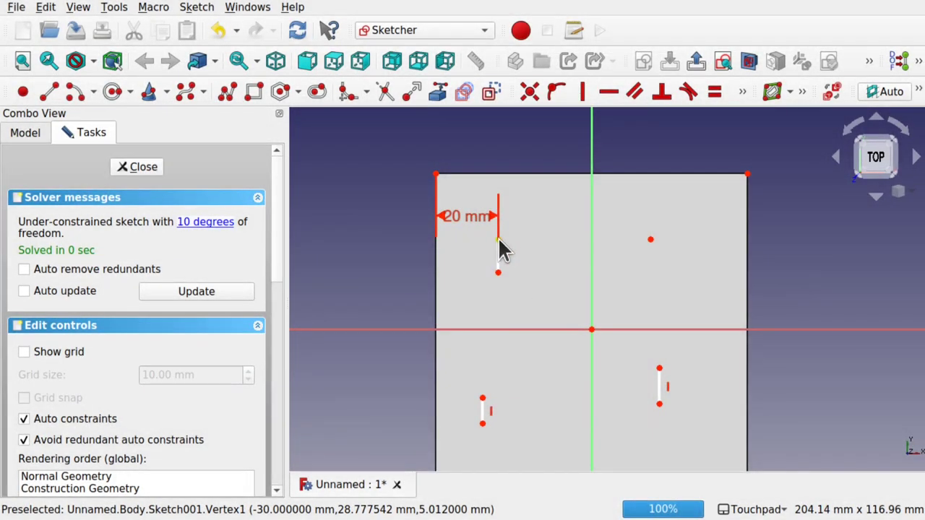
pyautogui.click(436, 175)
pyautogui.click(743, 91)
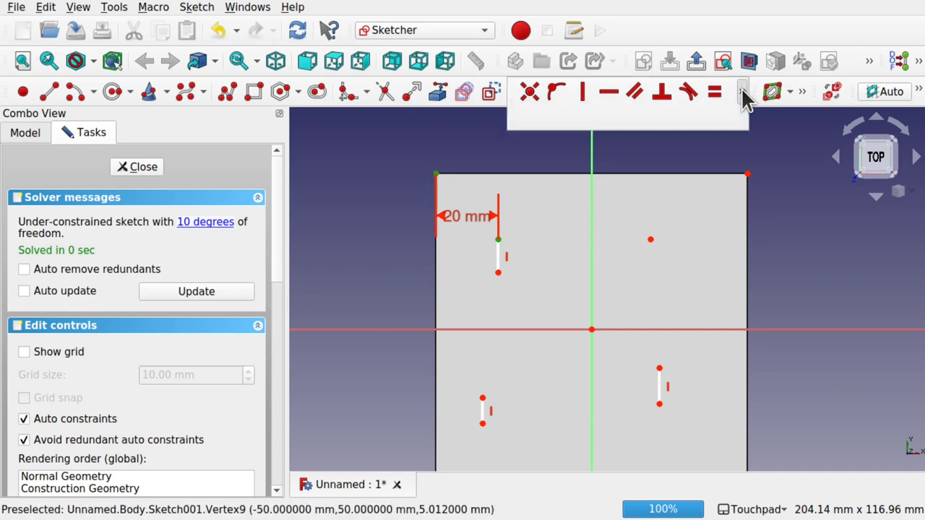
pyautogui.click(639, 122)
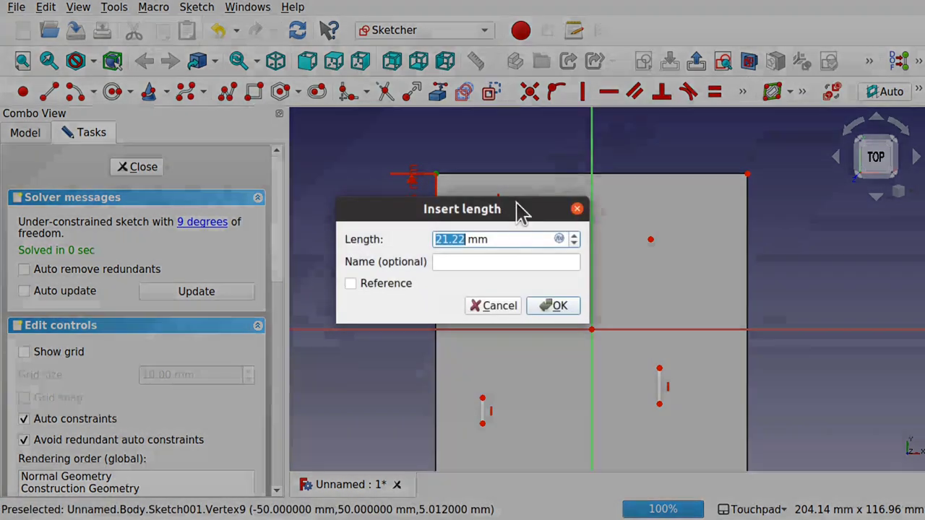
pyautogui.write('30')
pyautogui.press('Return')
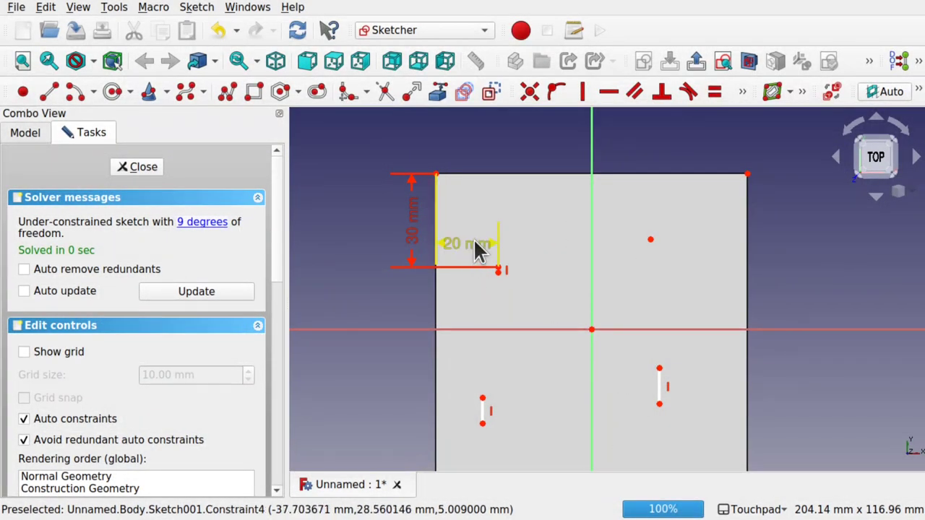
pyautogui.moveTo(480, 246); pyautogui.dragTo(473, 314)
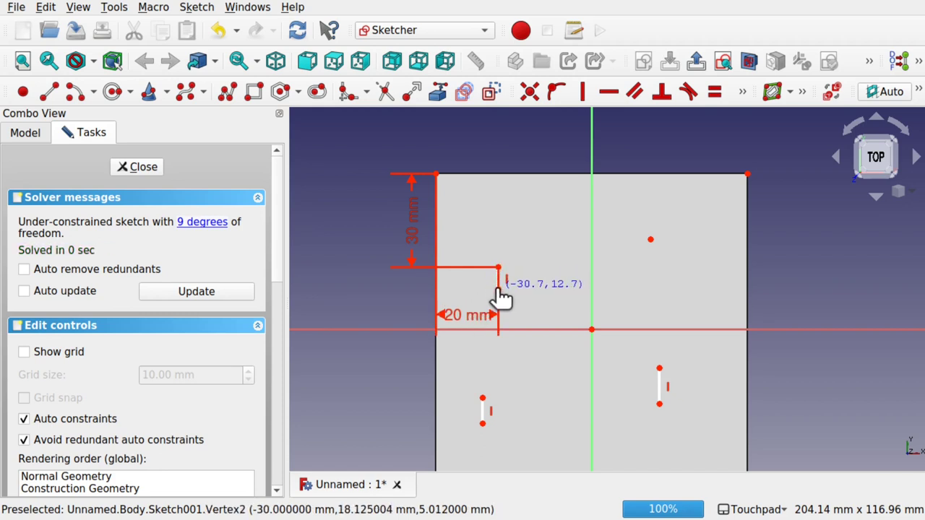
pyautogui.moveTo(458, 315); pyautogui.dragTo(543, 224)
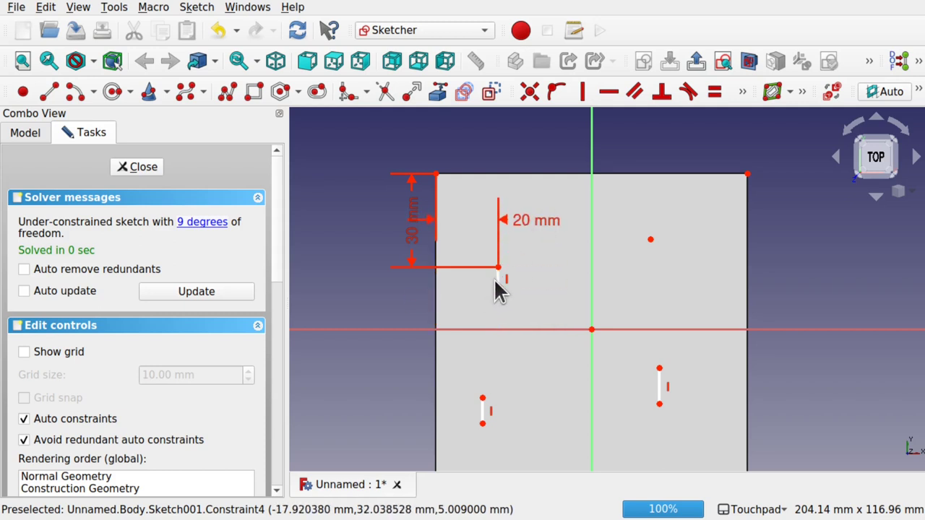
# Set the upper-left line's vertical length to 5 mm and place the dimension text beside the line.
pyautogui.scroll(5, 495, 272)
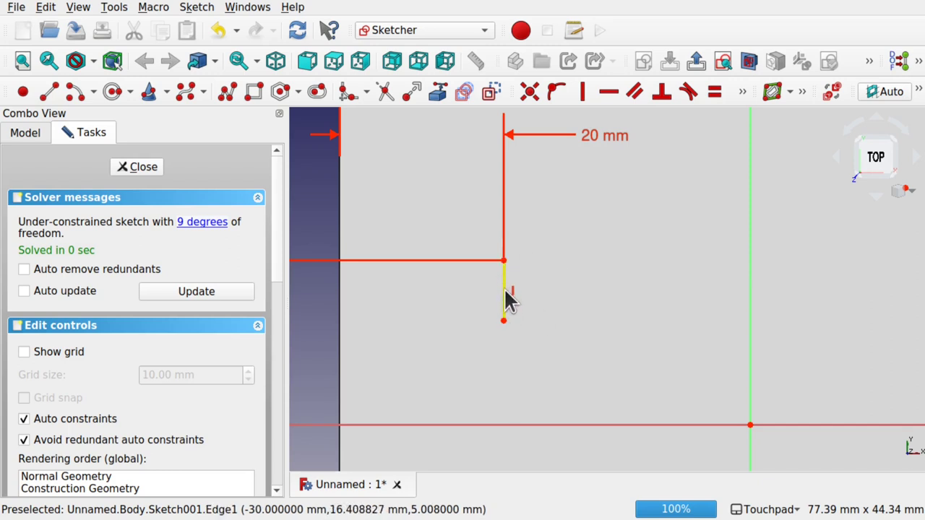
pyautogui.click(504, 292)
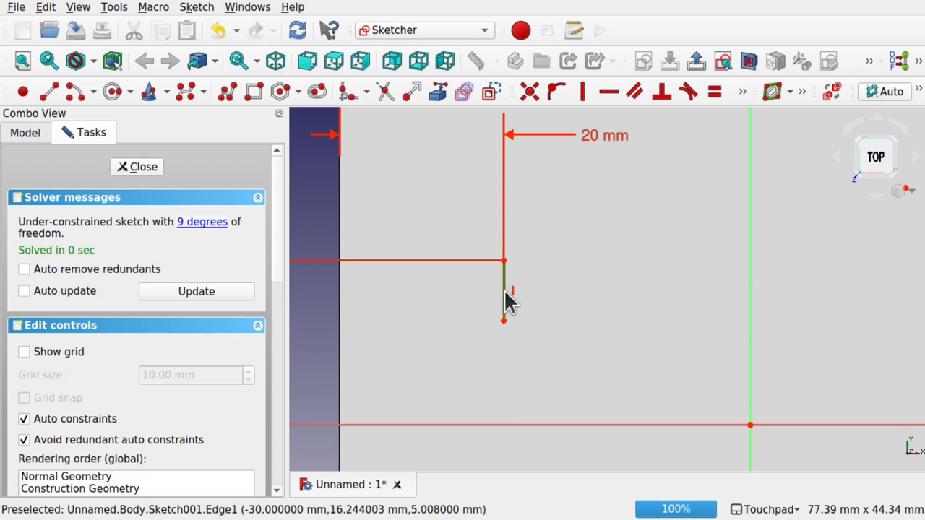
pyautogui.click(741, 94)
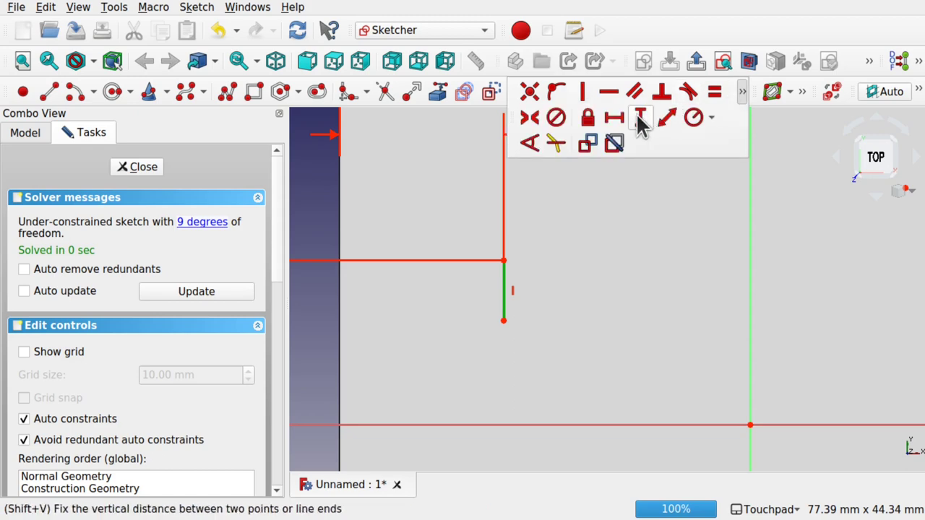
pyautogui.click(641, 122)
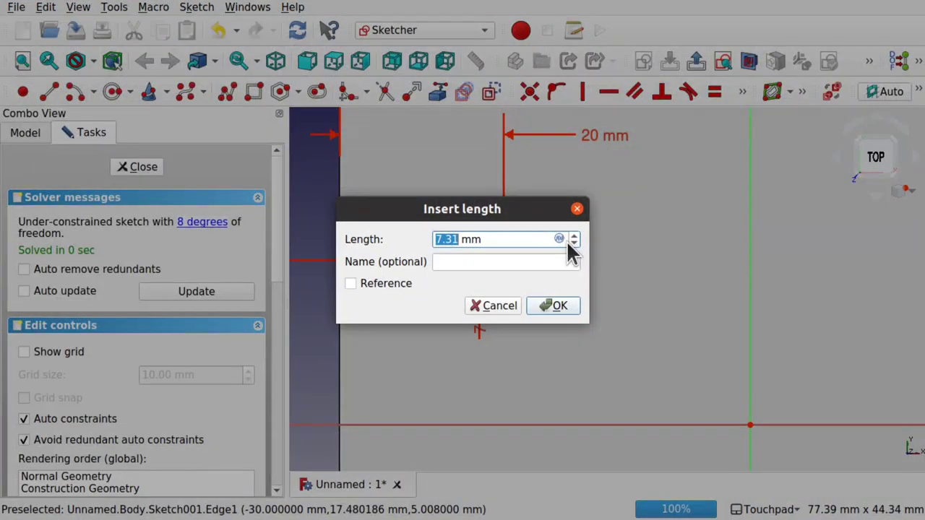
pyautogui.press('Return')
pyautogui.moveTo(483, 288); pyautogui.dragTo(442, 353)
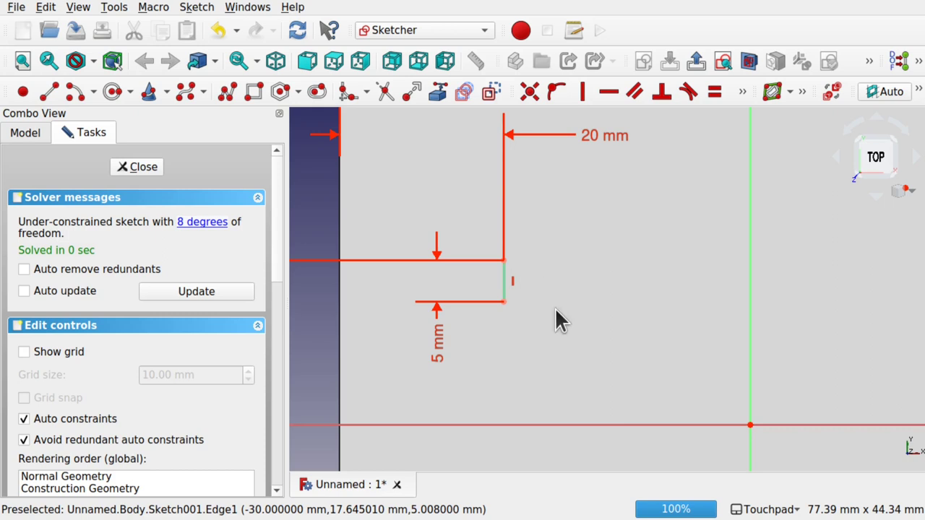
# Apply an equal-length constraint to the upper-left, lower-right and lower-left vertical lines.
pyautogui.scroll(-5, 555, 307)
pyautogui.scroll(2, 556, 312)
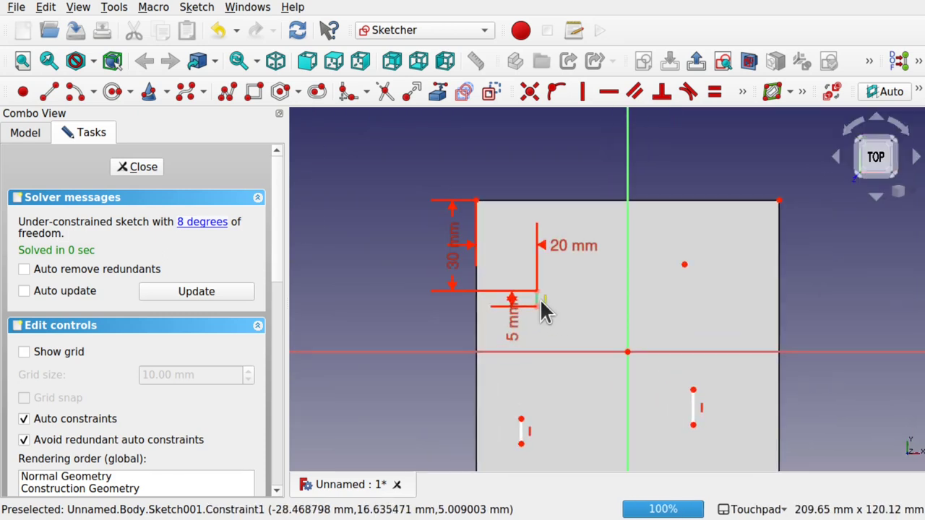
pyautogui.click(536, 300)
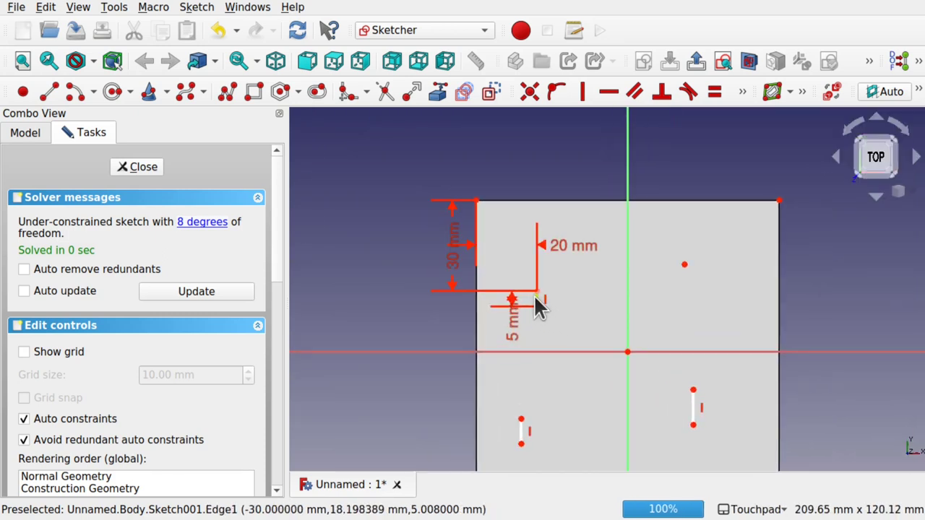
pyautogui.click(694, 410)
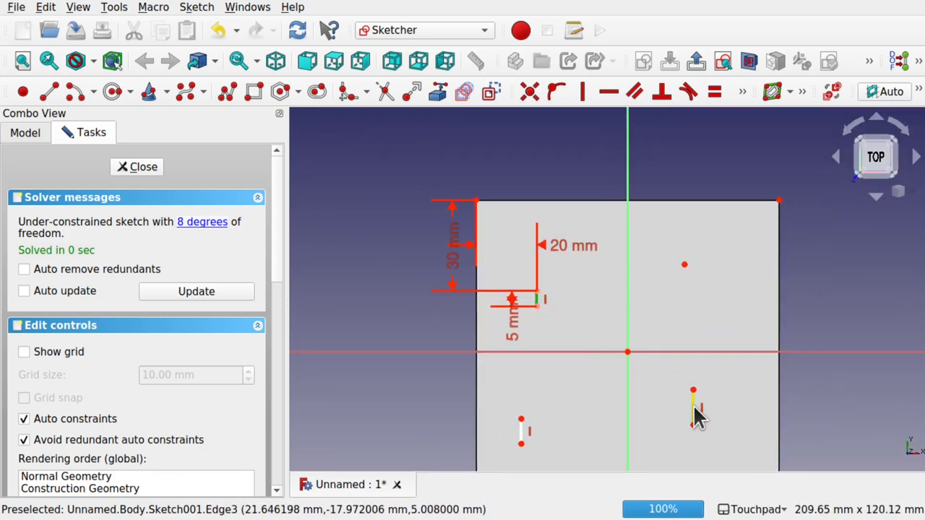
pyautogui.click(520, 434)
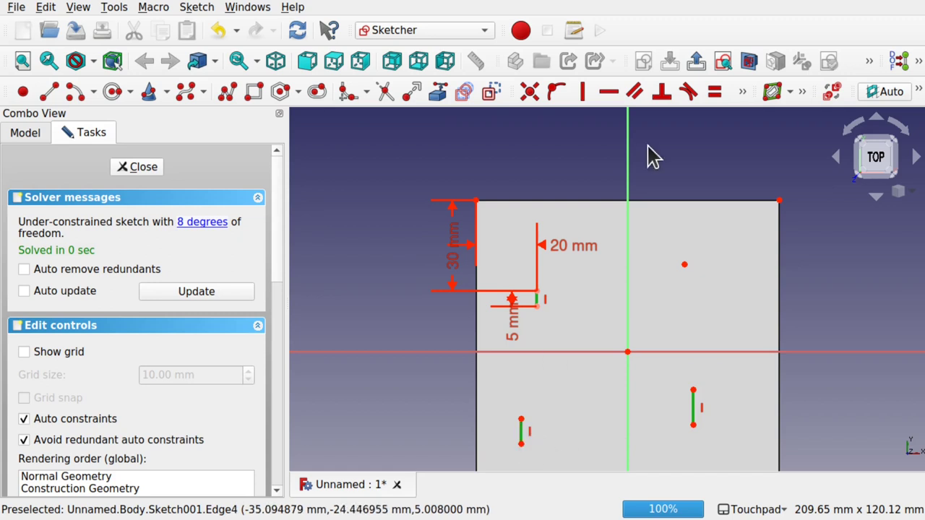
pyautogui.click(714, 94)
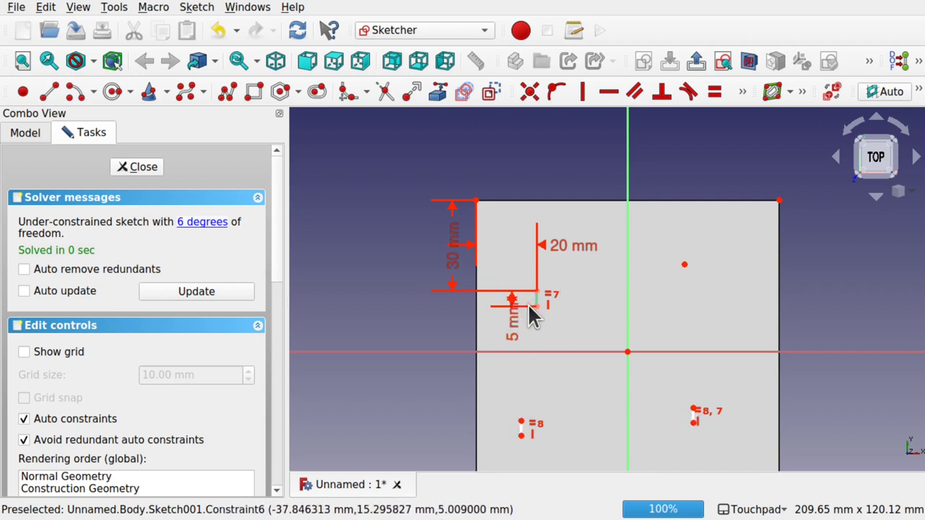
# Close the sketch and switch to the Draft workbench.
pyautogui.click(142, 167)
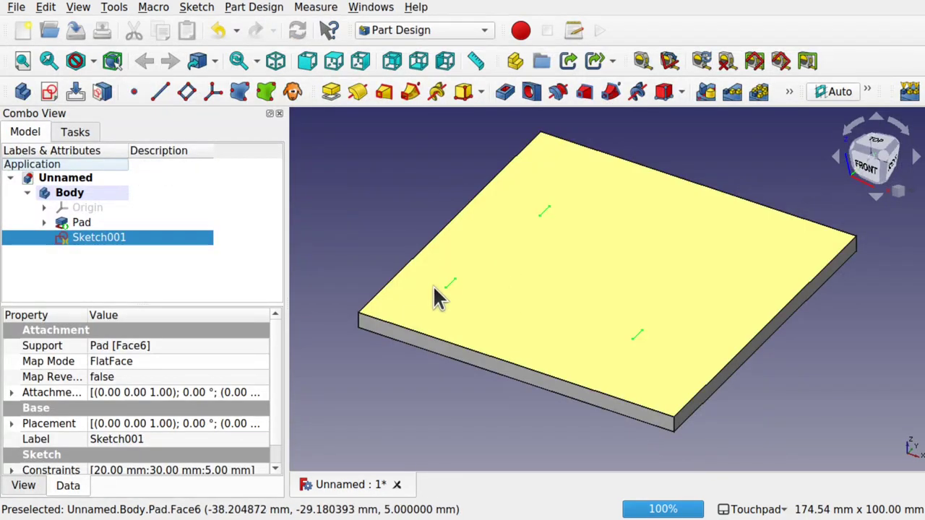
pyautogui.click(876, 143)
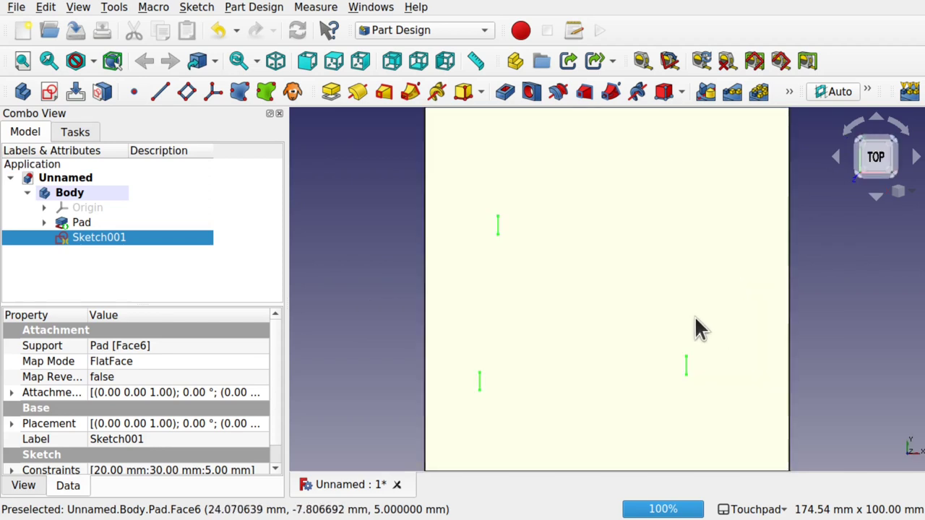
pyautogui.scroll(-3, 696, 326)
pyautogui.click(819, 365)
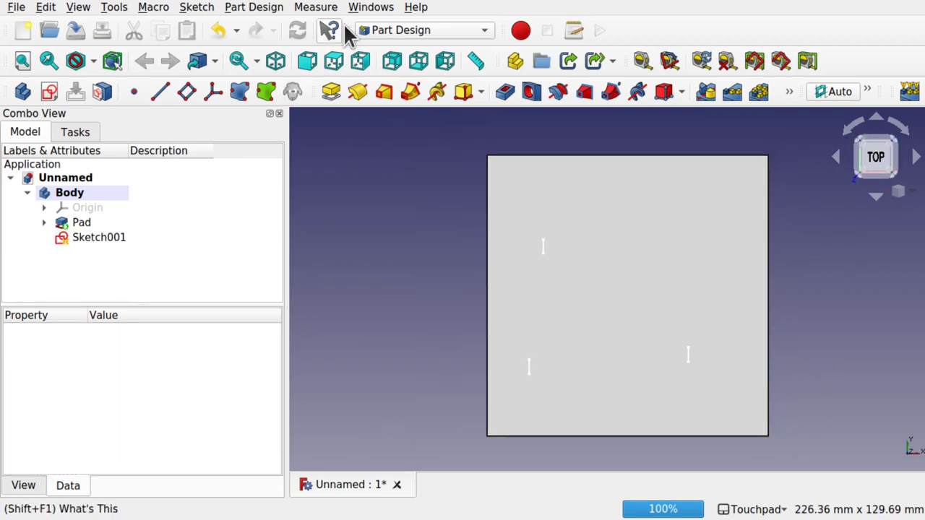
pyautogui.click(405, 31)
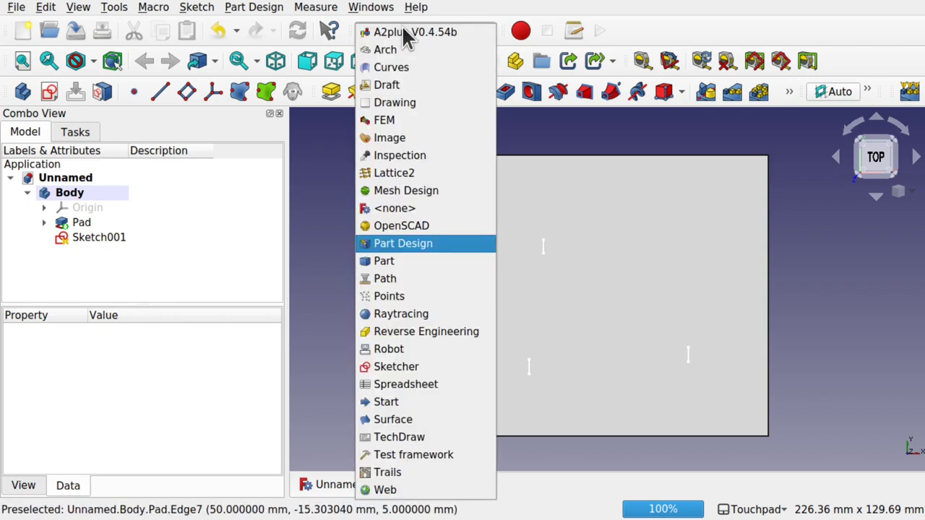
pyautogui.click(409, 87)
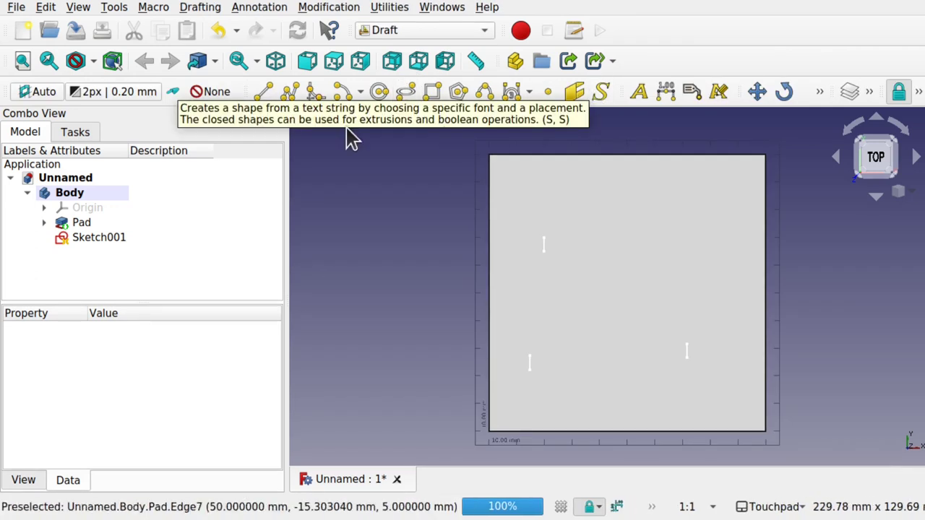
pyautogui.click(199, 9)
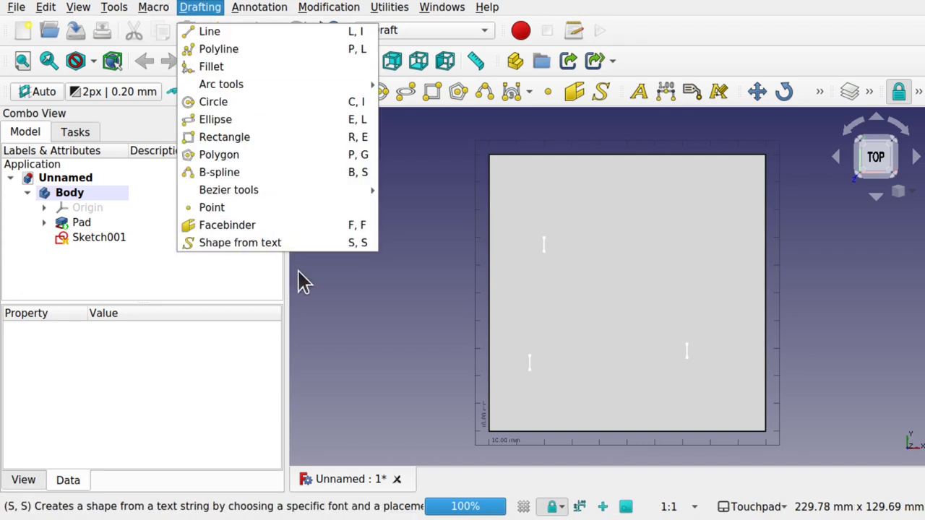
pyautogui.click(362, 345)
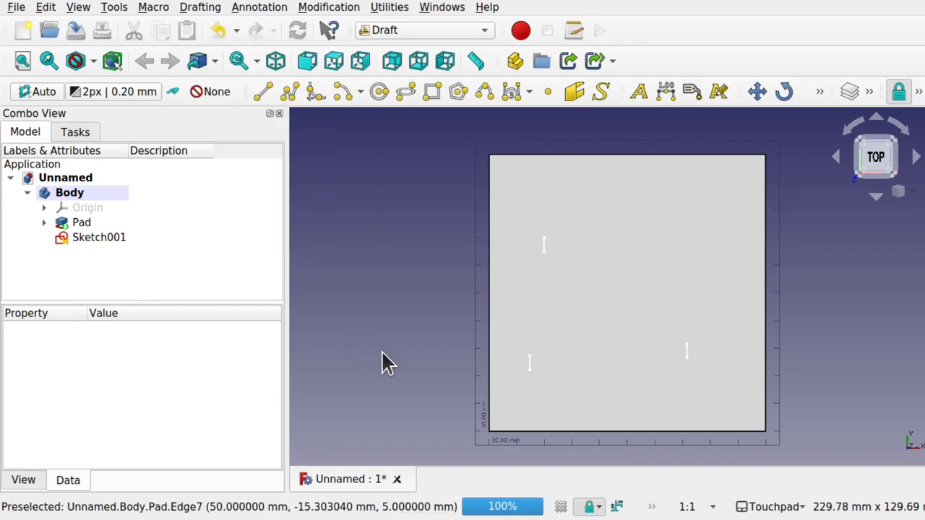
pyautogui.keyDown('alt'); pyautogui.moveTo(384, 361); pyautogui.dragTo(432, 358); pyautogui.keyUp('alt')
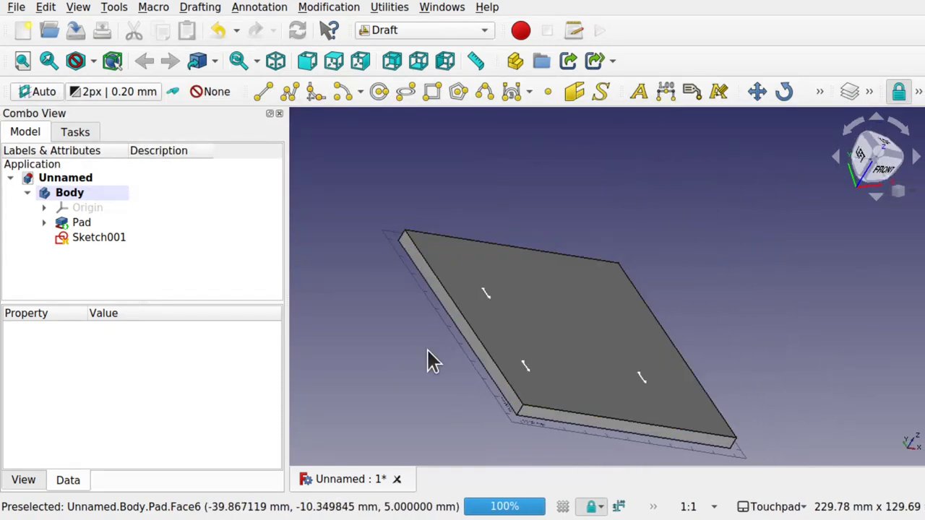
pyautogui.click(565, 300)
pyautogui.click(390, 9)
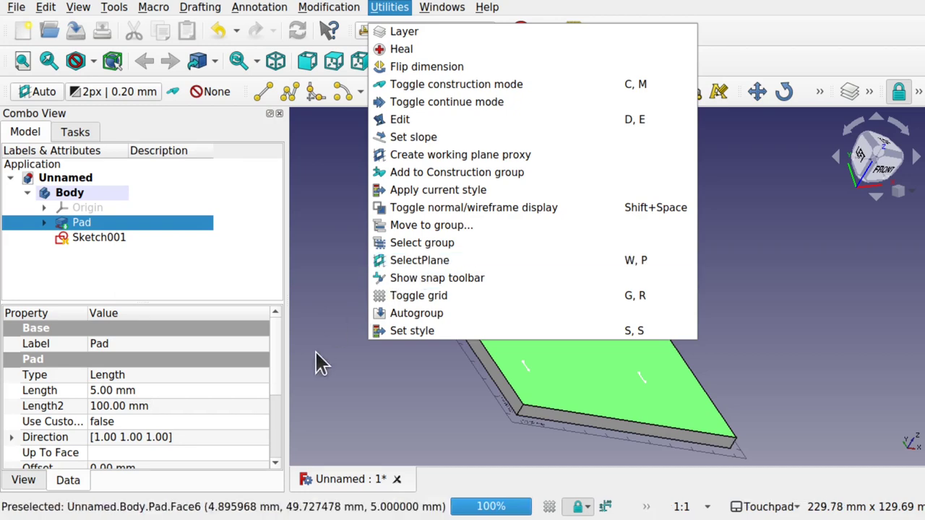
pyautogui.click(400, 427)
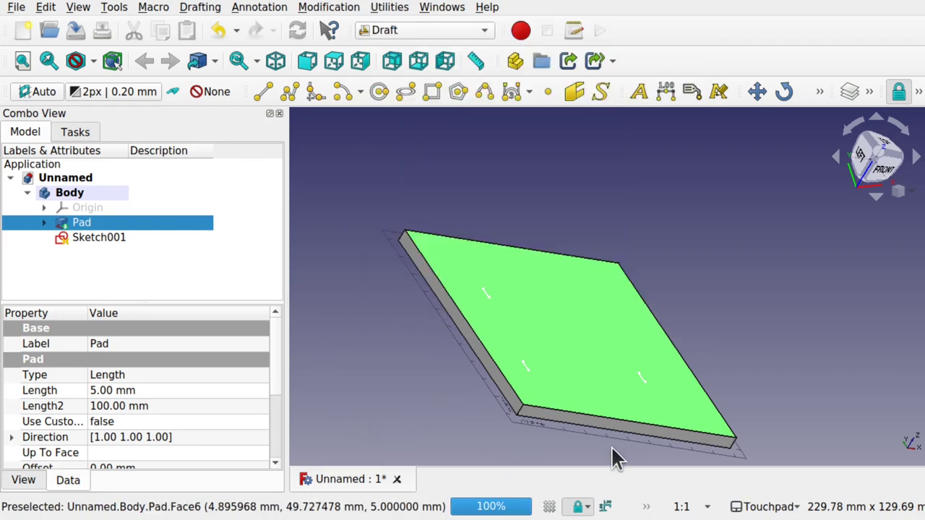
pyautogui.click(554, 508)
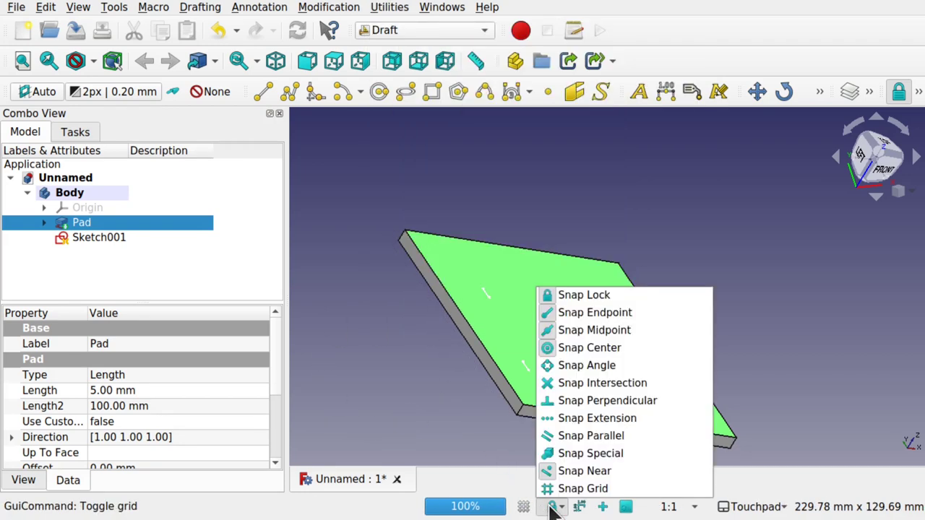
pyautogui.click(524, 508)
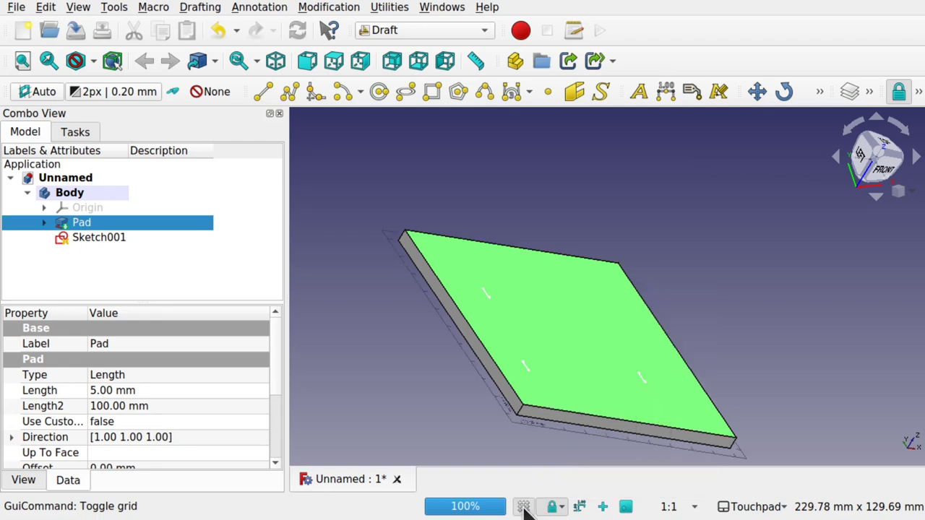
pyautogui.click(524, 507)
pyautogui.click(524, 507)
pyautogui.click(353, 399)
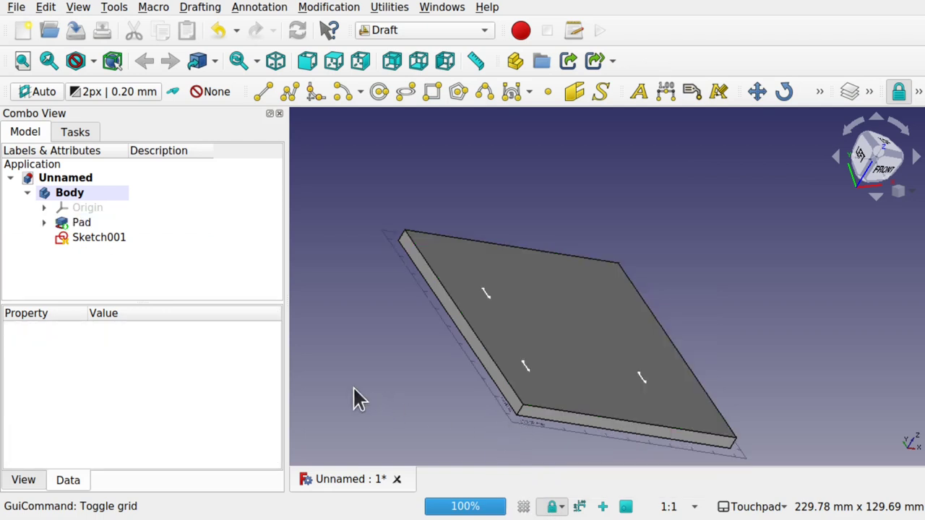
# Set the Draft working plane to the plate's top face and hide the pad.
pyautogui.click(541, 312)
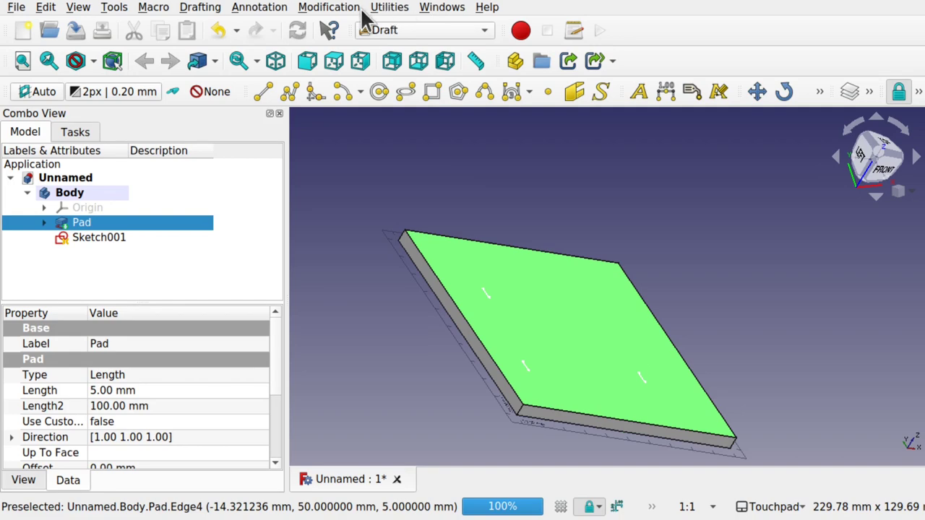
pyautogui.click(383, 7)
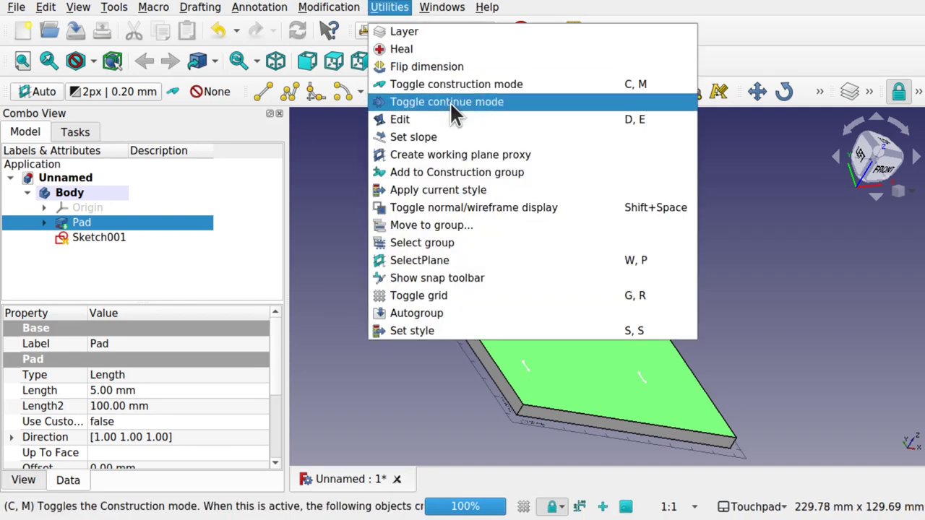
pyautogui.click(446, 261)
pyautogui.moveTo(446, 260); pyautogui.dragTo(582, 334, button='middle')
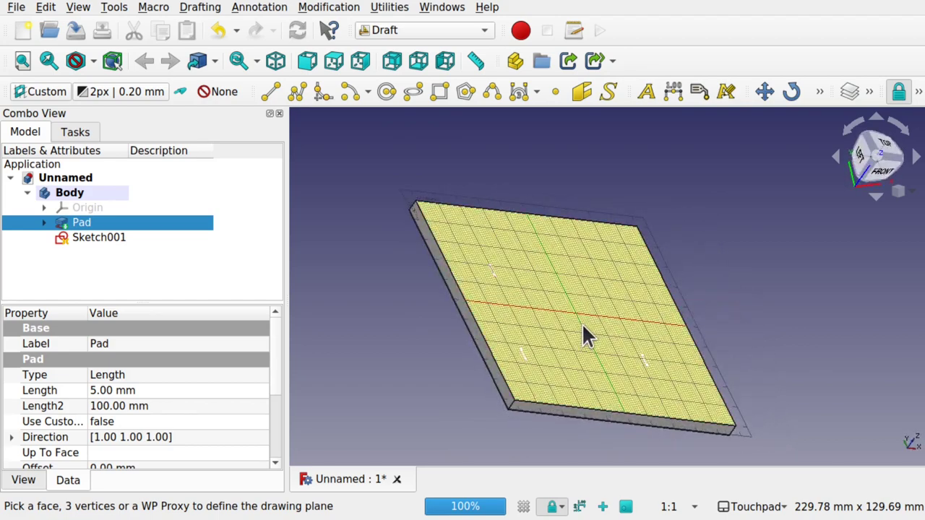
pyautogui.click(582, 324)
pyautogui.scroll(3, 556, 297)
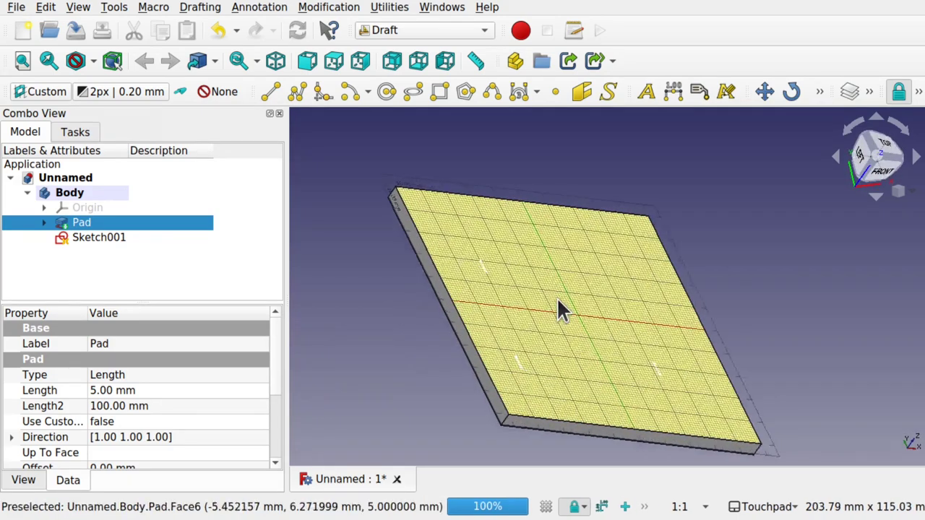
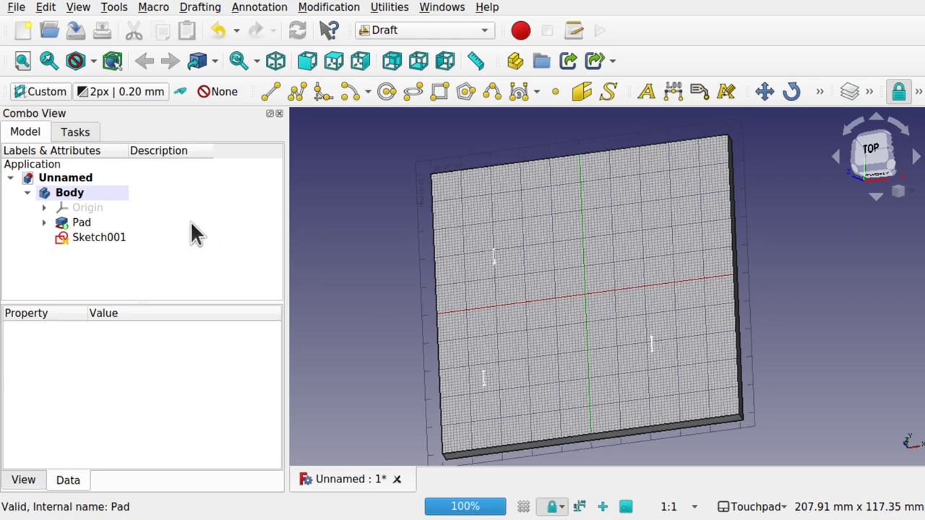
pyautogui.click(81, 222)
pyautogui.press('space')
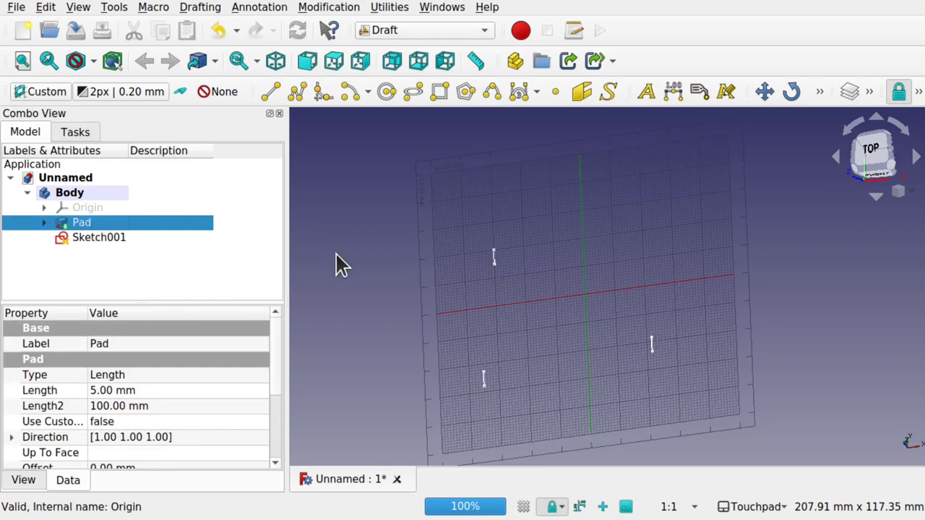
# Start a ShapeString and place its insertion point on the top-face plane at about X 10.63, Y 11.10, Z 5.00 mm.
pyautogui.press('2')
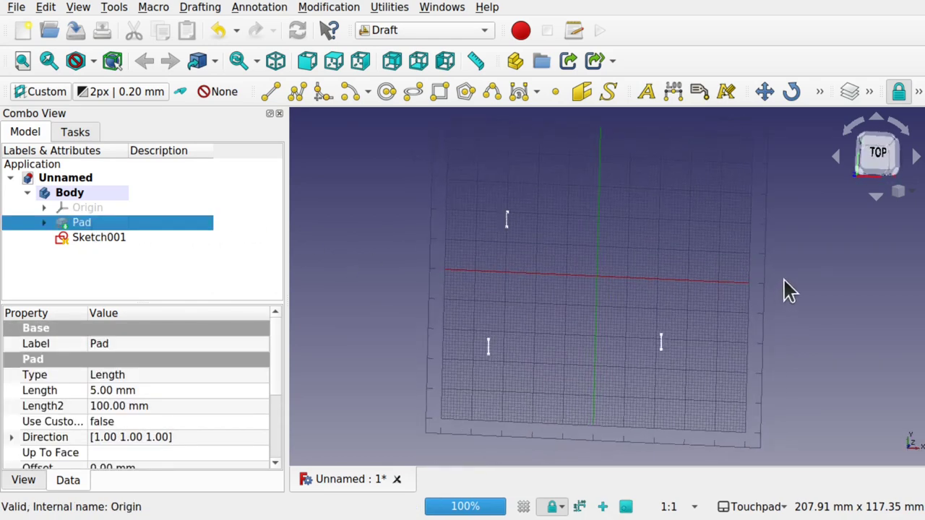
pyautogui.click(611, 102)
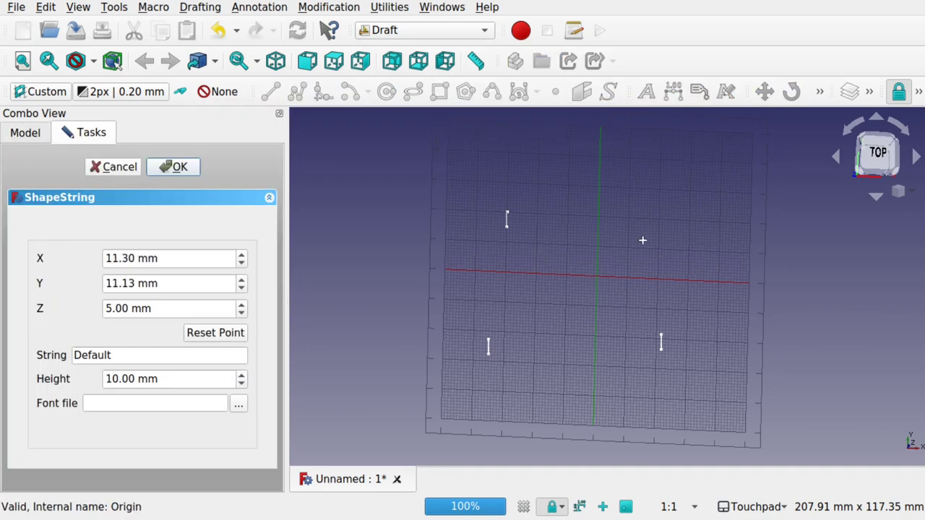
pyautogui.click(632, 245)
# Show the pad briefly to examine how the working-plane grid lies on its top face, hide it again, and return to the top view.
pyautogui.keyDown('alt'); pyautogui.moveTo(467, 355); pyautogui.dragTo(485, 329); pyautogui.keyUp('alt')
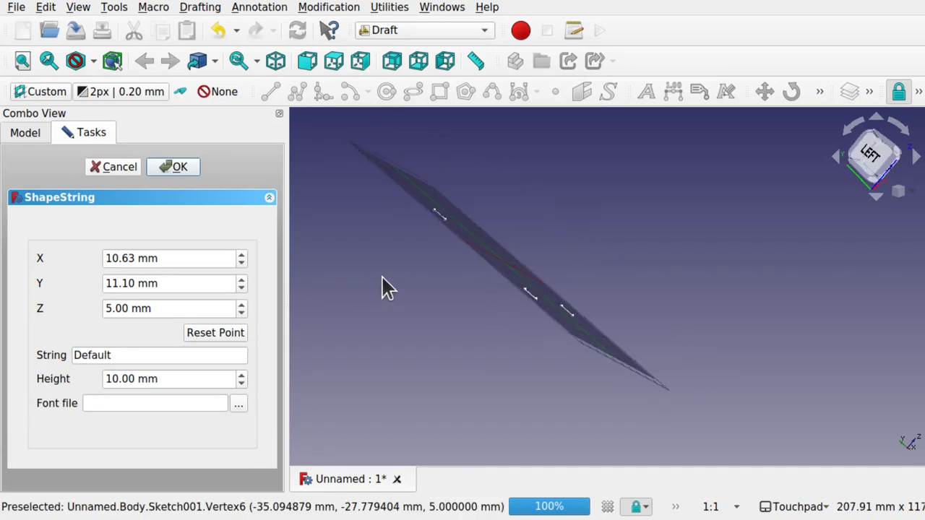
pyautogui.click(18, 134)
pyautogui.click(82, 224)
pyautogui.press('space')
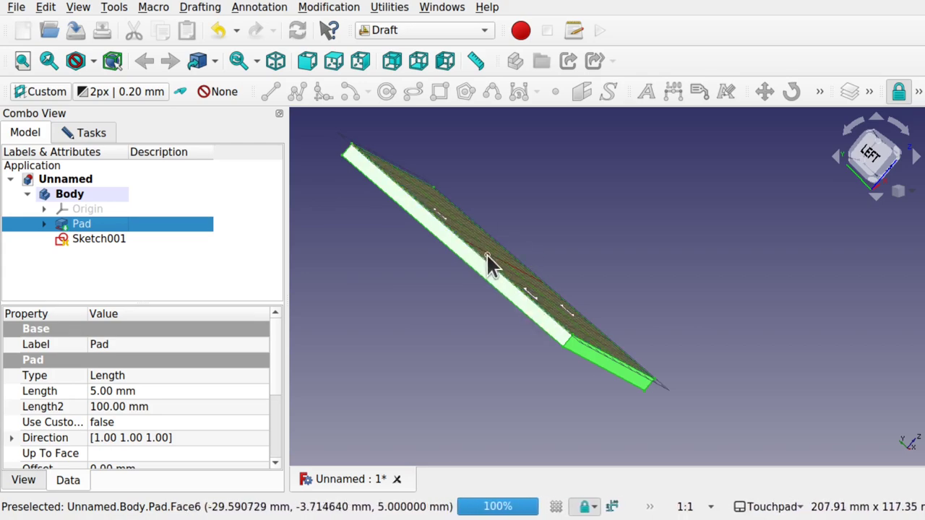
pyautogui.press('0')
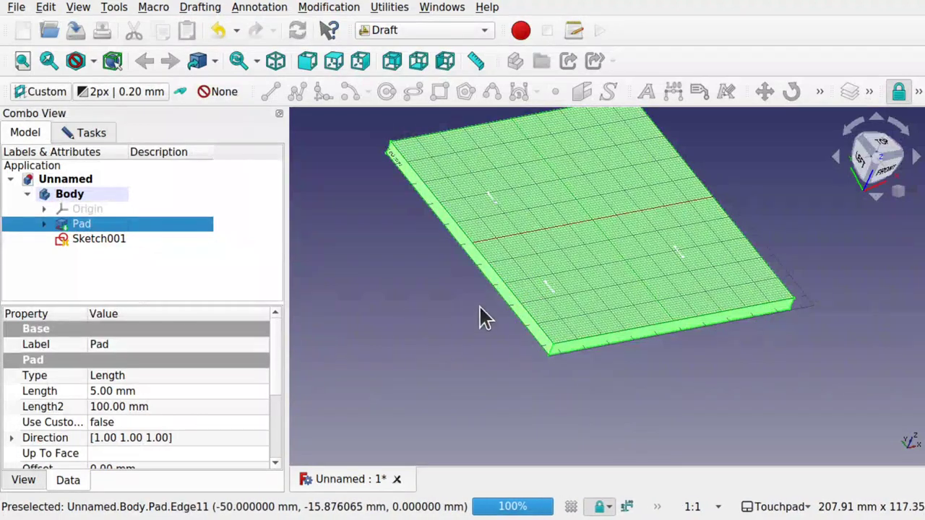
pyautogui.press('6')
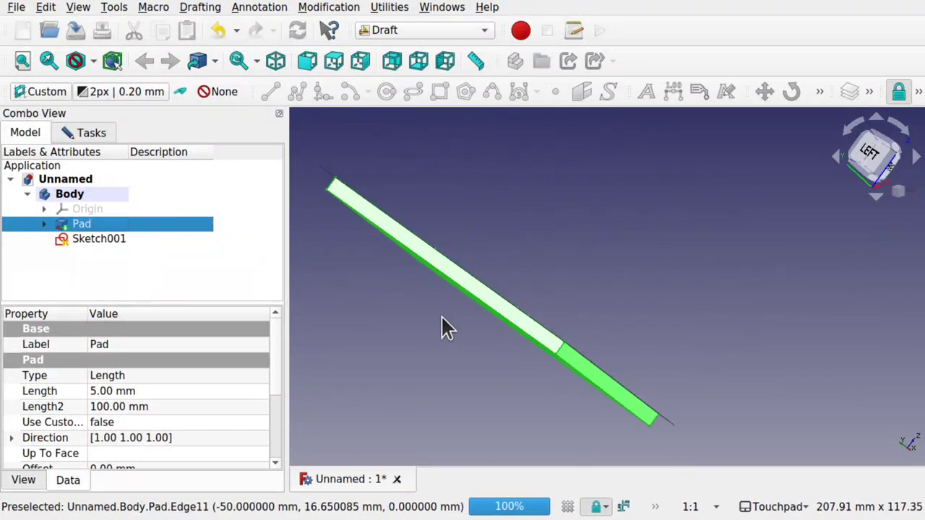
pyautogui.press('0')
pyautogui.press('space')
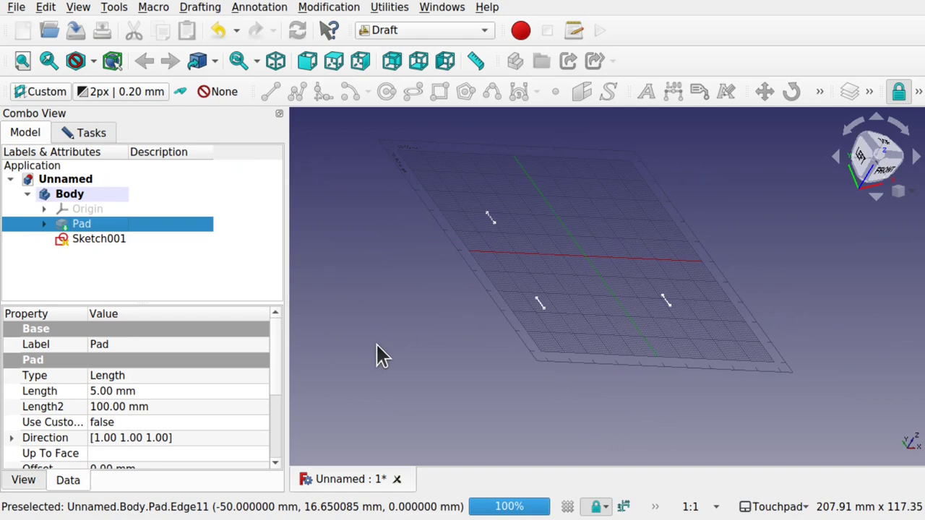
pyautogui.click(85, 137)
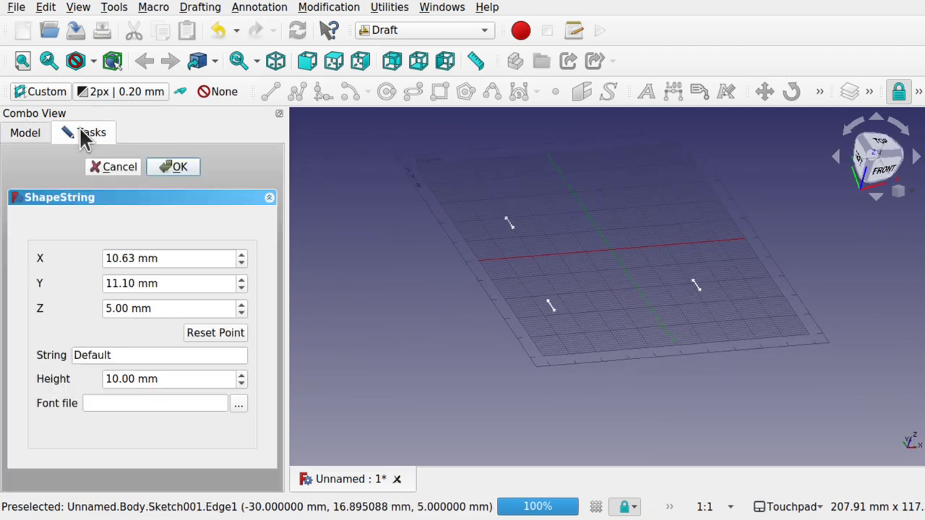
pyautogui.moveTo(326, 180)
pyautogui.keyDown('alt'); pyautogui.mouseDown()
pyautogui.moveTo(549, 234)
pyautogui.moveTo(450, 243)
pyautogui.moveTo(466, 237)
pyautogui.moveTo(452, 265)
pyautogui.moveTo(441, 258)
pyautogui.moveTo(470, 262)
pyautogui.mouseUp(); pyautogui.keyUp('alt')
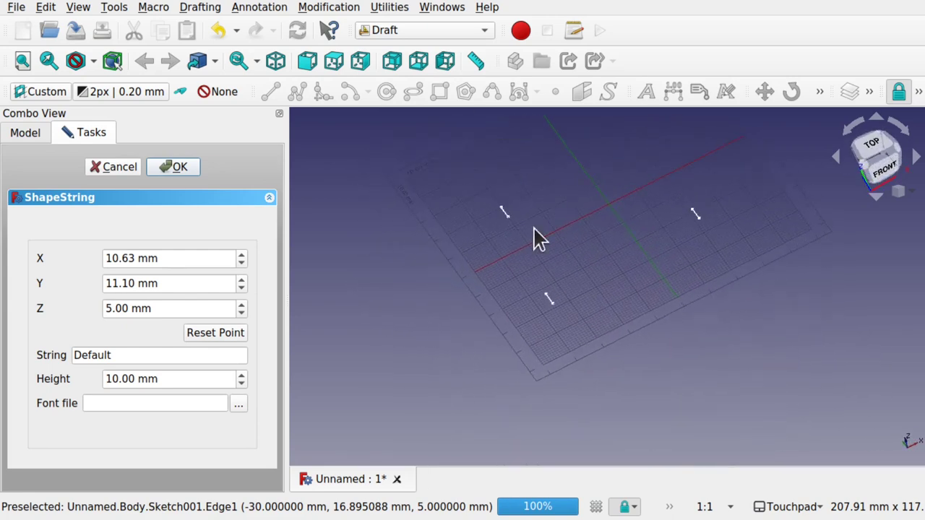
pyautogui.click(874, 153)
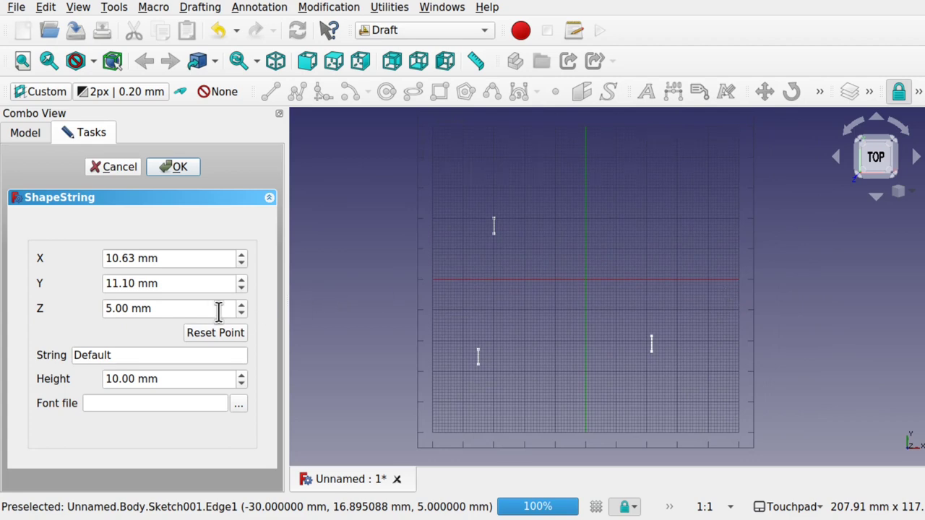
# Set the ShapeString text to A and browse to the /usr/share folder for its font file.
pyautogui.moveTo(114, 354); pyautogui.dragTo(54, 355)
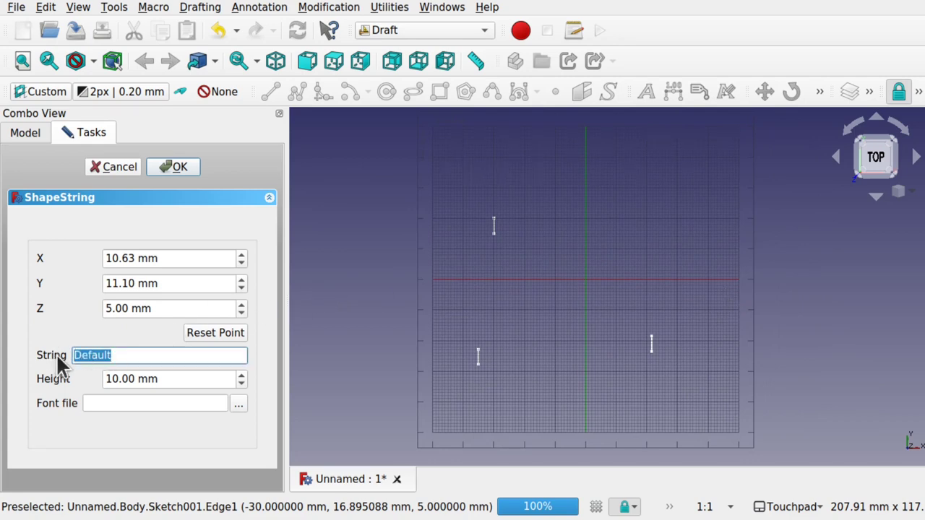
pyautogui.write('A')
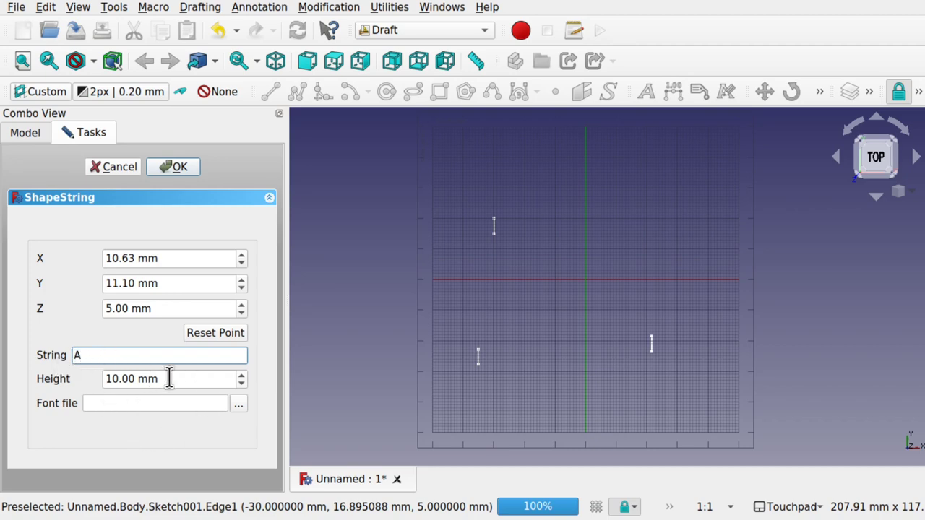
pyautogui.click(239, 405)
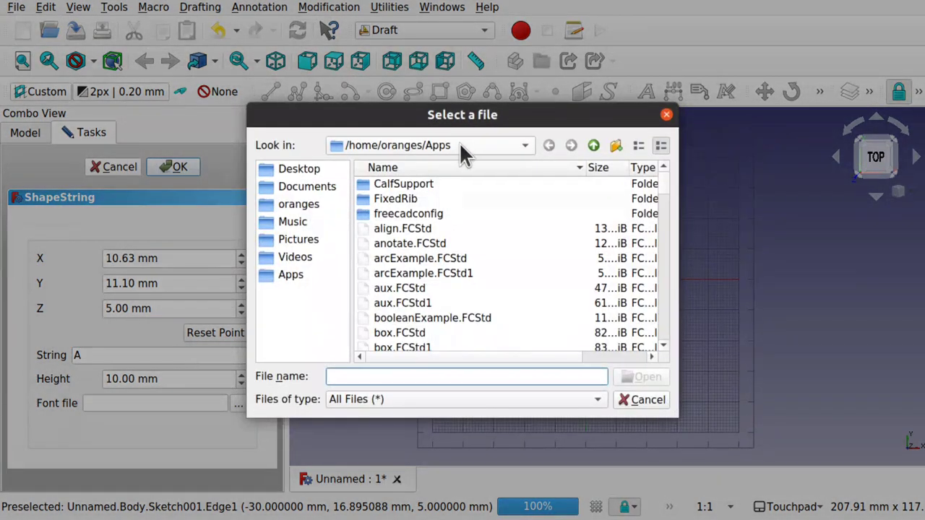
pyautogui.click(461, 143)
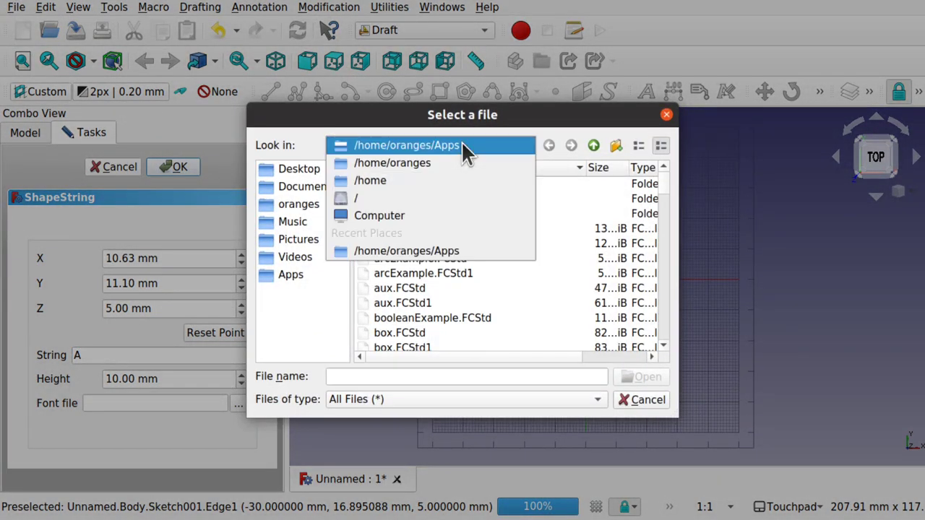
pyautogui.click(400, 198)
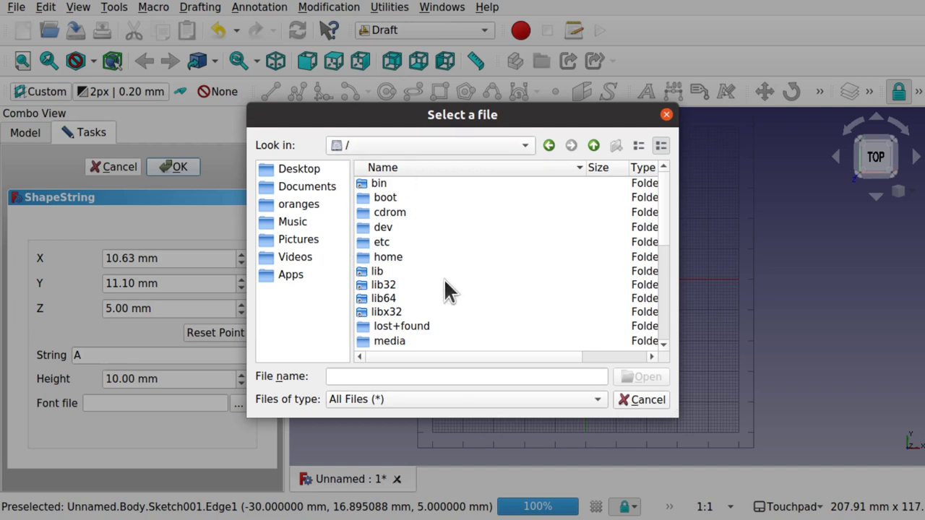
pyautogui.scroll(-4, 445, 283)
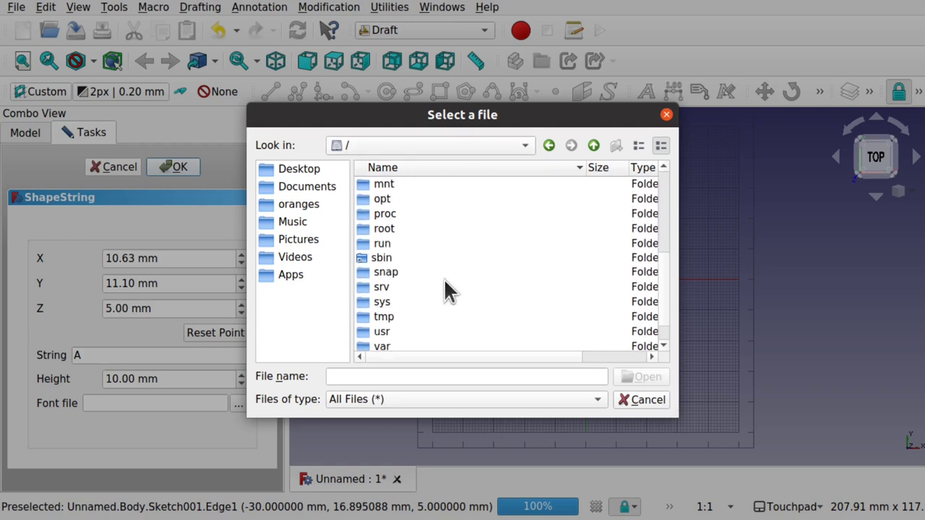
pyautogui.doubleClick(386, 333)
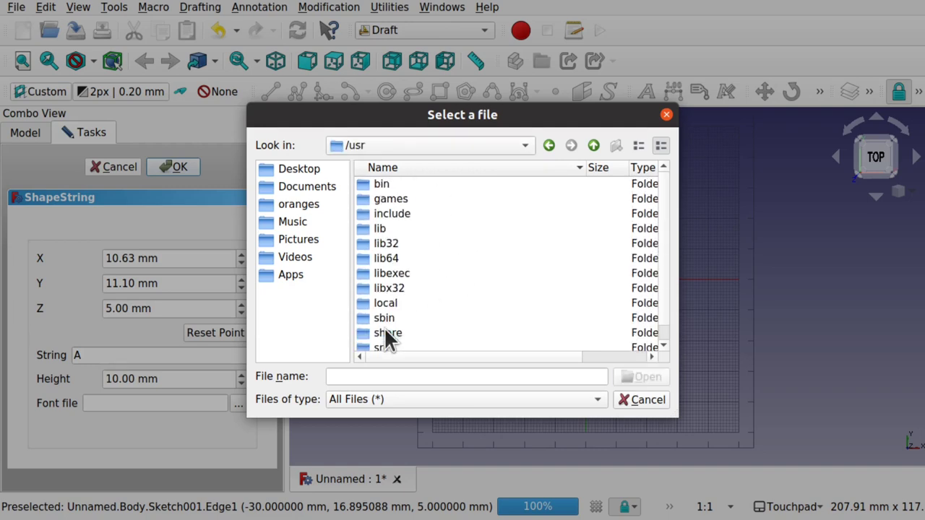
pyautogui.doubleClick(386, 332)
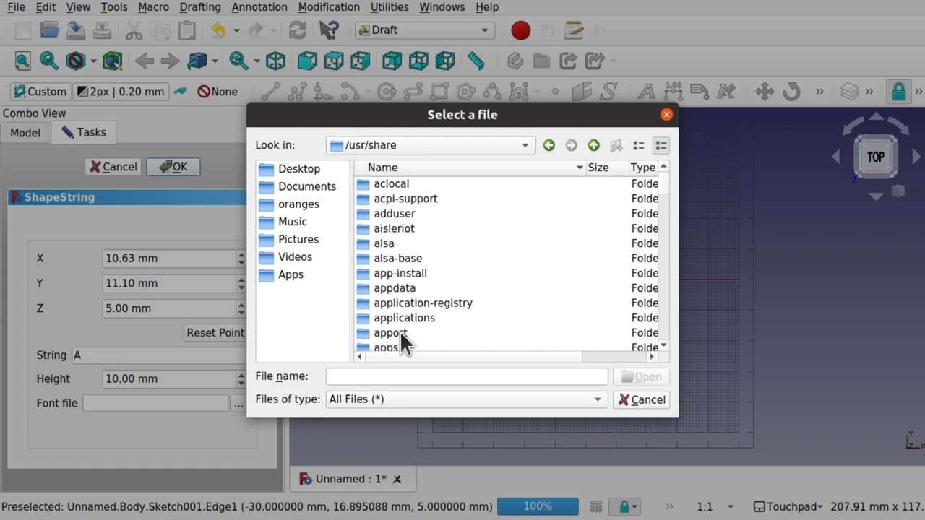
# Choose fonts/truetype/dejavu/DejaVuSans-Bold.ttf as the font file and create the ShapeString.
pyautogui.scroll(-15, 426, 272)
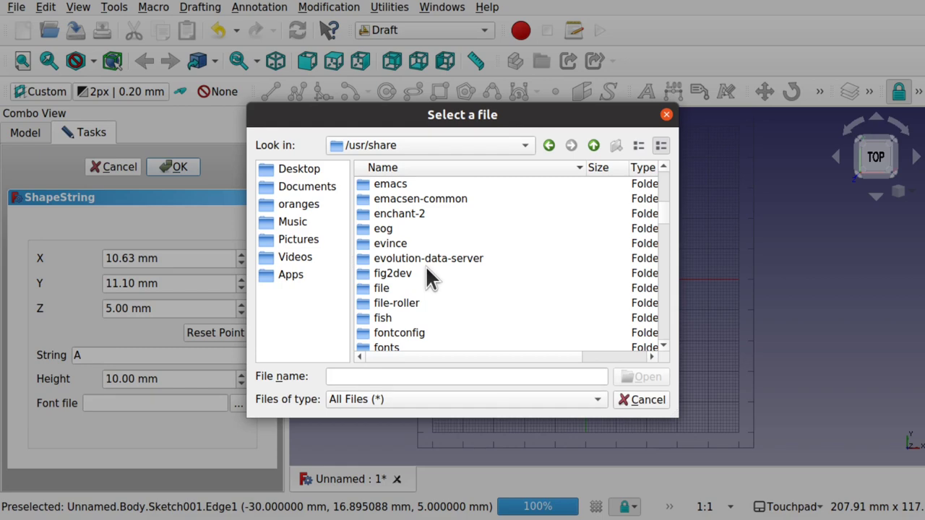
pyautogui.scroll(-1, 427, 274)
pyautogui.doubleClick(388, 318)
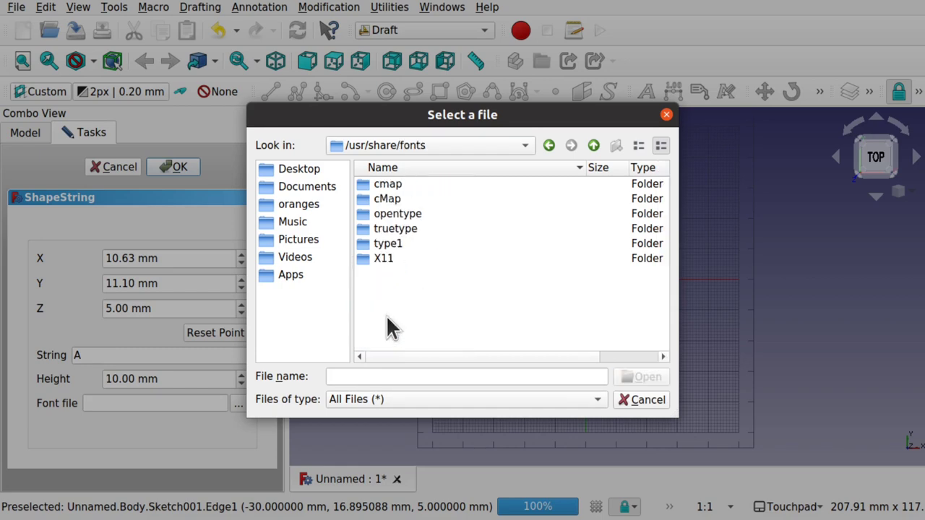
pyautogui.doubleClick(408, 228)
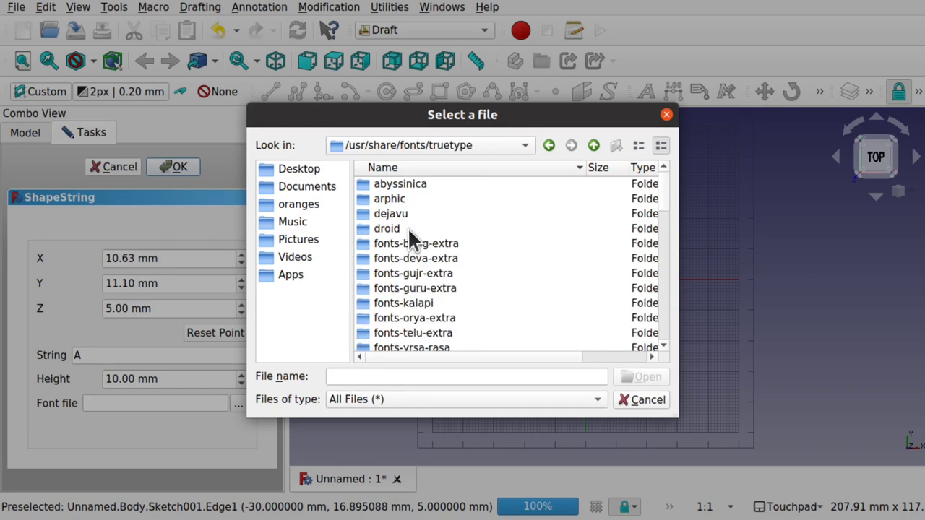
pyautogui.doubleClick(390, 213)
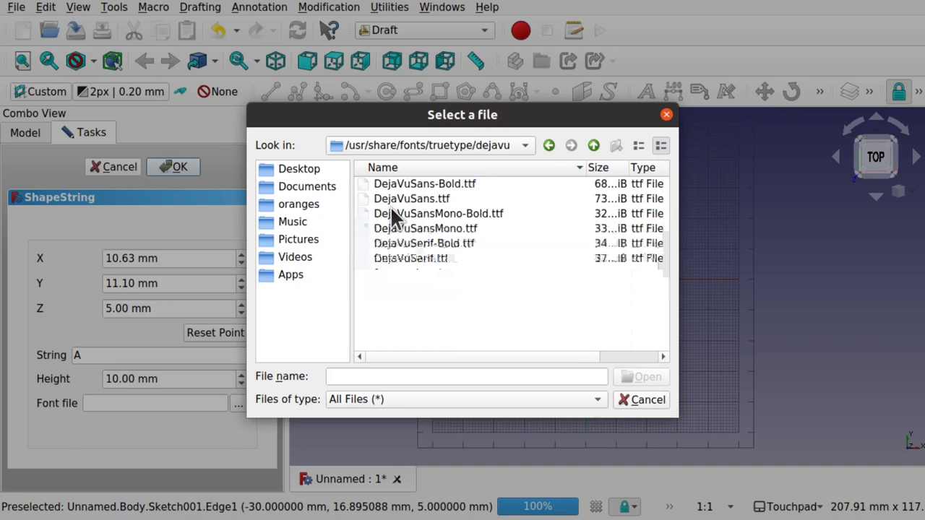
pyautogui.doubleClick(437, 183)
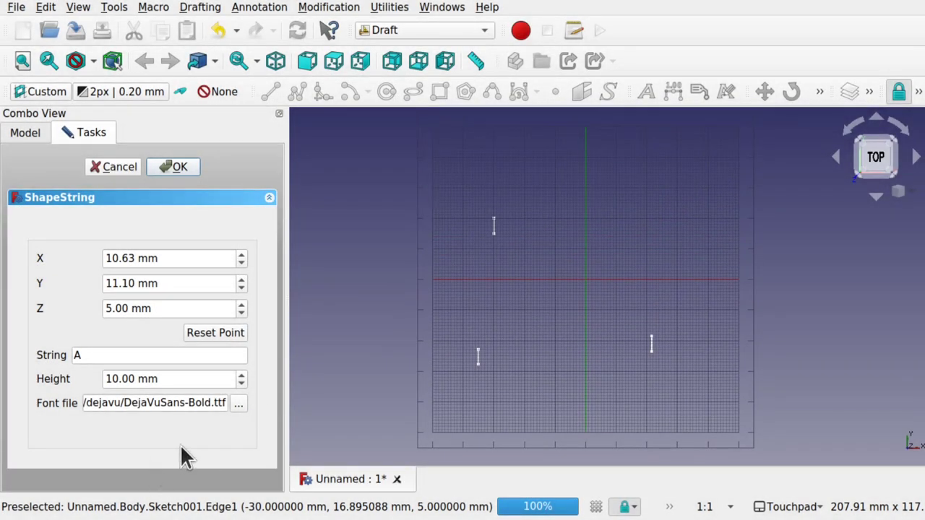
pyautogui.click(177, 170)
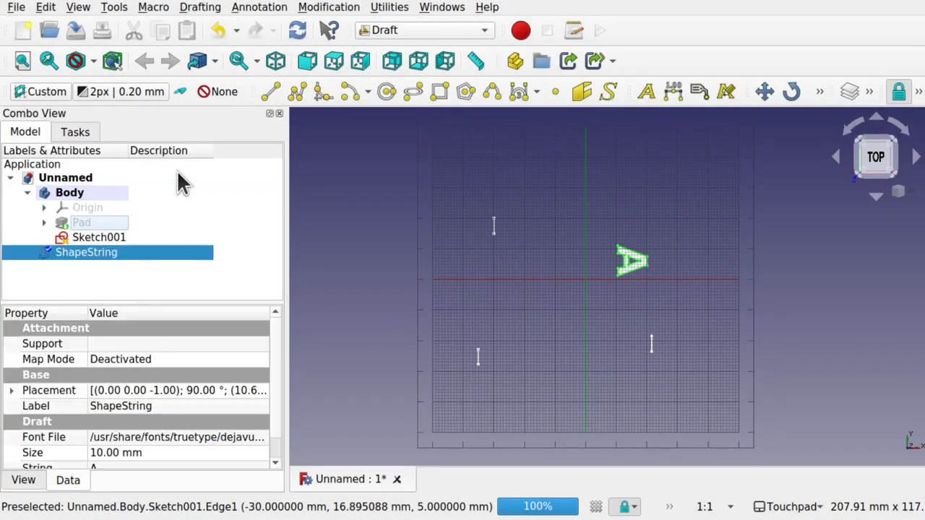
# Start rotating the letter A about its snapped center point, with a horizontal base direction toward positive X.
pyautogui.scroll(5, 632, 281)
pyautogui.click(578, 310)
pyautogui.scroll(-4, 578, 310)
pyautogui.scroll(1, 582, 311)
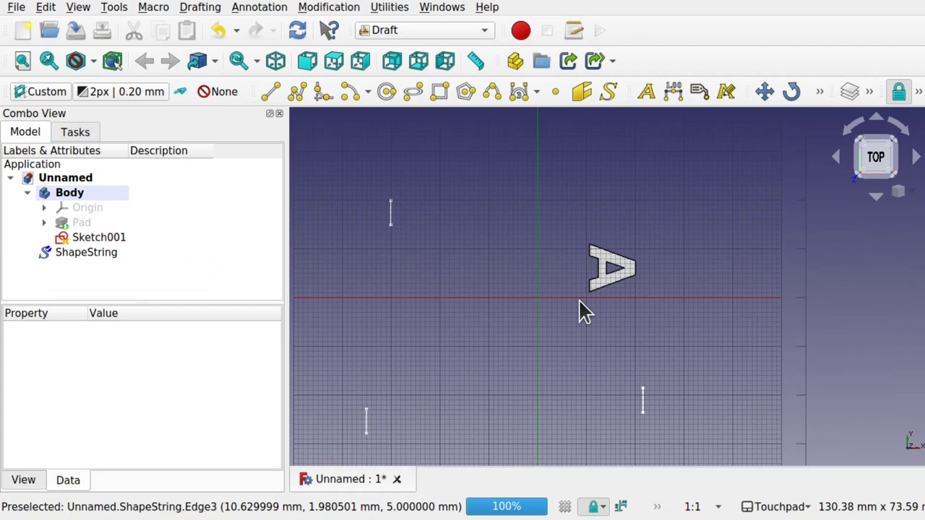
pyautogui.click(84, 253)
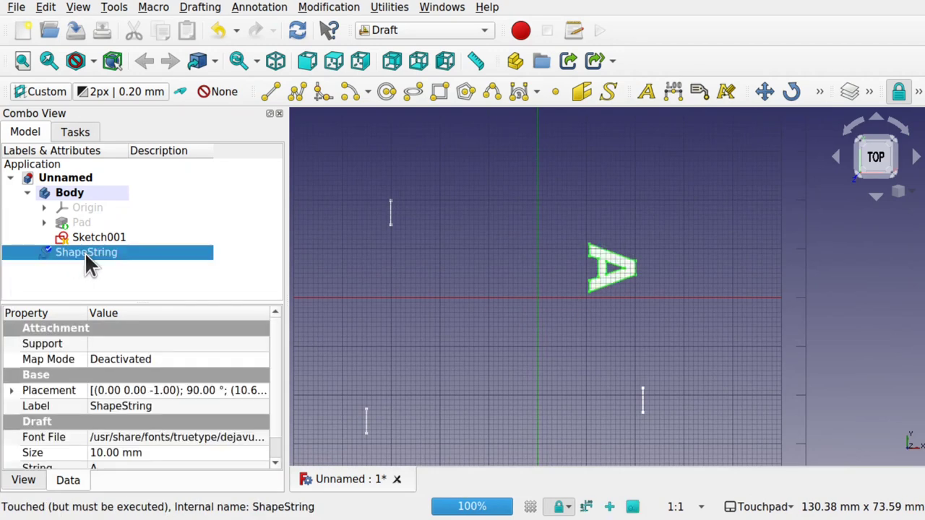
pyautogui.click(793, 92)
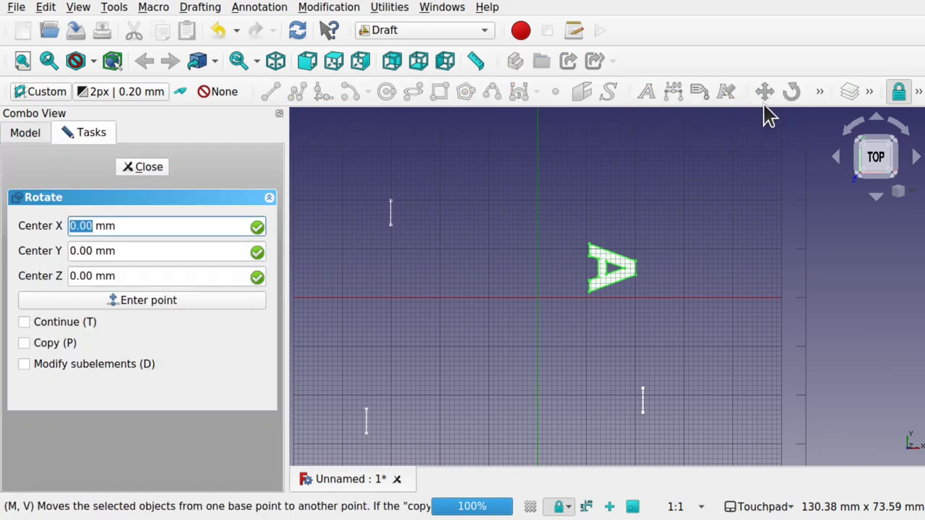
pyautogui.scroll(3, 606, 271)
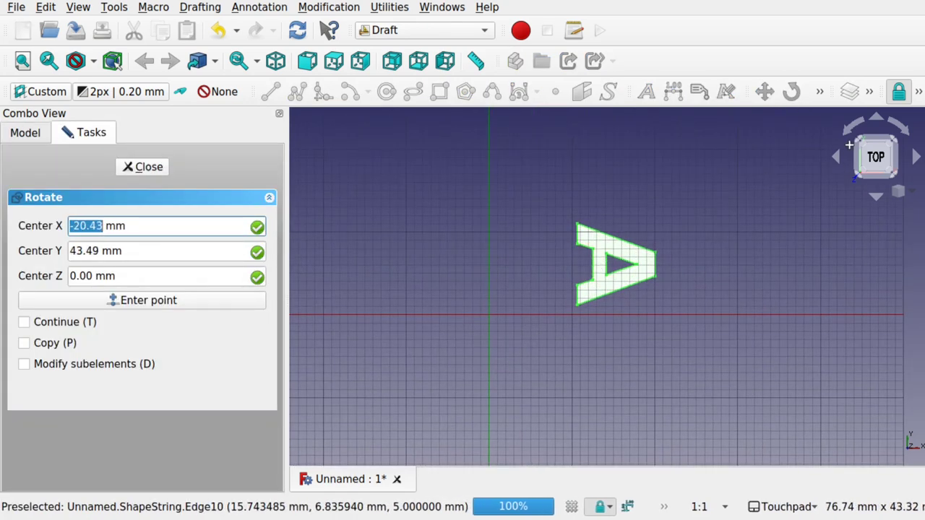
pyautogui.click(918, 93)
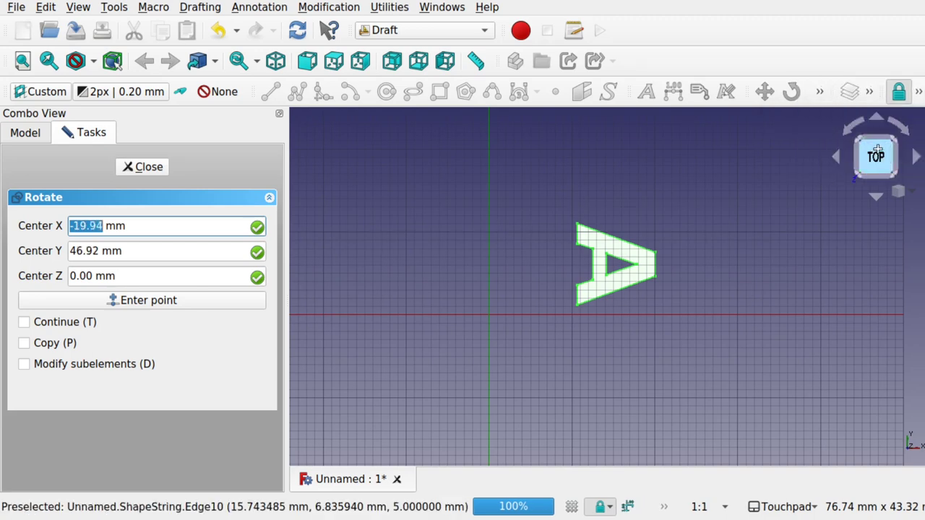
pyautogui.click(918, 93)
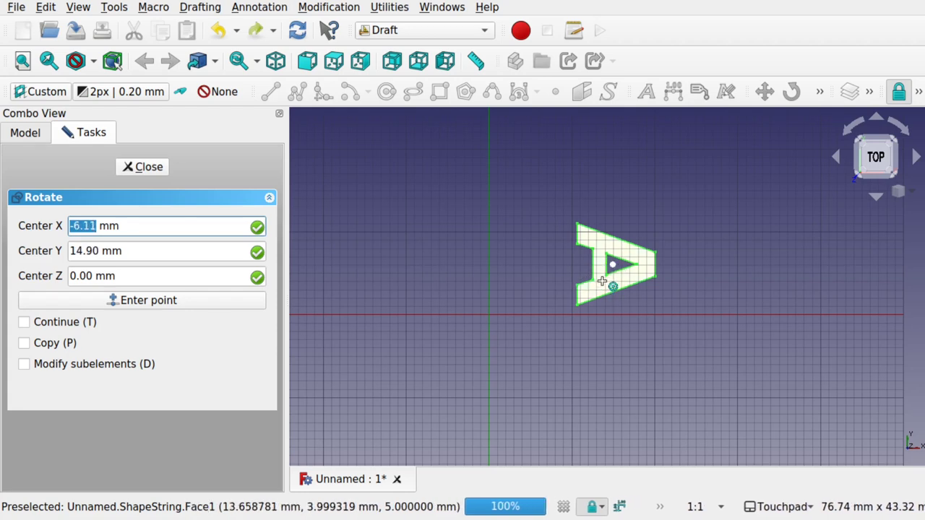
pyautogui.click(602, 280)
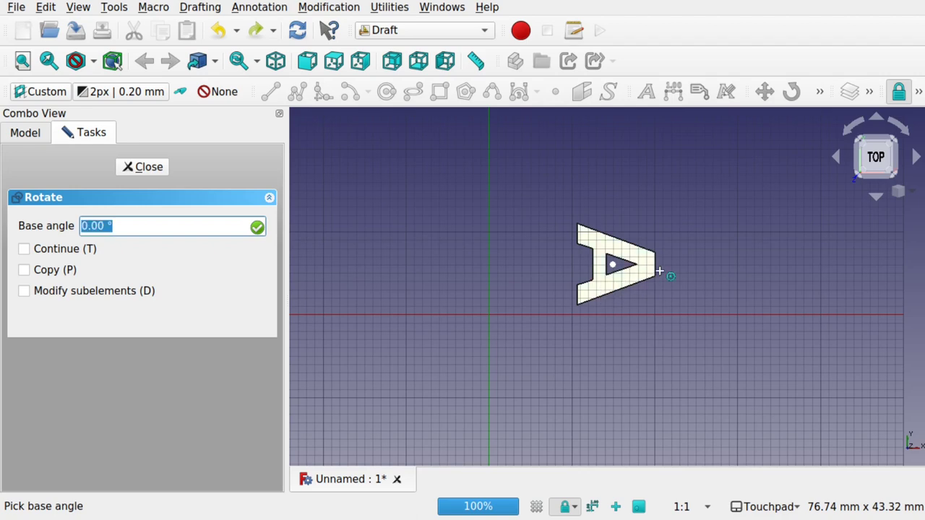
pyautogui.click(738, 265)
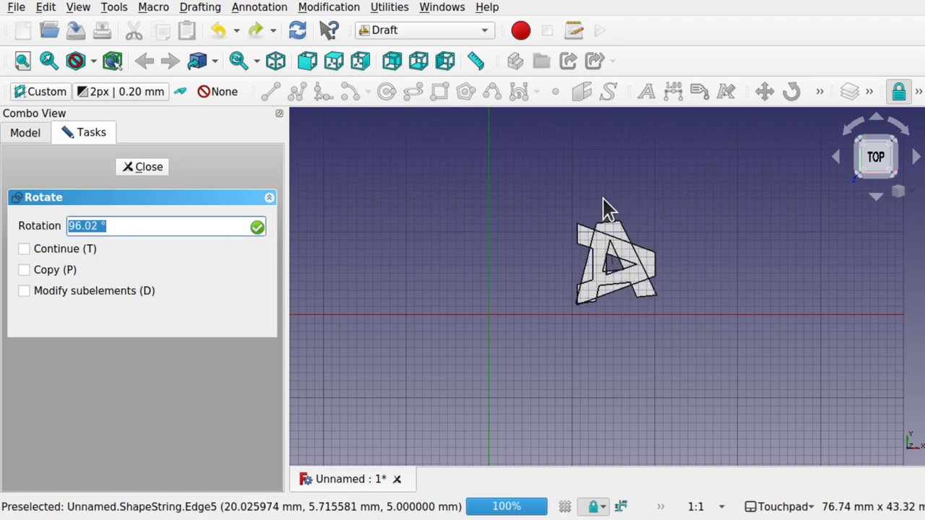
pyautogui.scroll(2, 630, 200)
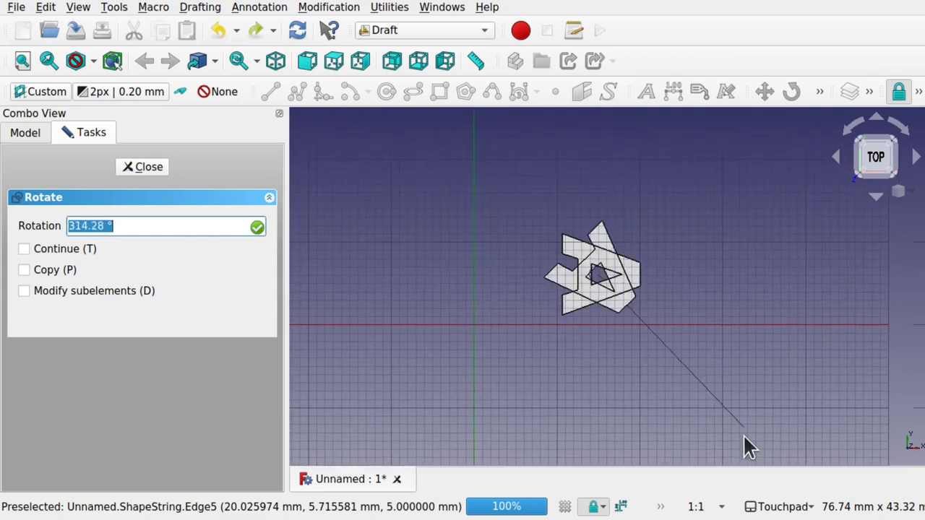
pyautogui.click(802, 508)
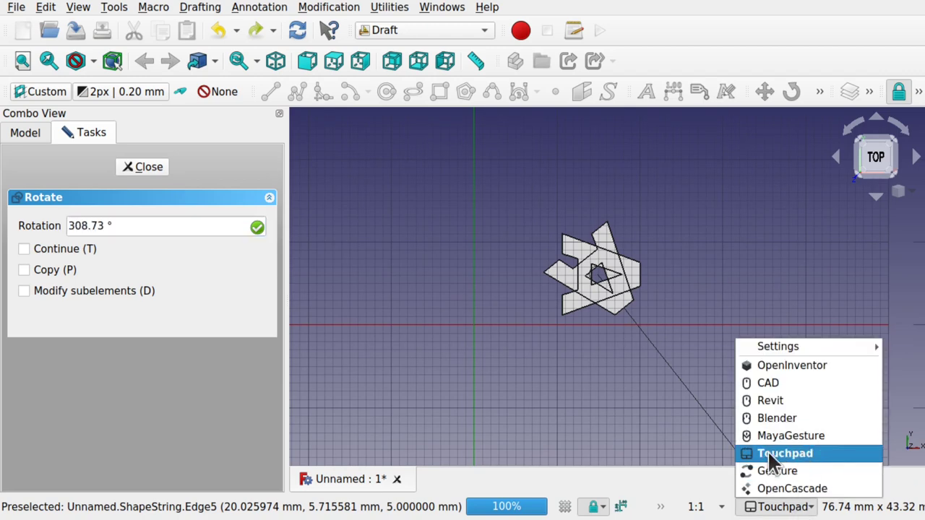
pyautogui.click(777, 509)
pyautogui.click(776, 508)
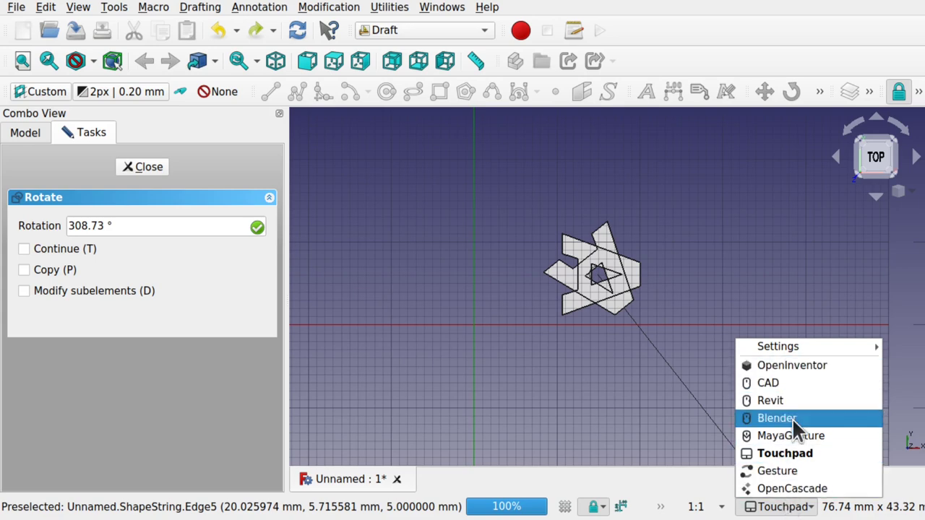
pyautogui.click(787, 508)
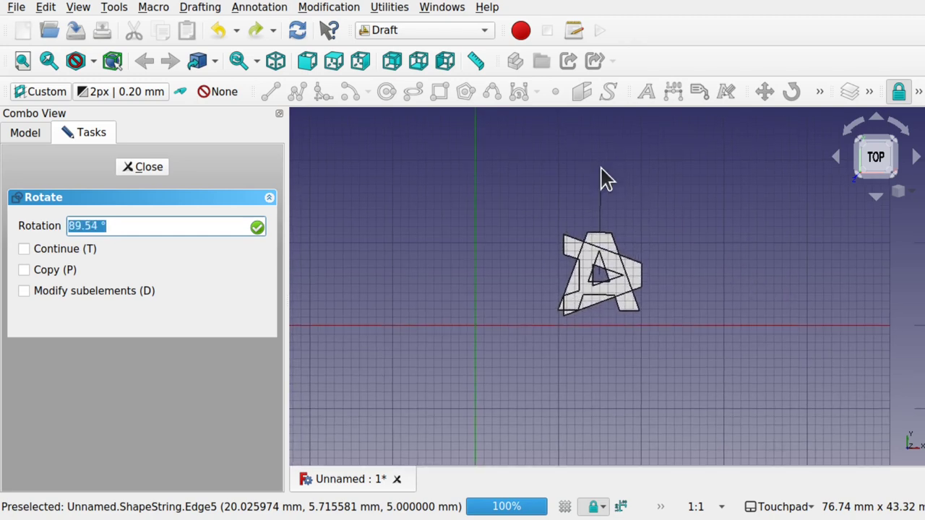
# Set the rotation of the letter A to 90° and deselect the rotated letter.
pyautogui.write('90')
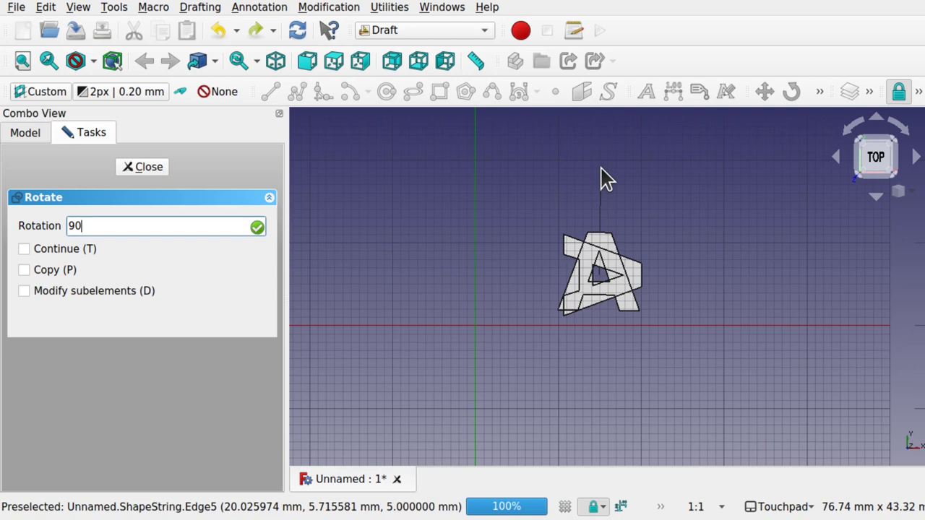
pyautogui.press('Return')
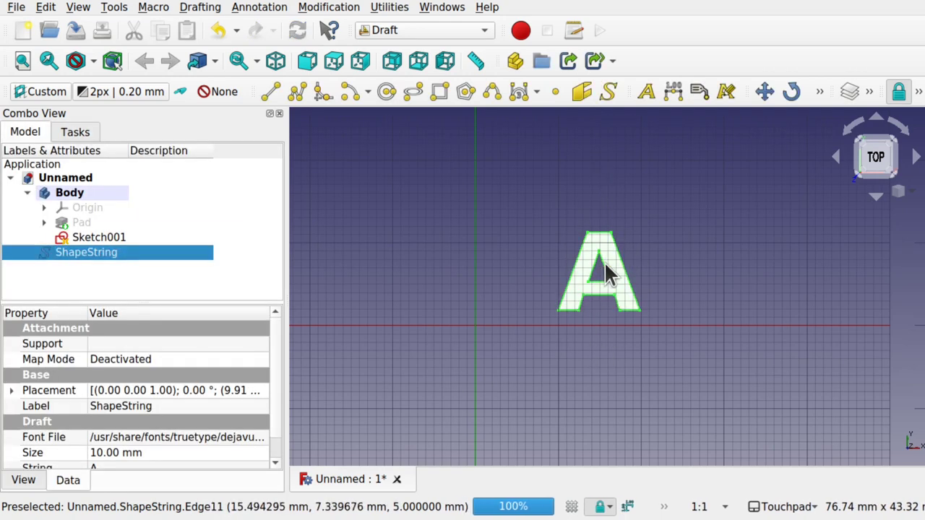
pyautogui.scroll(-4, 577, 333)
pyautogui.scroll(2, 577, 332)
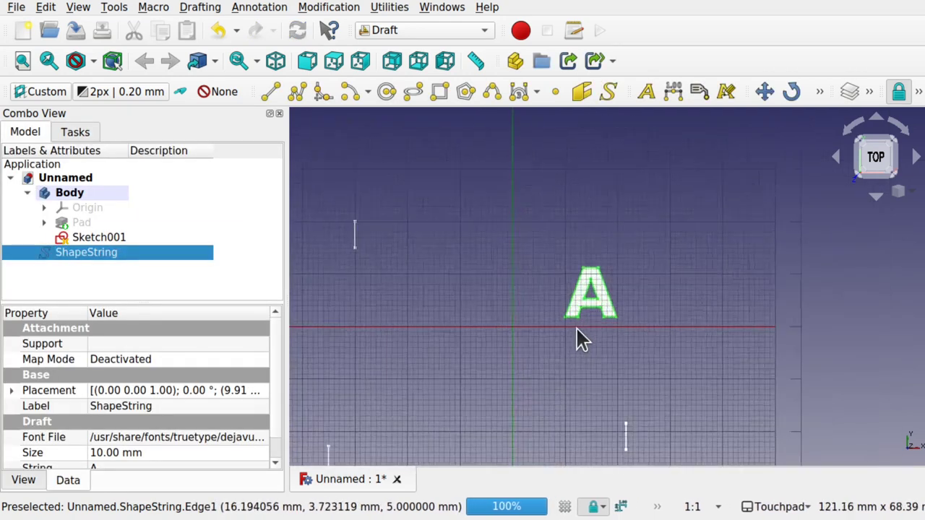
pyautogui.click(576, 329)
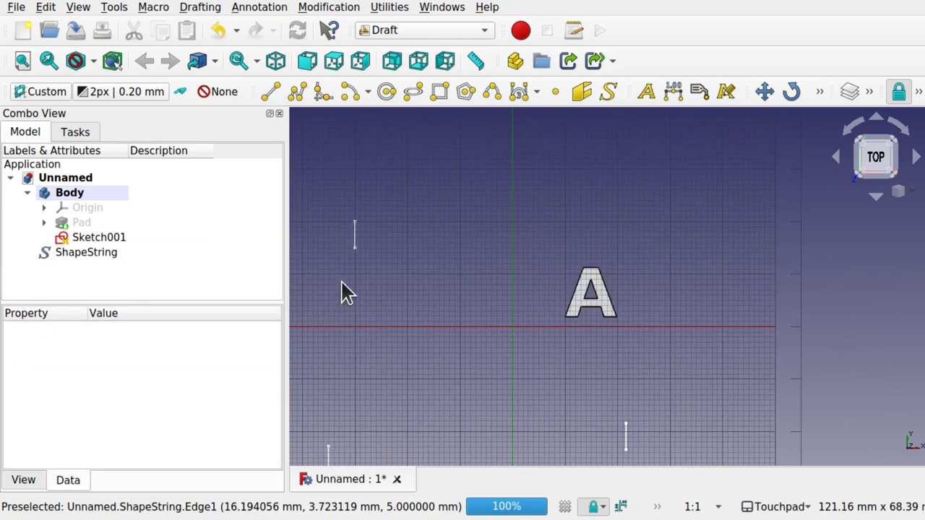
# Move the letter A from the midpoint of its inner triangle's base to the top endpoint of the upper-left sketch line.
pyautogui.click(83, 252)
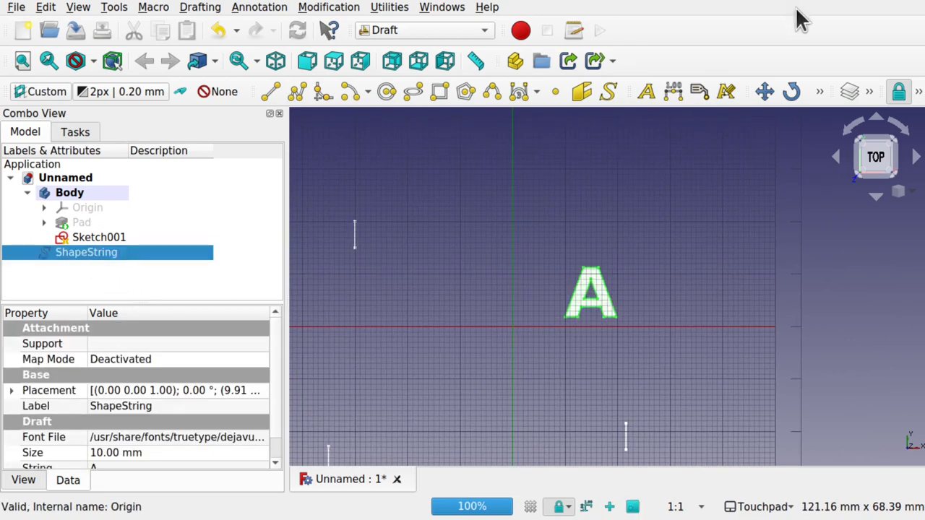
pyautogui.click(764, 91)
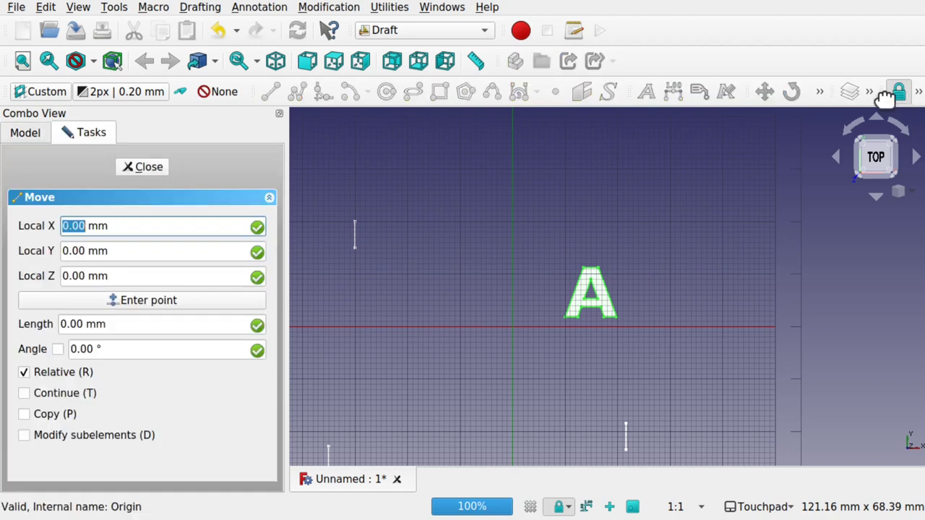
pyautogui.scroll(2, 593, 298)
pyautogui.click(592, 298)
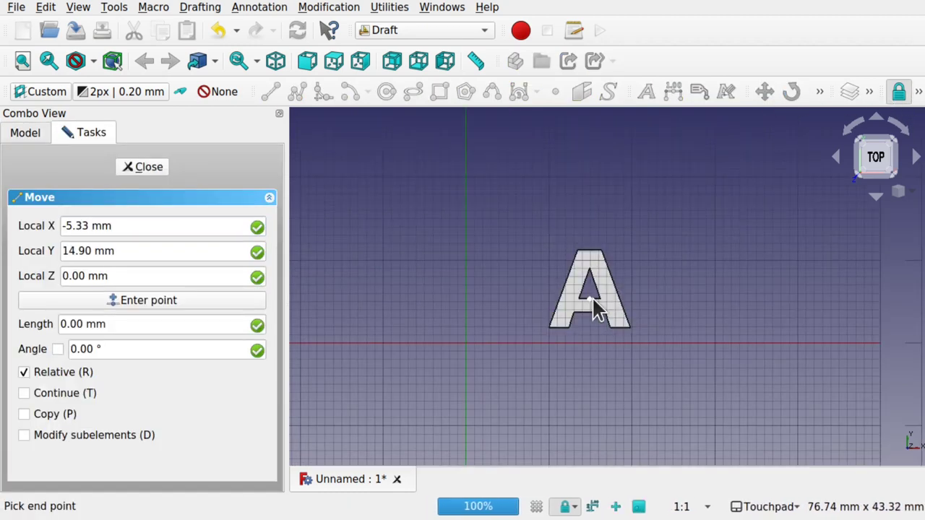
pyautogui.scroll(-2, 495, 264)
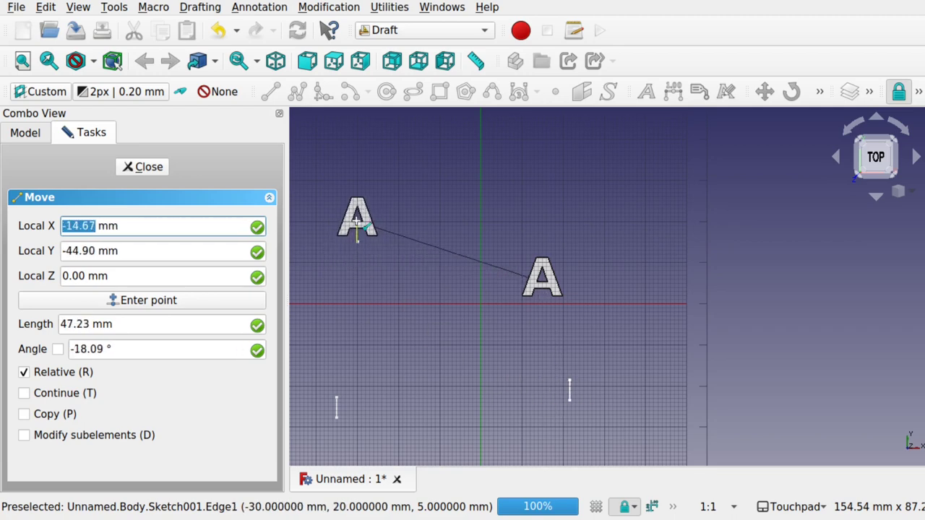
pyautogui.click(356, 219)
pyautogui.scroll(3, 394, 242)
pyautogui.scroll(-5, 393, 242)
pyautogui.scroll(2, 393, 242)
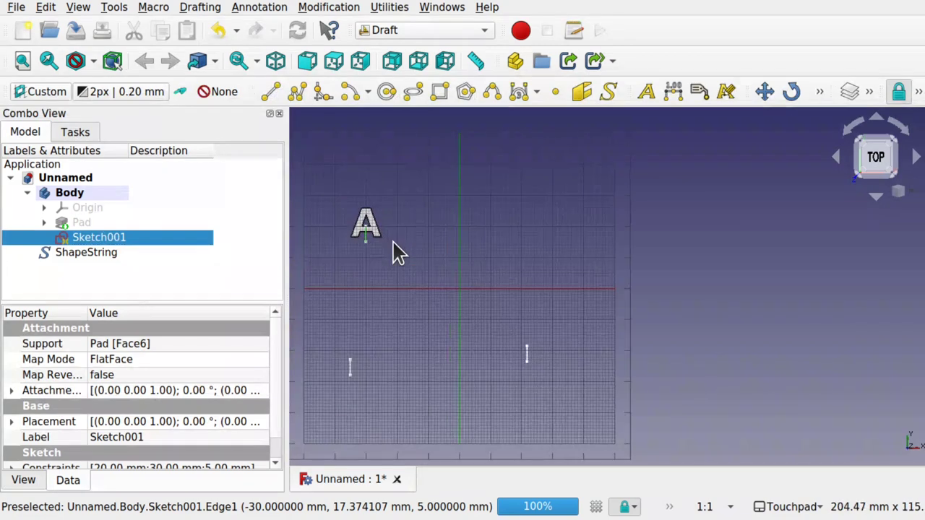
# Examine the letter's position against the dimensioned line in Sketch001 while toggling the pad's visibility, and return to Draft with the pad hidden.
pyautogui.click(82, 223)
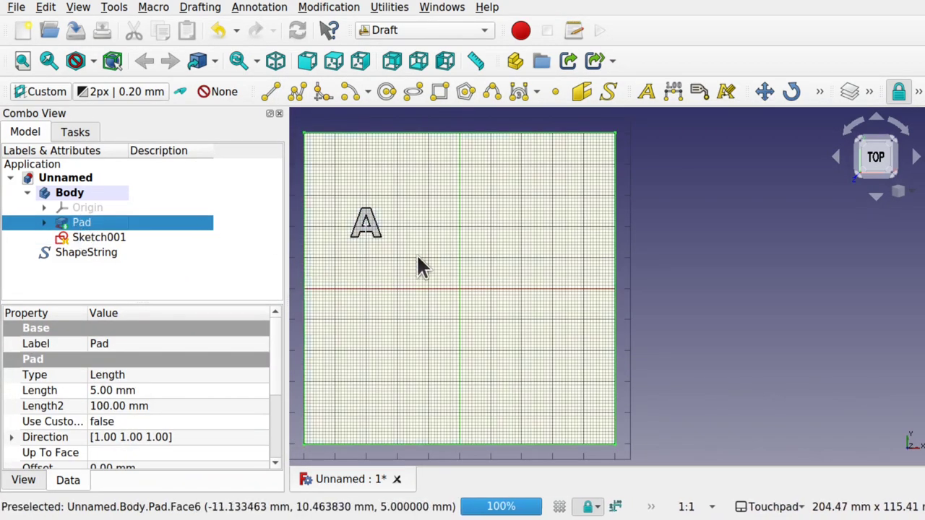
pyautogui.doubleClick(99, 237)
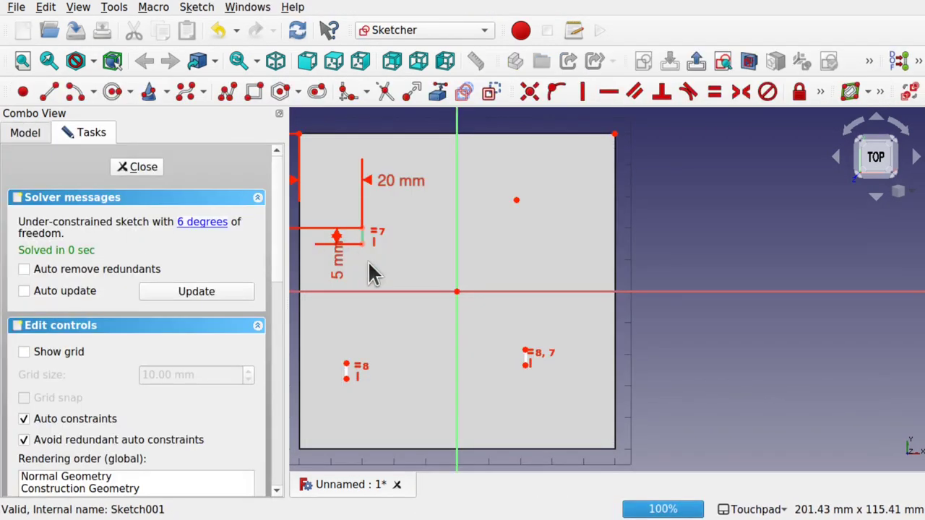
pyautogui.click(28, 133)
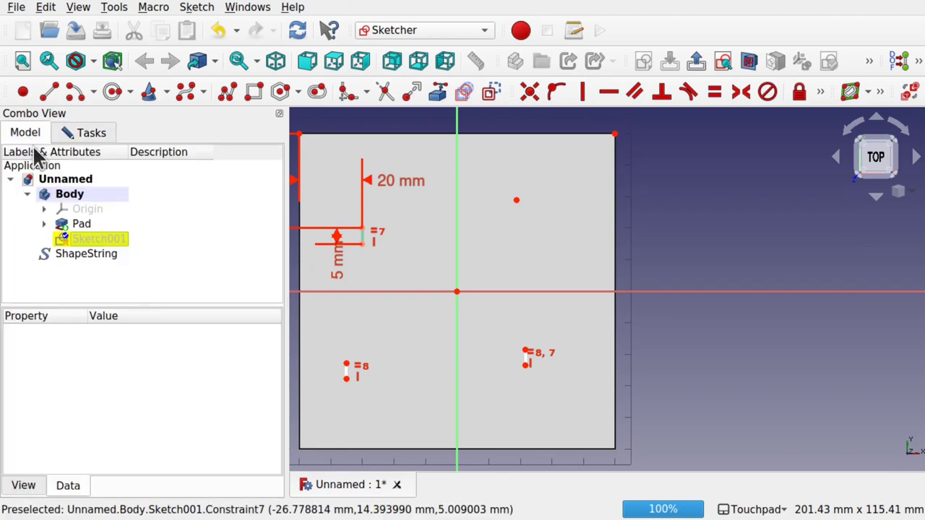
pyautogui.click(87, 221)
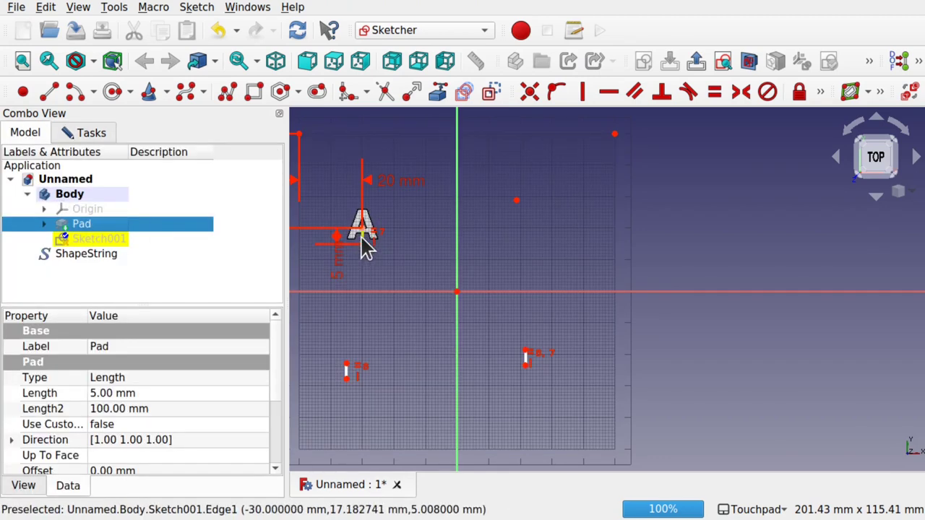
pyautogui.scroll(5, 363, 244)
pyautogui.moveTo(374, 268); pyautogui.dragTo(512, 298, button='middle')
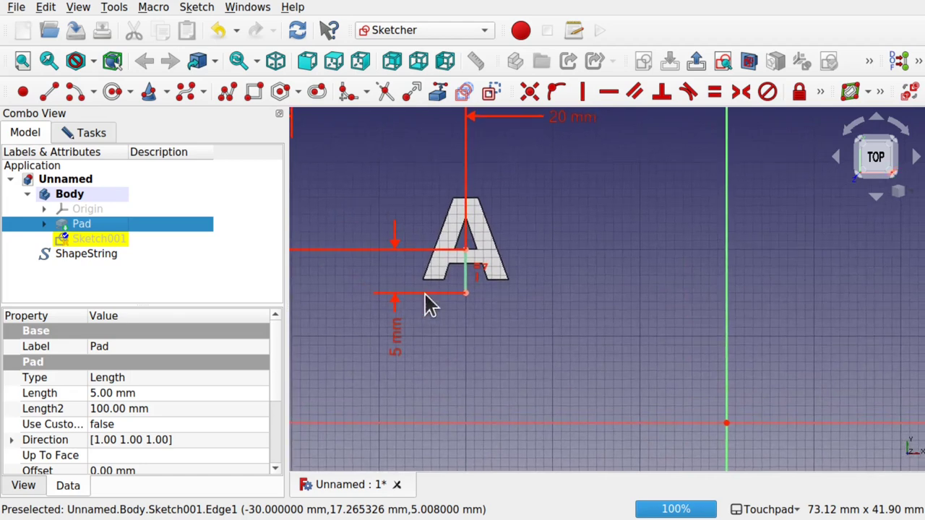
pyautogui.doubleClick(467, 273)
pyautogui.click(100, 135)
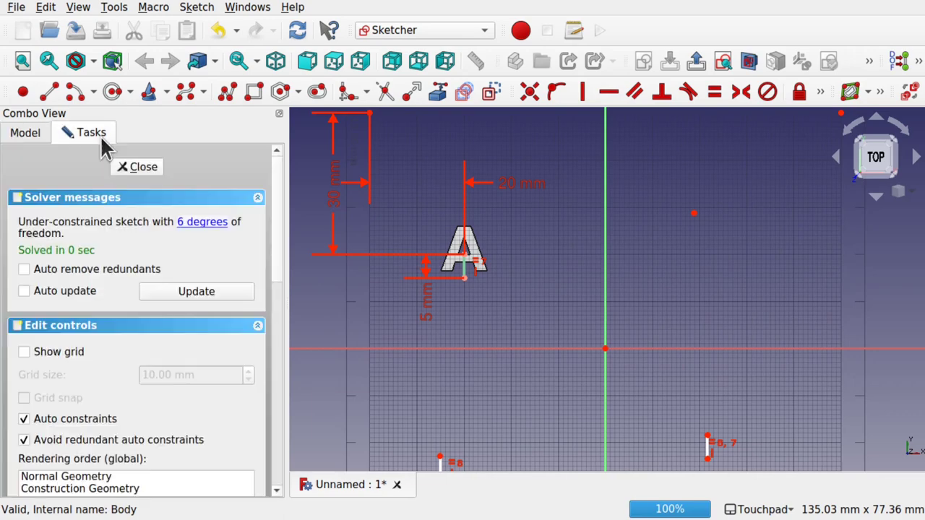
pyautogui.click(154, 167)
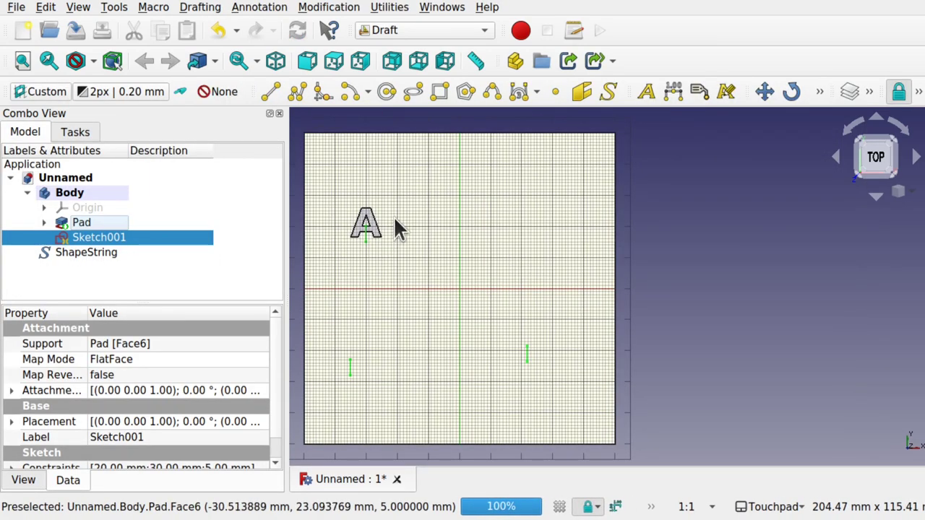
pyautogui.scroll(-2, 404, 238)
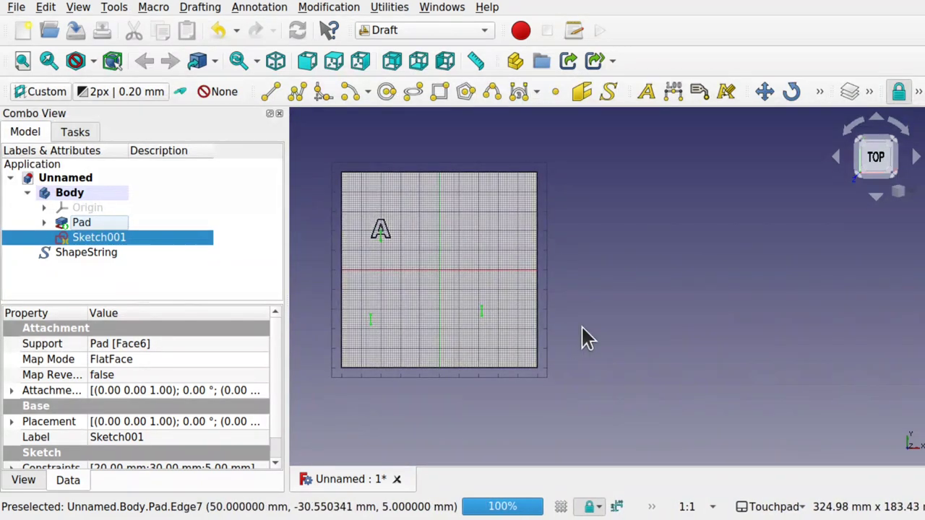
pyautogui.click(601, 340)
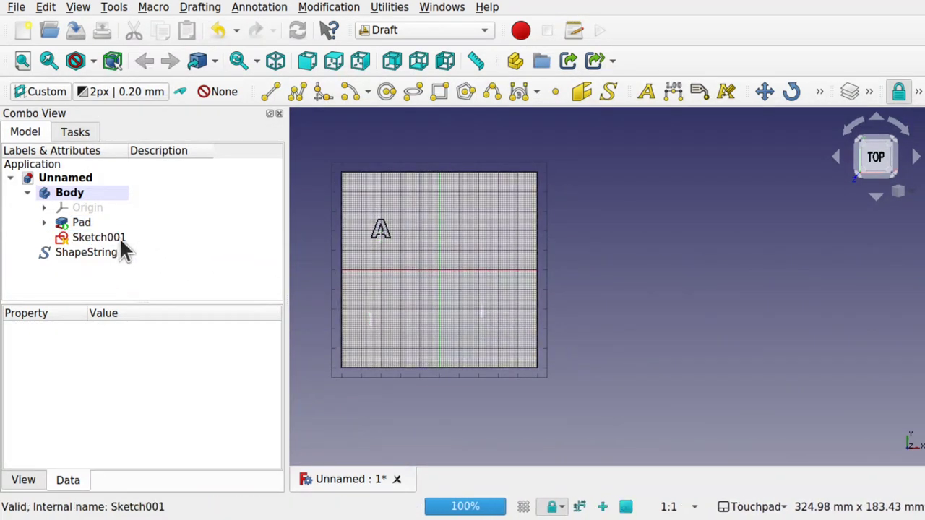
pyautogui.click(68, 221)
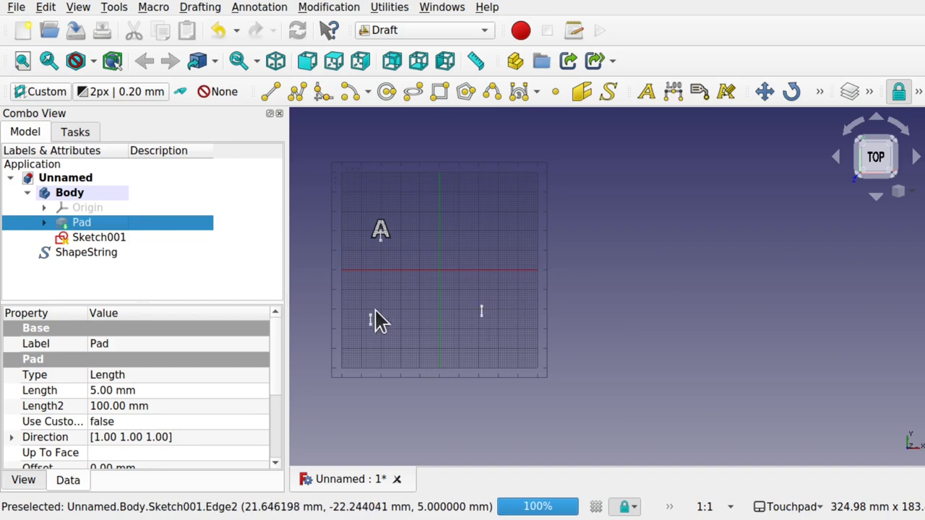
# Move the letter A from its snapped center point to the top endpoint of the lower-right sketch line, without an X constraint.
pyautogui.scroll(3, 375, 322)
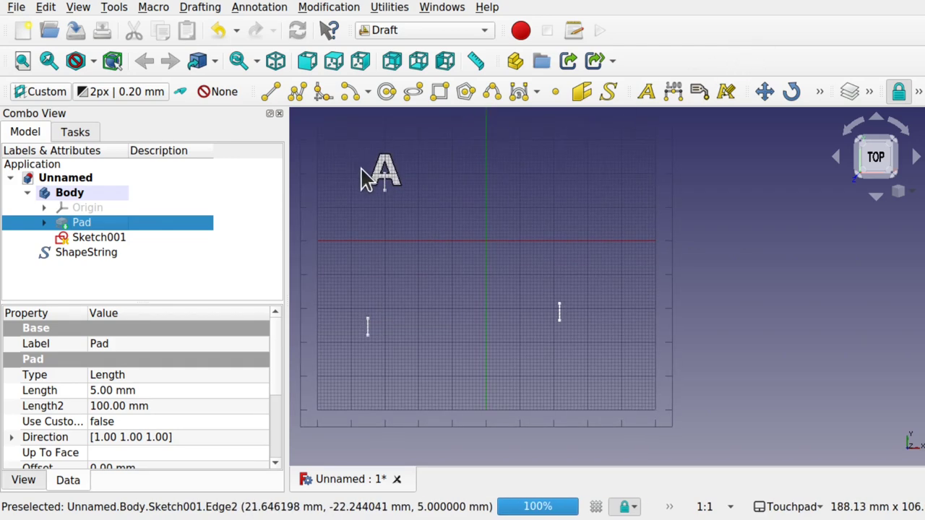
pyautogui.click(110, 253)
pyautogui.click(765, 91)
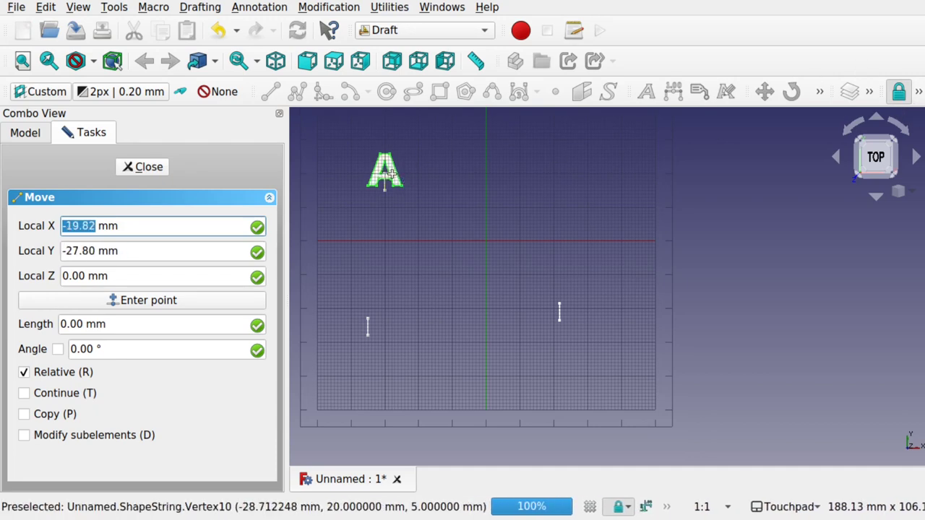
pyautogui.scroll(3, 381, 169)
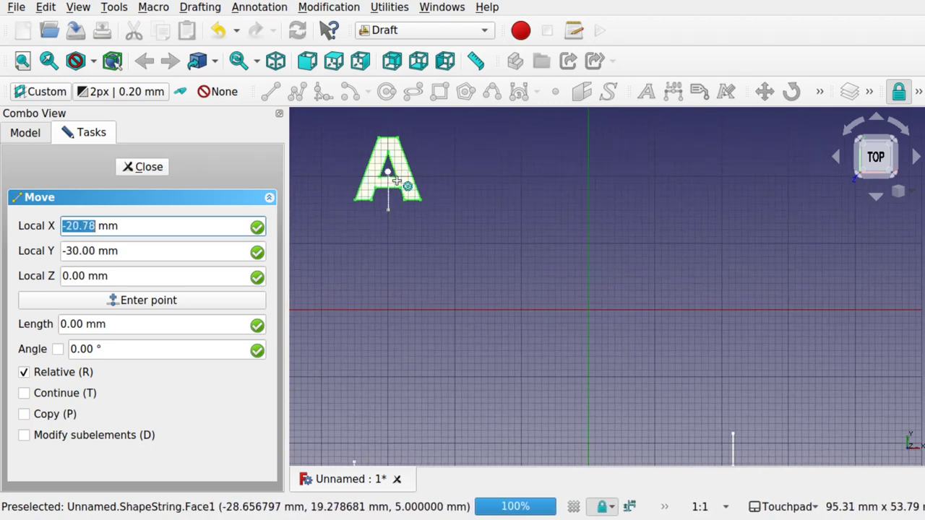
pyautogui.click(395, 182)
pyautogui.press('x')
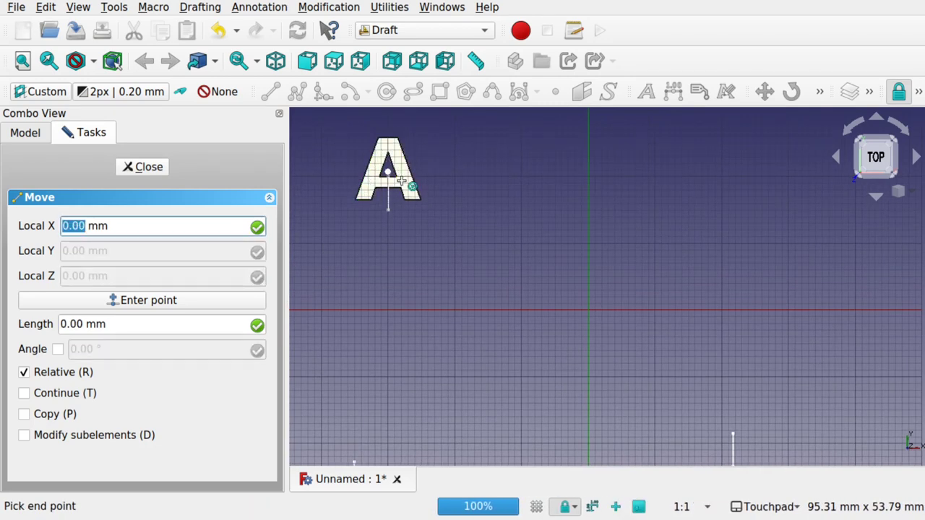
pyautogui.press('x')
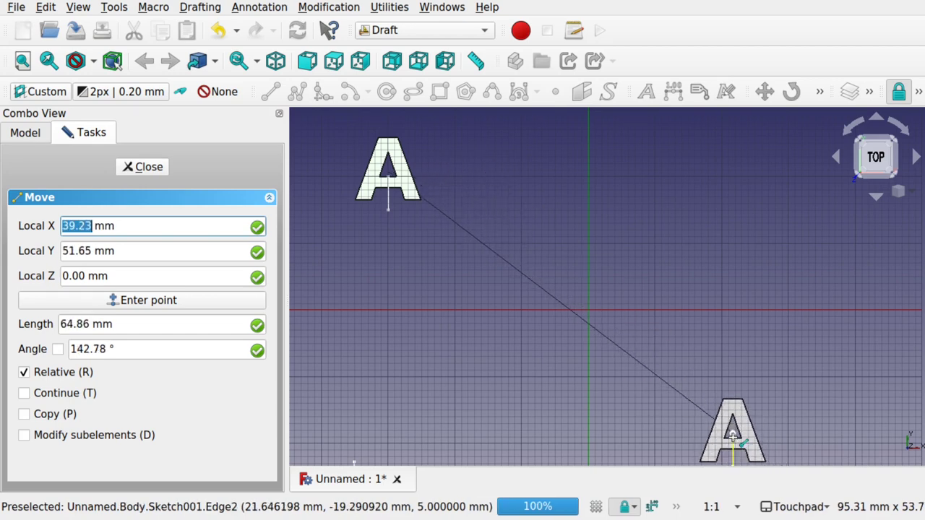
pyautogui.click(730, 441)
pyautogui.scroll(-3, 676, 392)
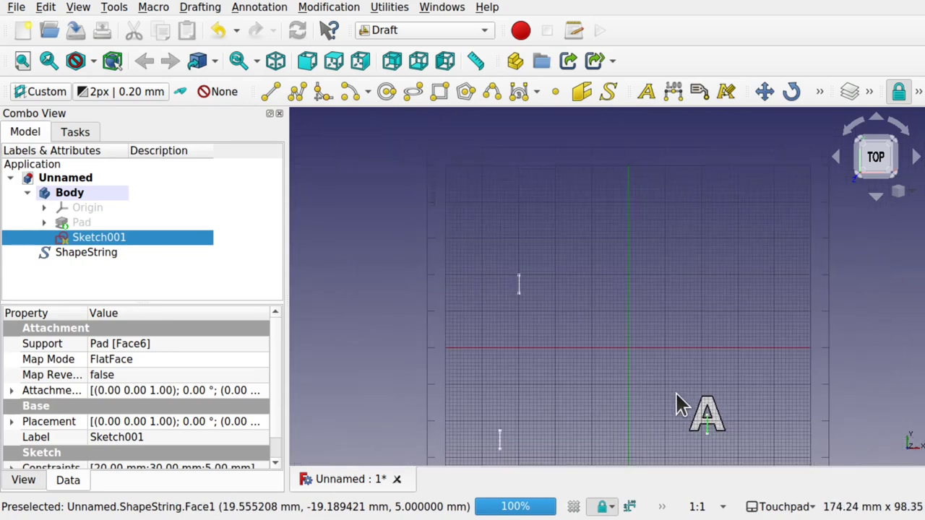
# Select the letter A's ShapeString and hide the working-plane grid.
pyautogui.click(69, 254)
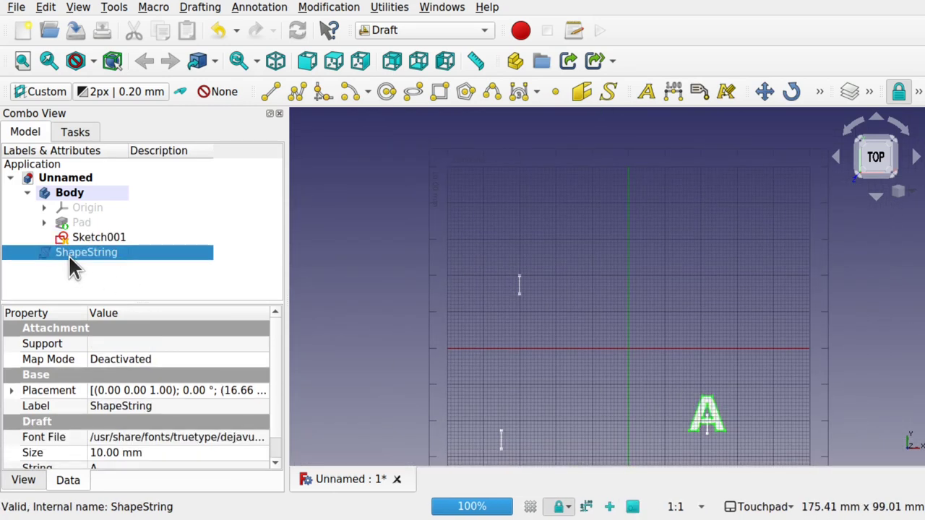
pyautogui.click(531, 507)
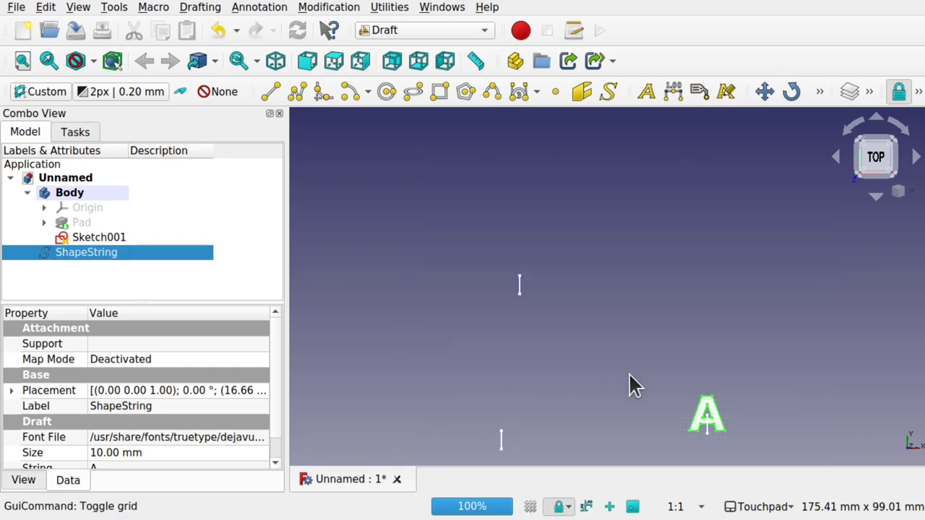
pyautogui.moveTo(706, 418); pyautogui.dragTo(615, 356, button='middle')
pyautogui.scroll(2, 613, 361)
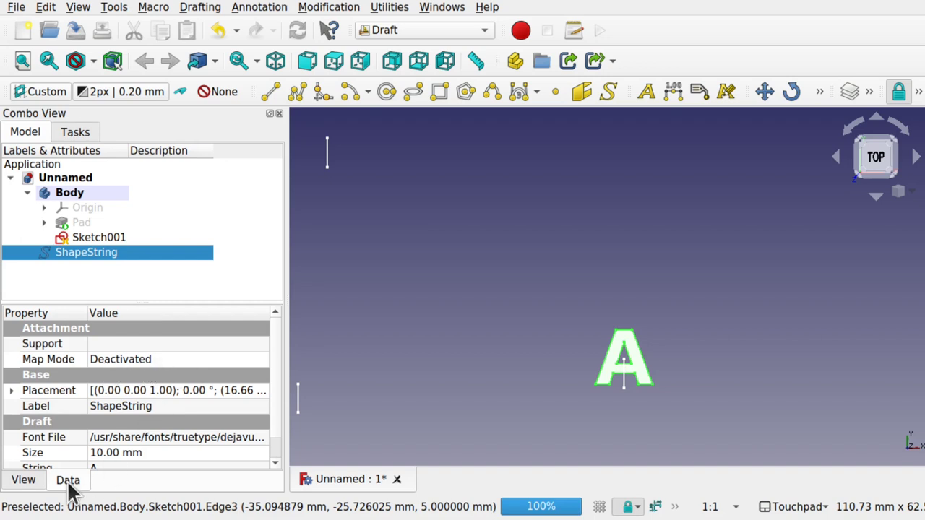
# Try attaching the letter A's ShapeString to the top endpoint of the lower-left sketch line in Translate origin mode.
pyautogui.click(257, 359)
pyautogui.click(256, 359)
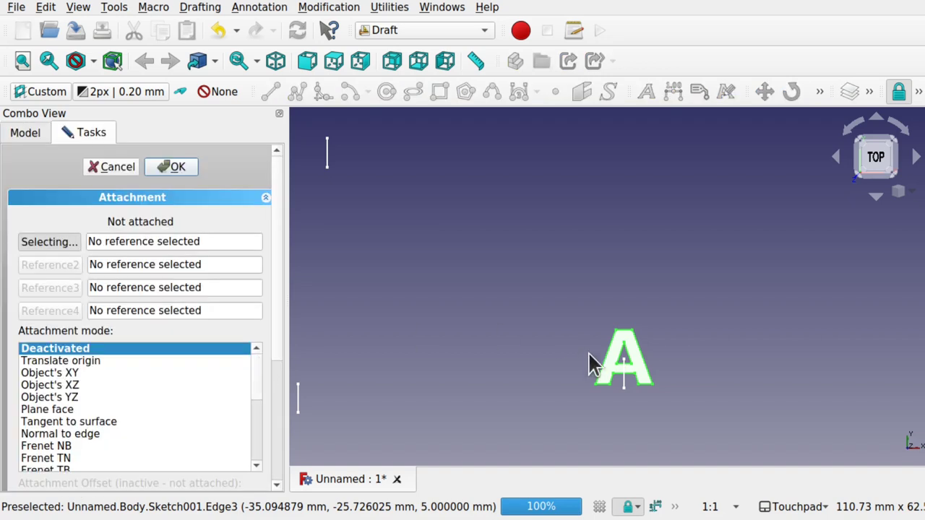
pyautogui.moveTo(530, 352); pyautogui.dragTo(675, 337, button='middle')
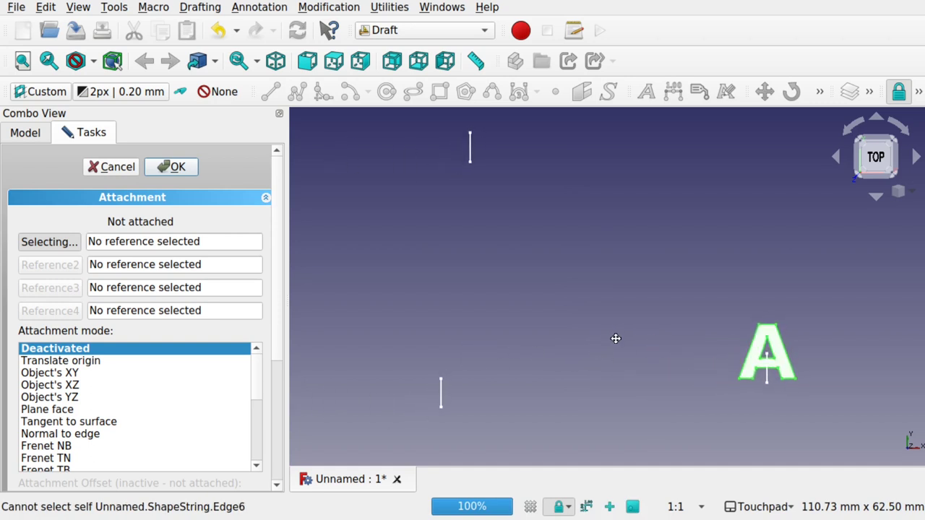
pyautogui.click(53, 242)
pyautogui.click(52, 244)
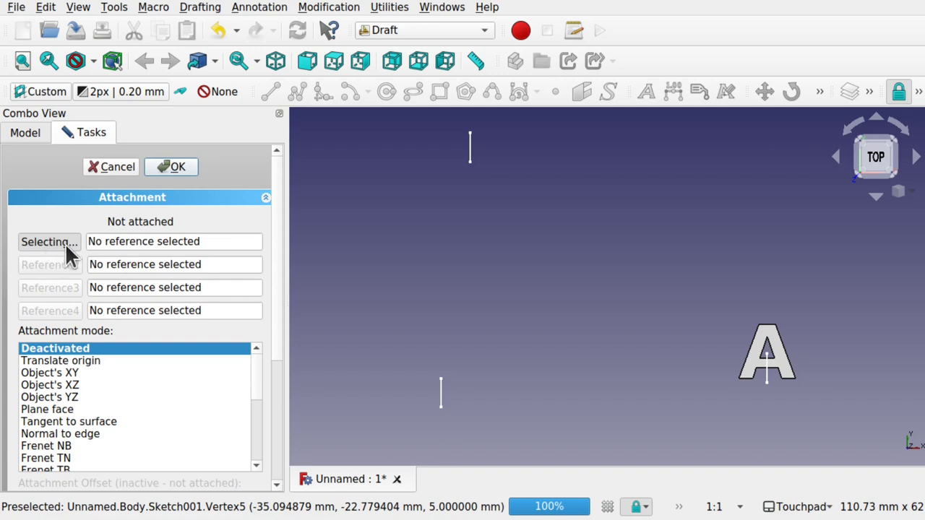
pyautogui.click(50, 243)
pyautogui.click(38, 247)
pyautogui.click(441, 376)
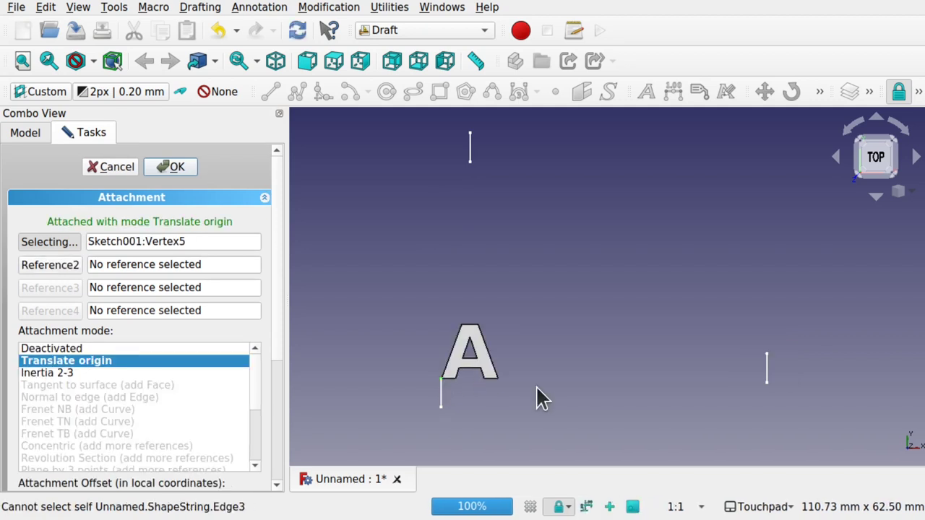
# Try the Inertia 2-3 attachment mode on the referenced endpoint, and return to Translate origin.
pyautogui.scroll(3, 440, 380)
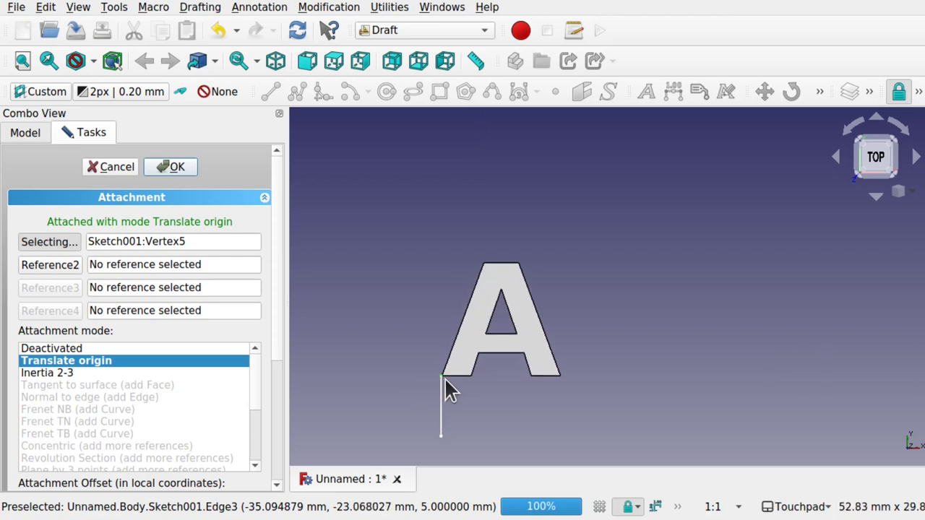
pyautogui.click(38, 372)
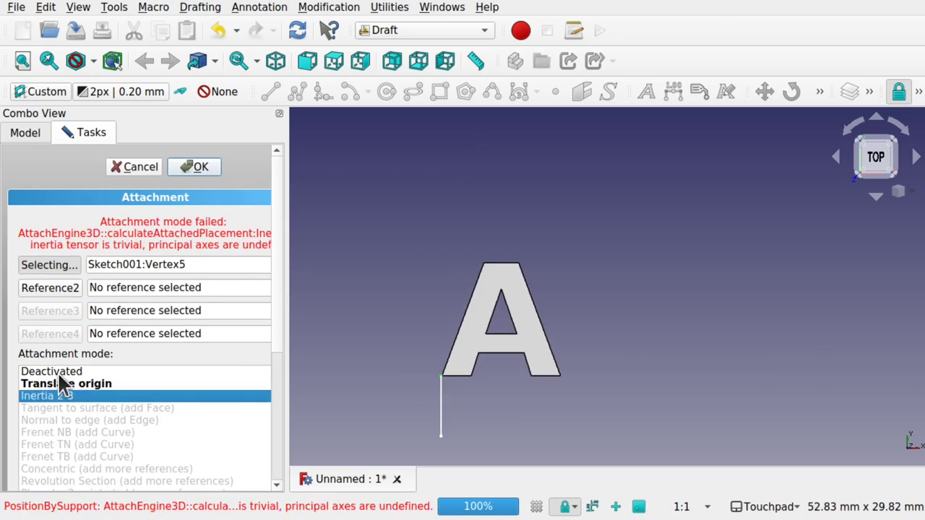
pyautogui.click(53, 374)
pyautogui.click(69, 363)
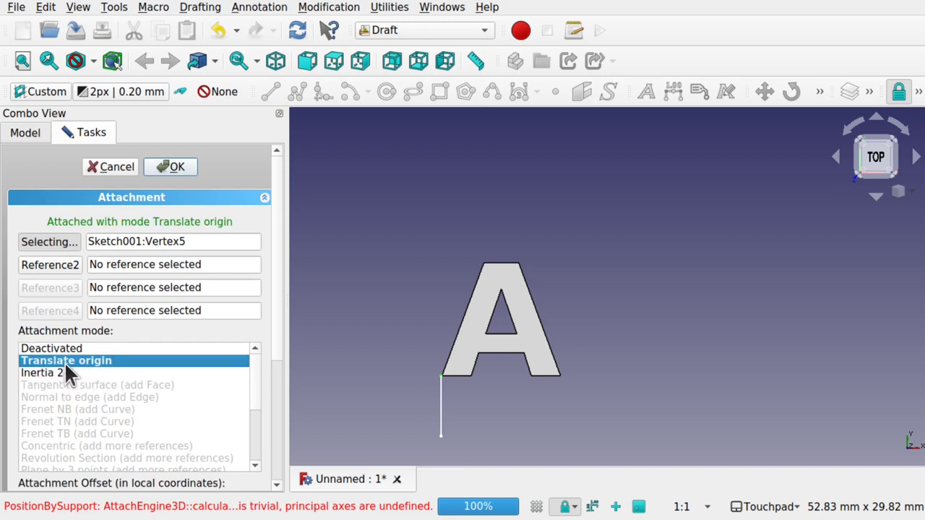
# Replace the first attachment reference with the lower-left sketch line itself, using the Normal to edge mode.
pyautogui.click(56, 246)
pyautogui.click(55, 247)
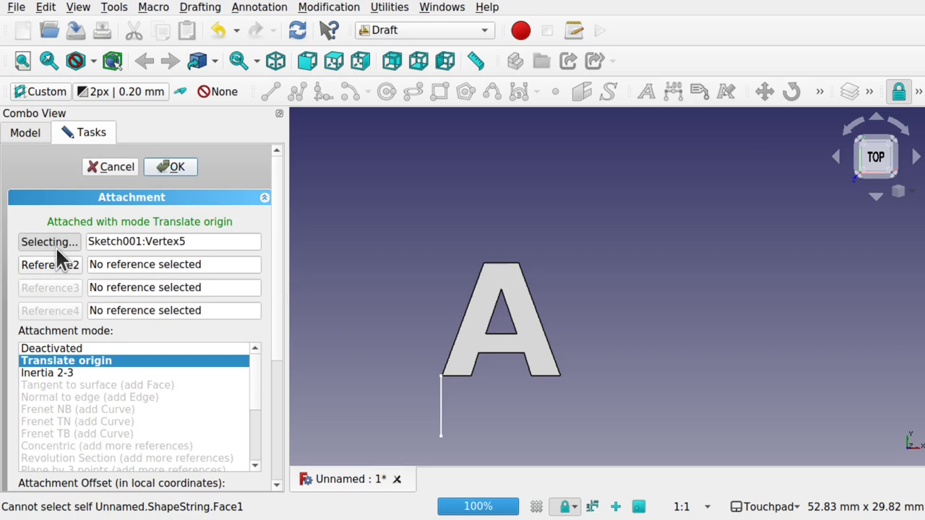
pyautogui.click(442, 417)
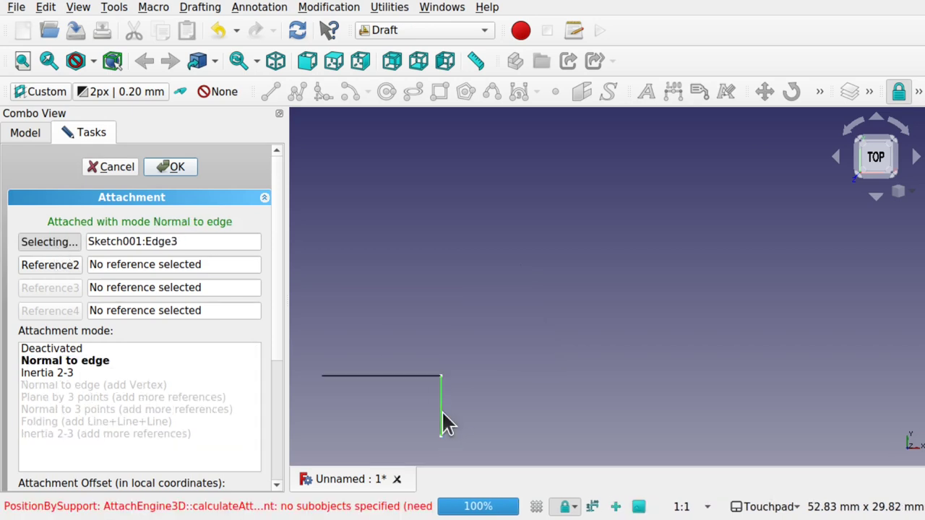
pyautogui.moveTo(420, 399)
pyautogui.keyDown('alt'); pyautogui.mouseDown()
pyautogui.moveTo(423, 376)
pyautogui.moveTo(527, 316)
pyautogui.moveTo(407, 363)
pyautogui.moveTo(400, 397)
pyautogui.mouseUp(); pyautogui.keyUp('alt')
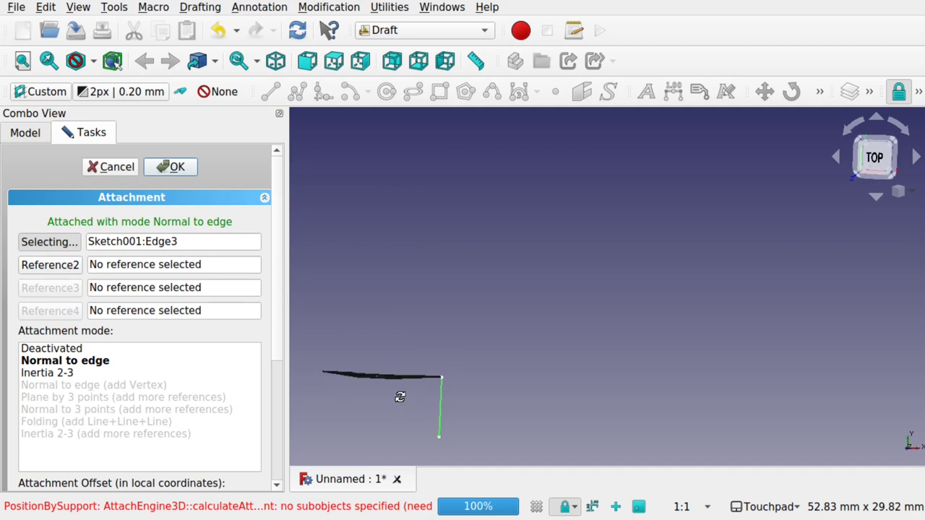
# Switch the attachment mode to Inertia 2-3 and set the attachment offset around the x-axis to 90°.
pyautogui.click(34, 373)
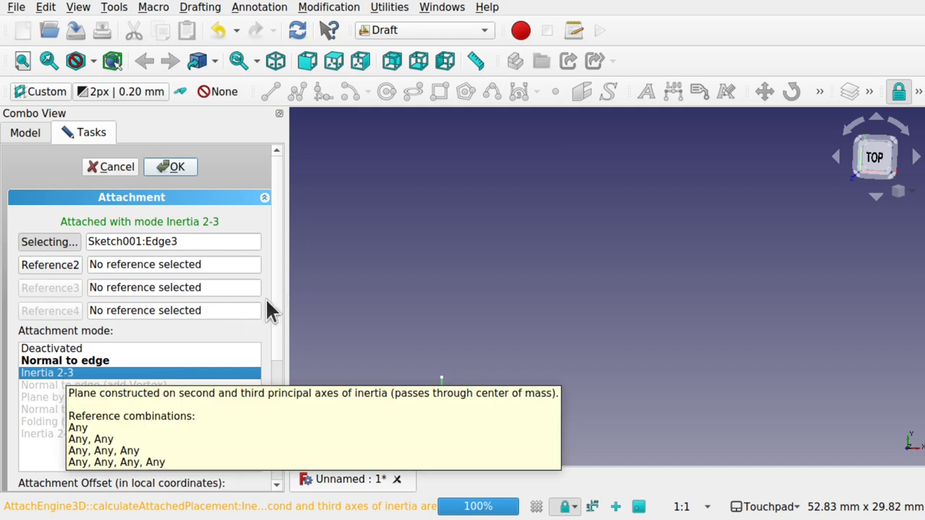
pyautogui.scroll(-5, 279, 300)
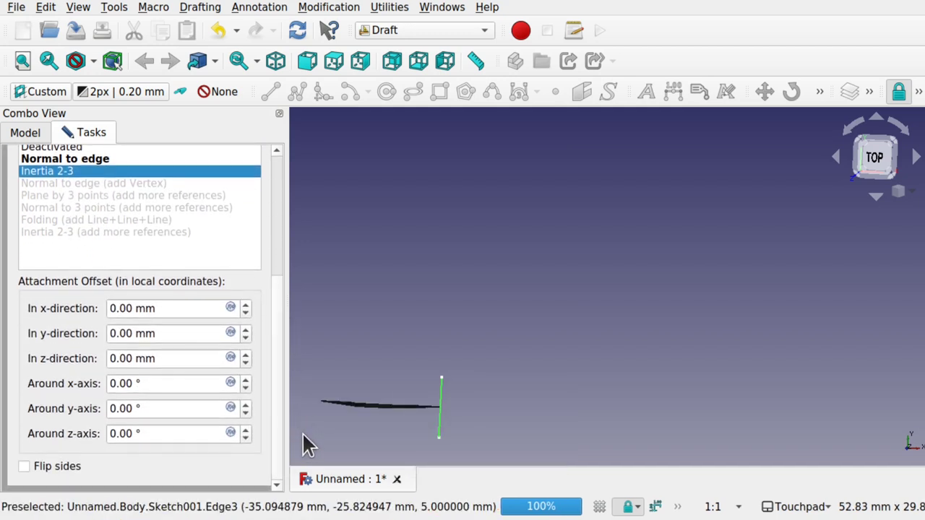
pyautogui.click(156, 385)
pyautogui.scroll(3, 156, 385)
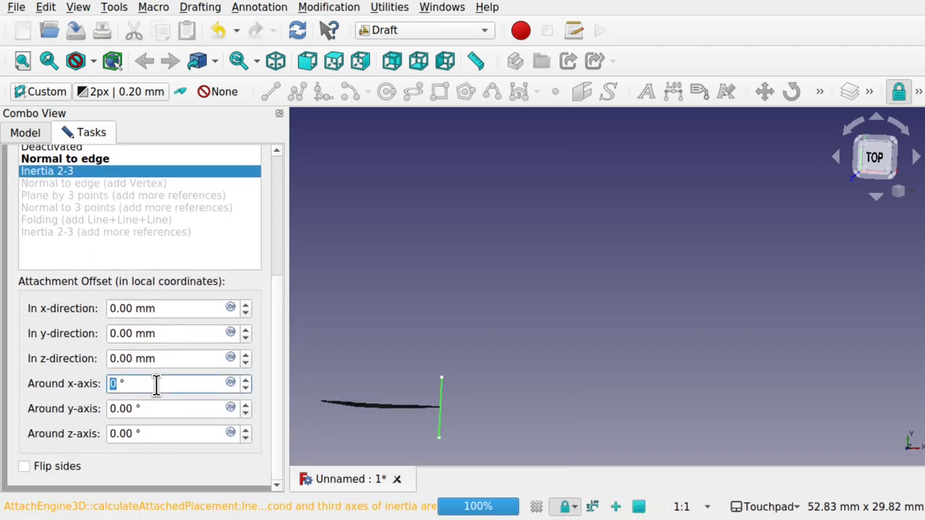
pyautogui.scroll(7, 156, 385)
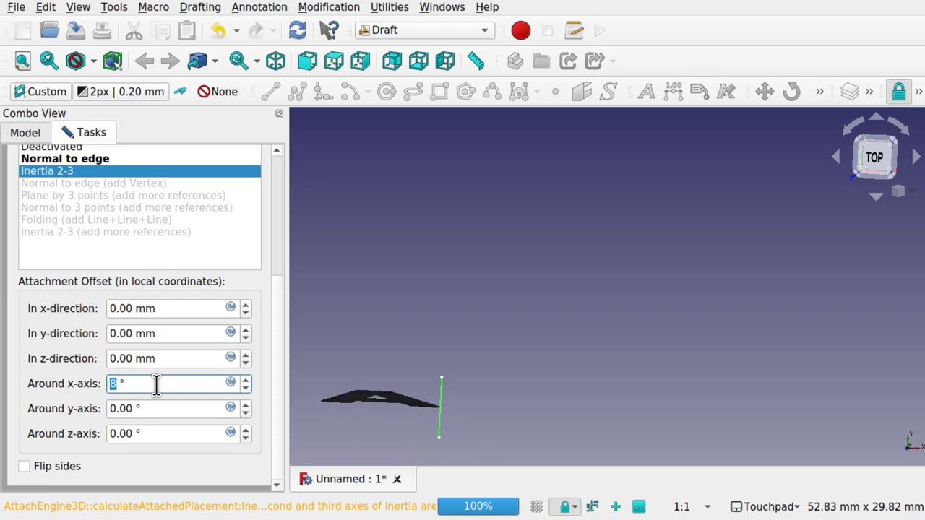
pyautogui.write('9')
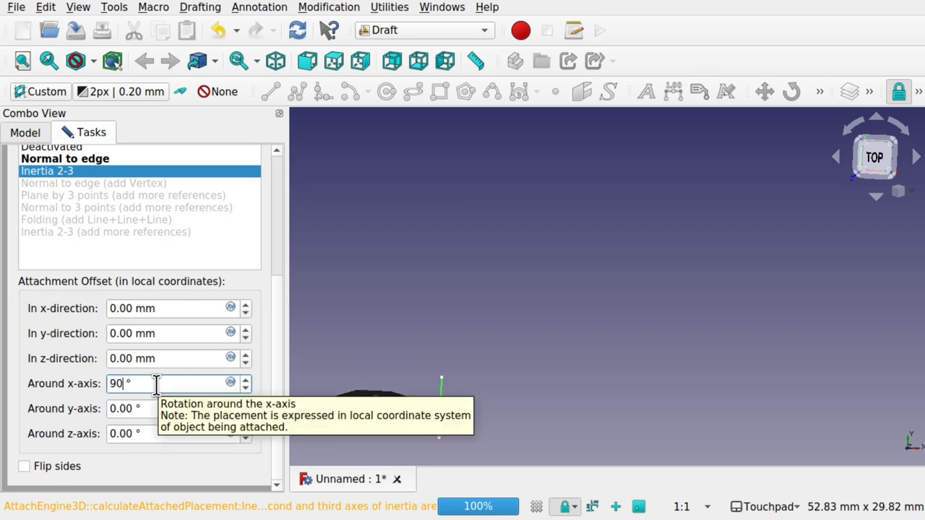
pyautogui.click(166, 361)
pyautogui.moveTo(506, 369); pyautogui.dragTo(542, 390, button='middle')
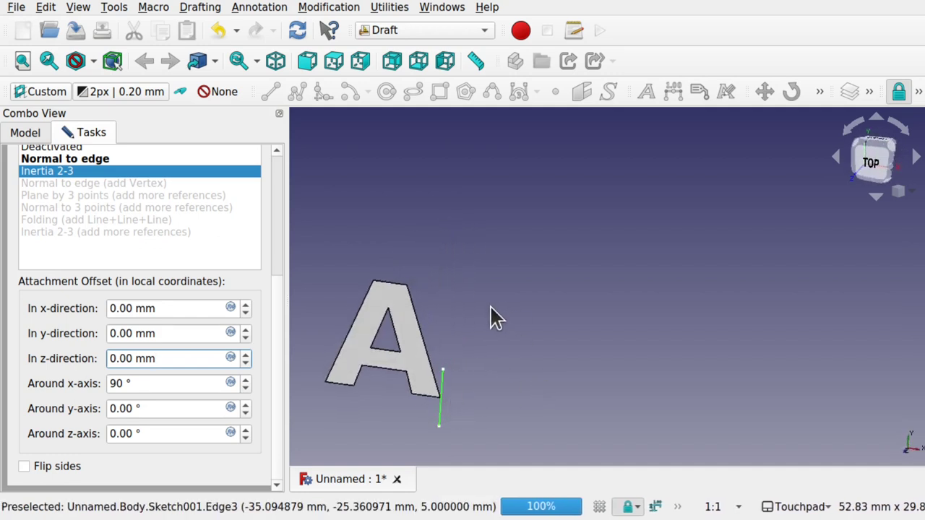
# Reset the x-axis rotation to 0° and reference the lower-left line's top endpoint again with Translate origin.
pyautogui.moveTo(136, 384); pyautogui.dragTo(67, 382)
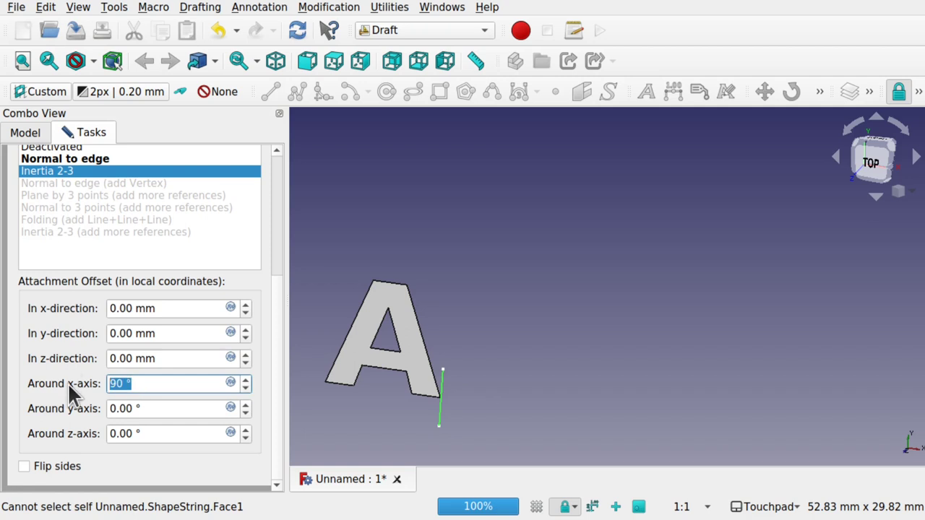
pyautogui.write('0')
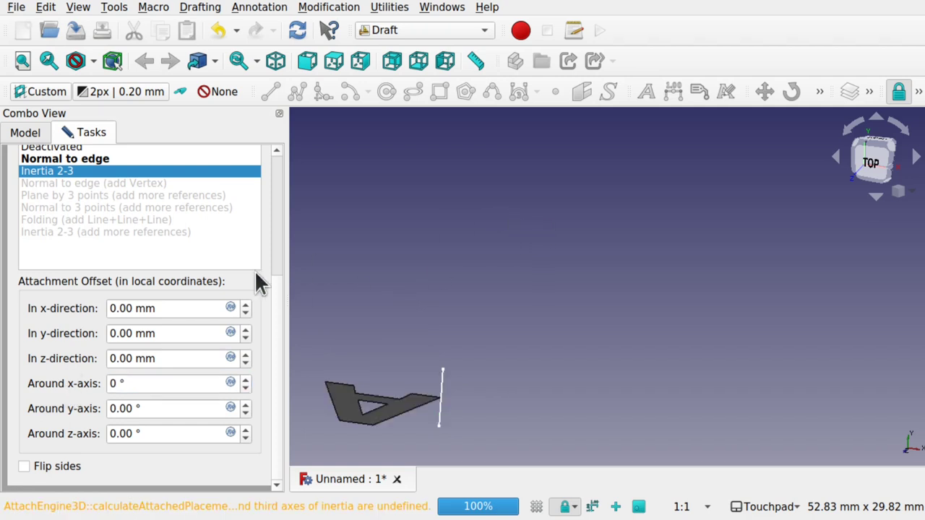
pyautogui.moveTo(275, 311); pyautogui.dragTo(275, 192)
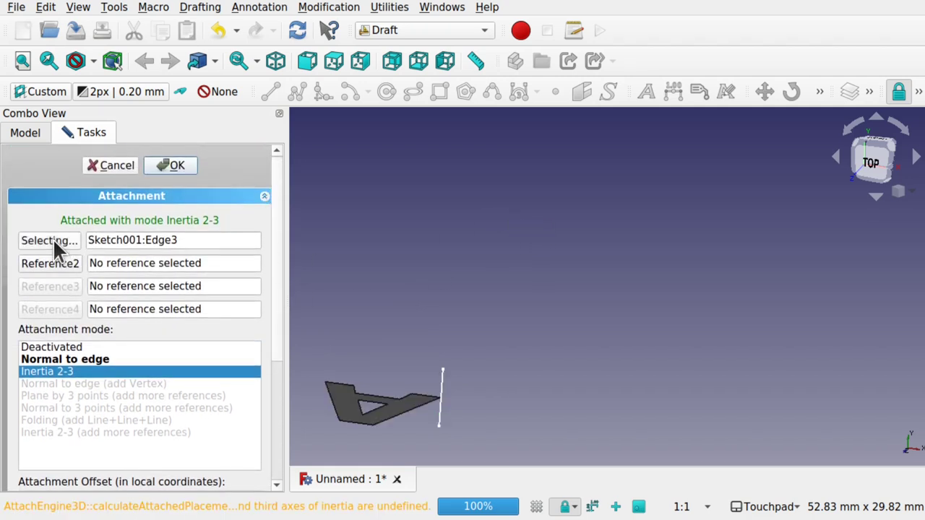
pyautogui.click(444, 370)
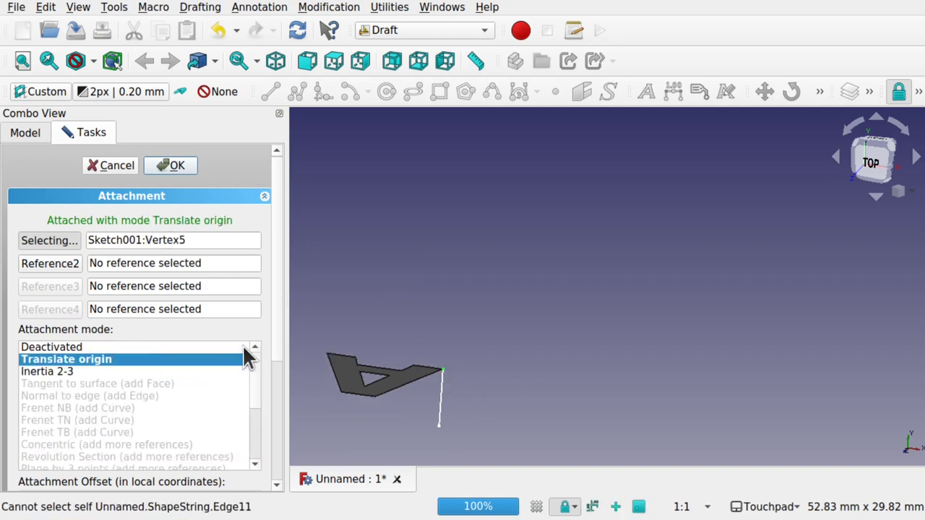
pyautogui.moveTo(282, 349); pyautogui.dragTo(285, 453)
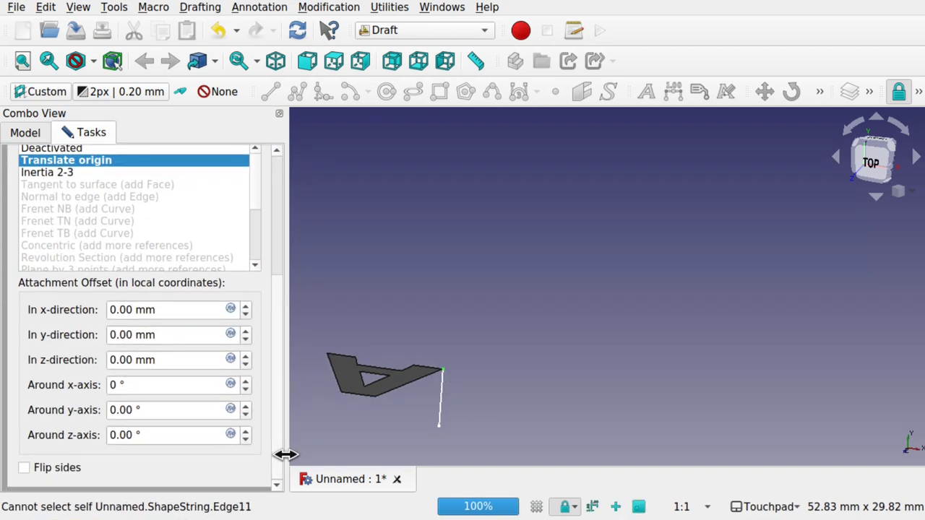
# Try attachment rotations of -9° around x, -4° around y and -19° around z, and cancel the attachment.
pyautogui.click(140, 388)
pyautogui.scroll(1, 139, 388)
pyautogui.click(154, 410)
pyautogui.scroll(-4, 154, 410)
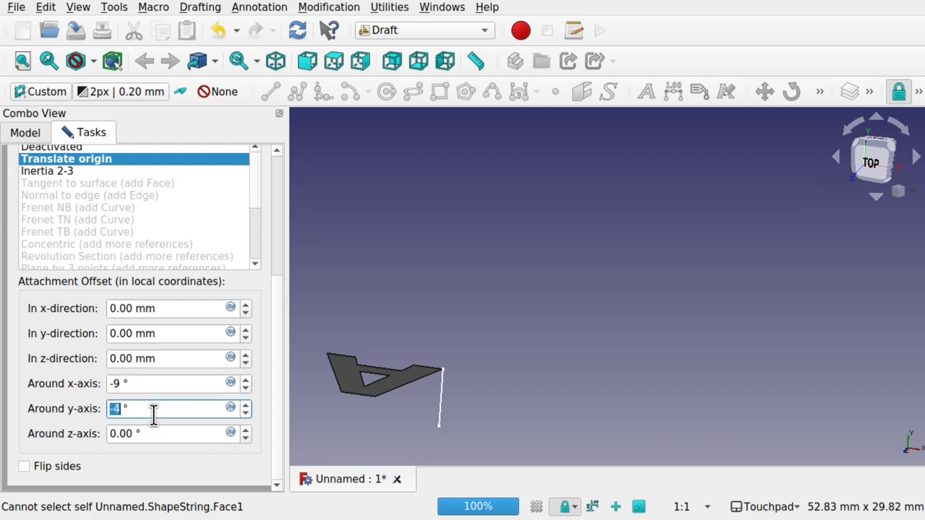
pyautogui.click(159, 438)
pyautogui.scroll(-5, 159, 437)
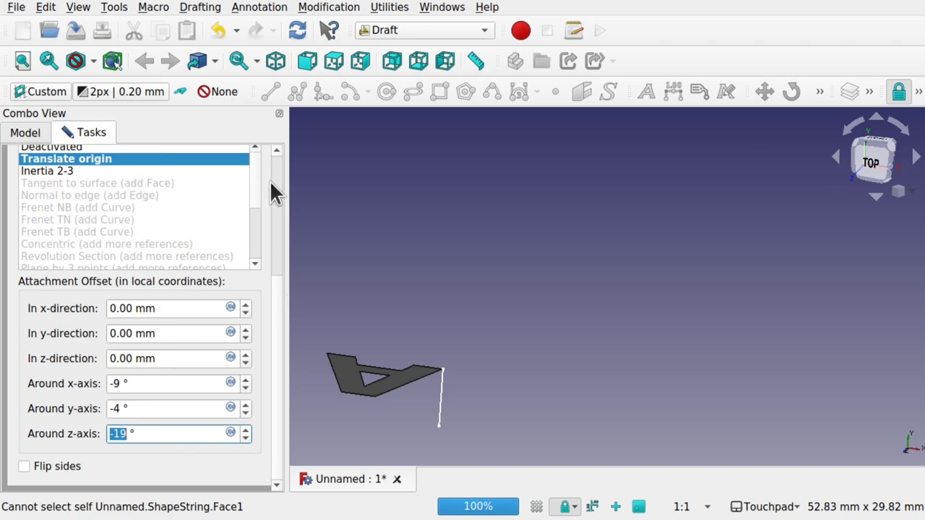
pyautogui.scroll(5, 278, 181)
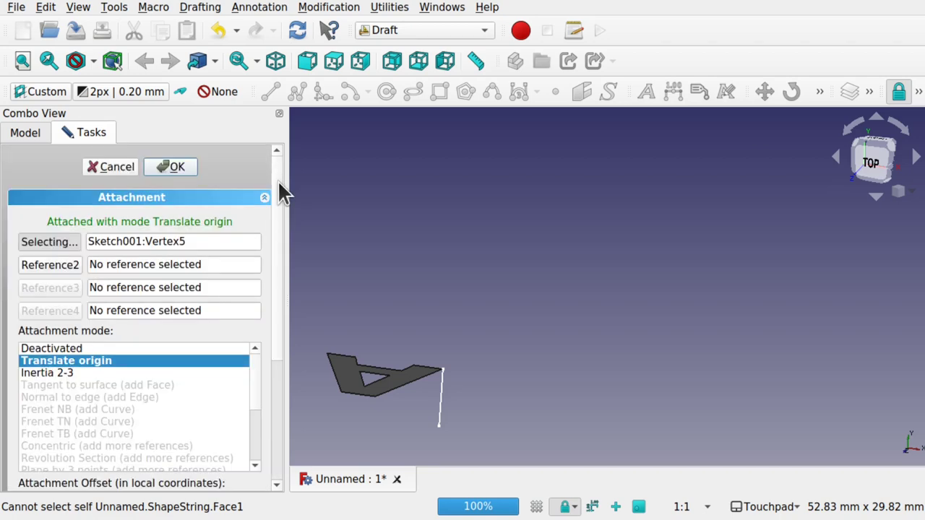
pyautogui.click(112, 172)
# Attach the letter A's ShapeString to the top endpoint of the lower-left sketch line in Translate origin mode.
pyautogui.click(499, 365)
pyautogui.scroll(-7, 497, 364)
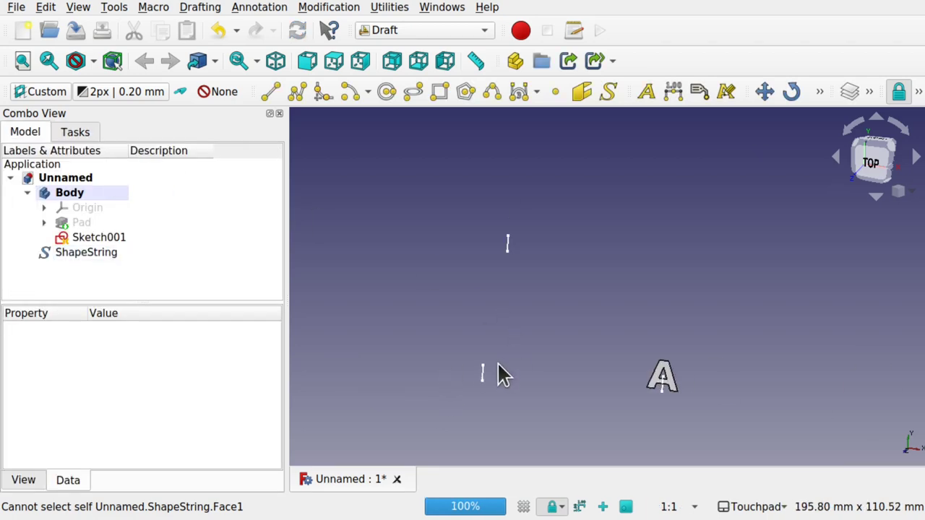
pyautogui.scroll(5, 663, 376)
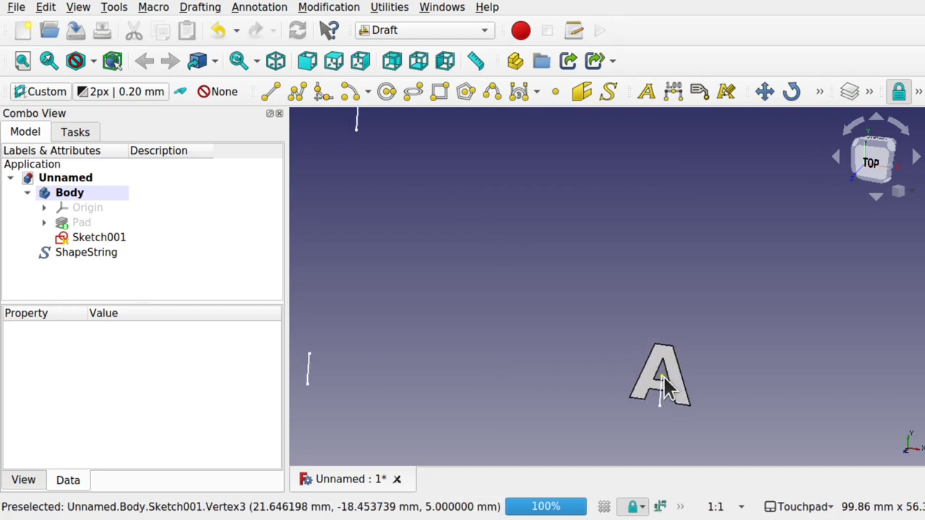
pyautogui.click(72, 252)
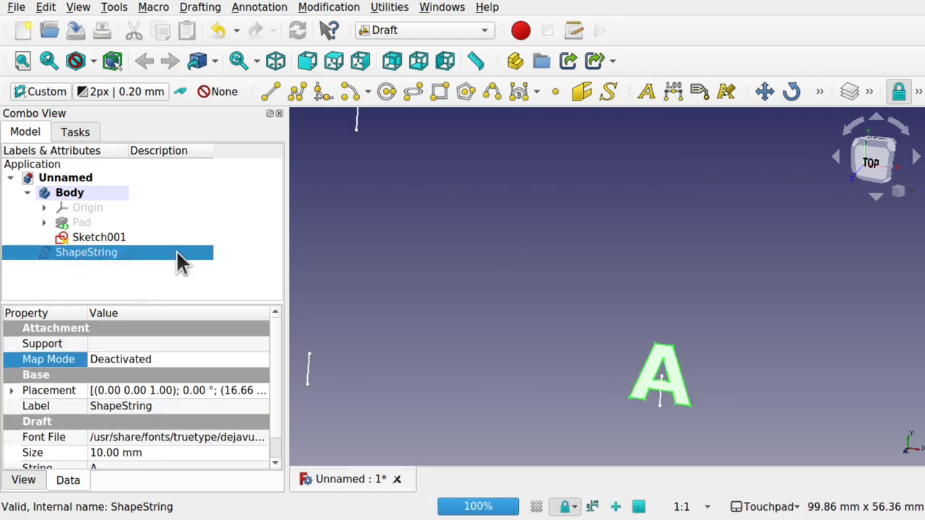
pyautogui.click(253, 359)
pyautogui.click(263, 361)
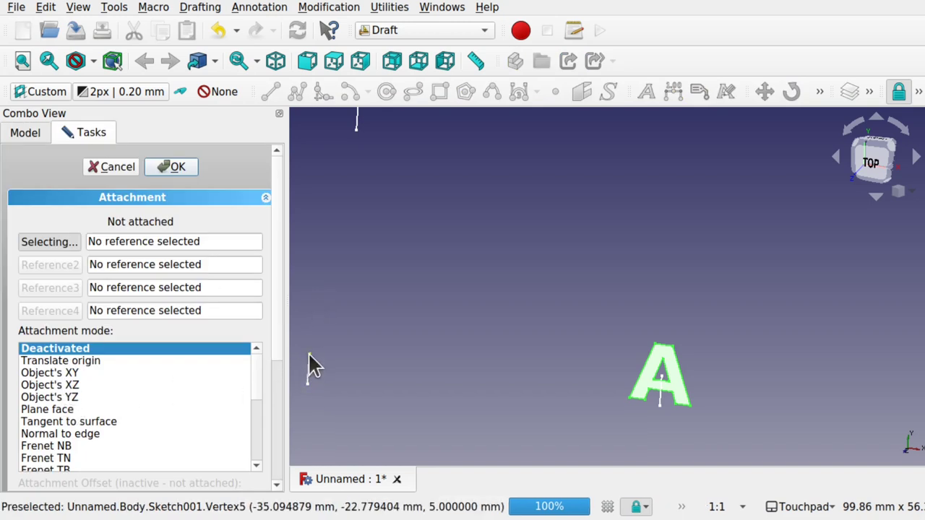
pyautogui.scroll(3, 309, 354)
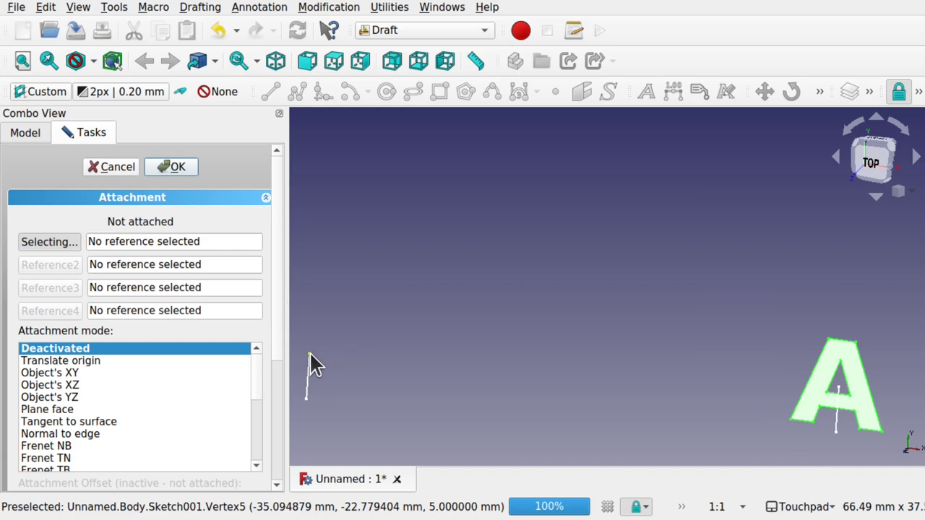
pyautogui.click(310, 356)
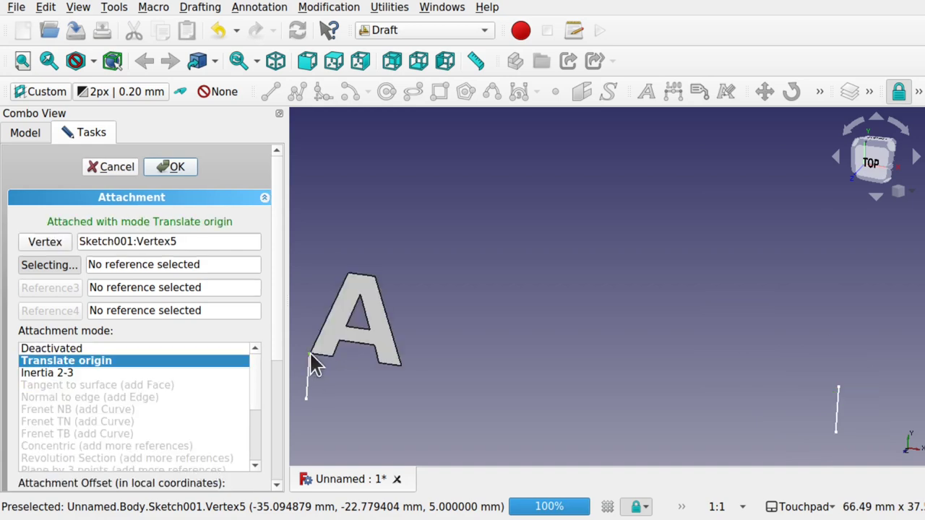
pyautogui.click(172, 171)
# Show the pad and, in Sketch001, move the lower-left line into the upper-right quadrant near the origin.
pyautogui.scroll(-4, 524, 297)
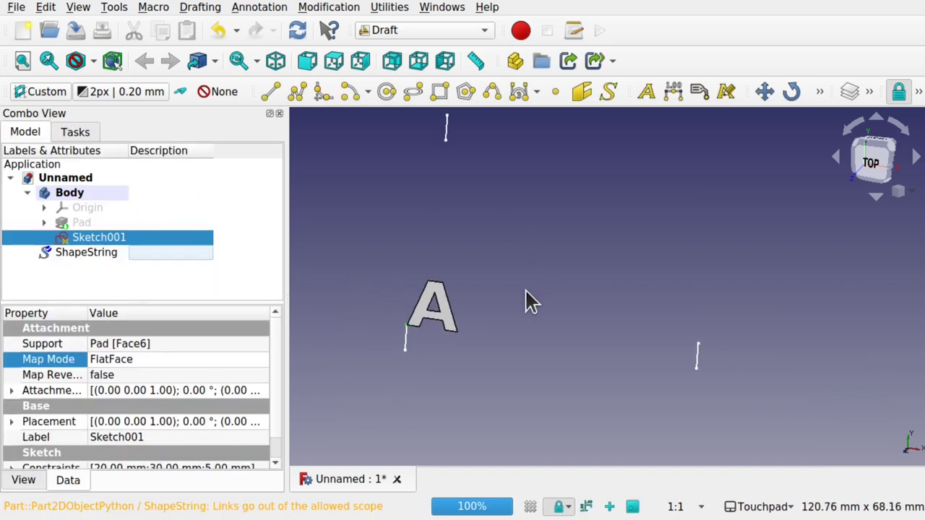
pyautogui.moveTo(531, 295)
pyautogui.keyDown('alt'); pyautogui.mouseDown()
pyautogui.moveTo(655, 203)
pyautogui.moveTo(665, 180)
pyautogui.moveTo(578, 275)
pyautogui.moveTo(586, 301)
pyautogui.mouseUp(); pyautogui.keyUp('alt')
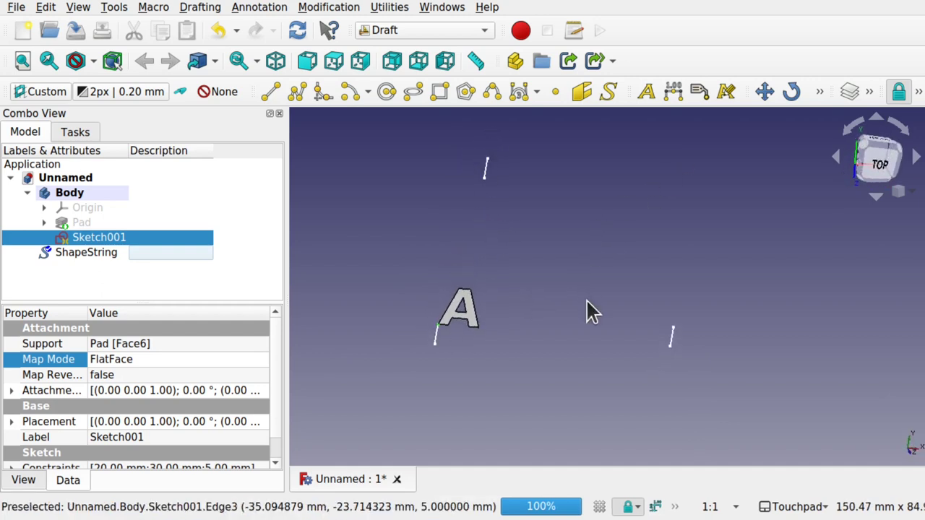
pyautogui.click(63, 224)
pyautogui.press('space')
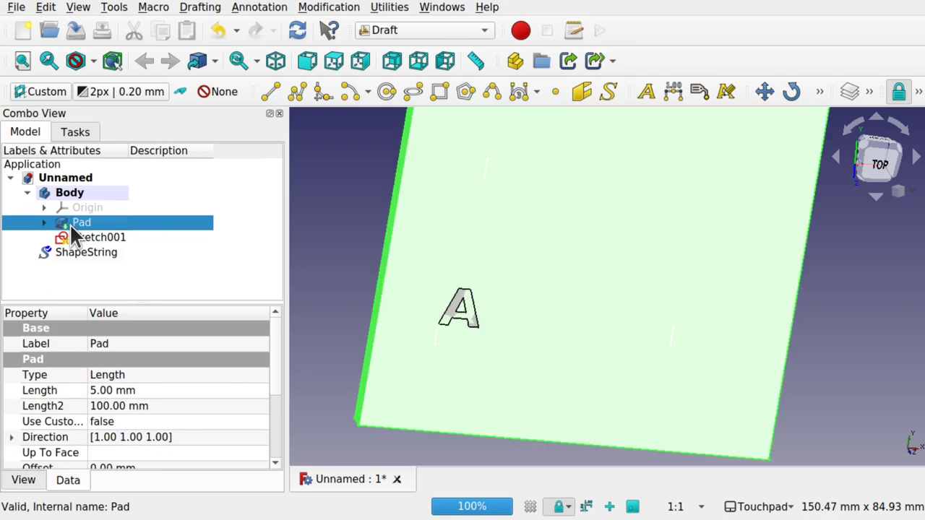
pyautogui.doubleClick(97, 235)
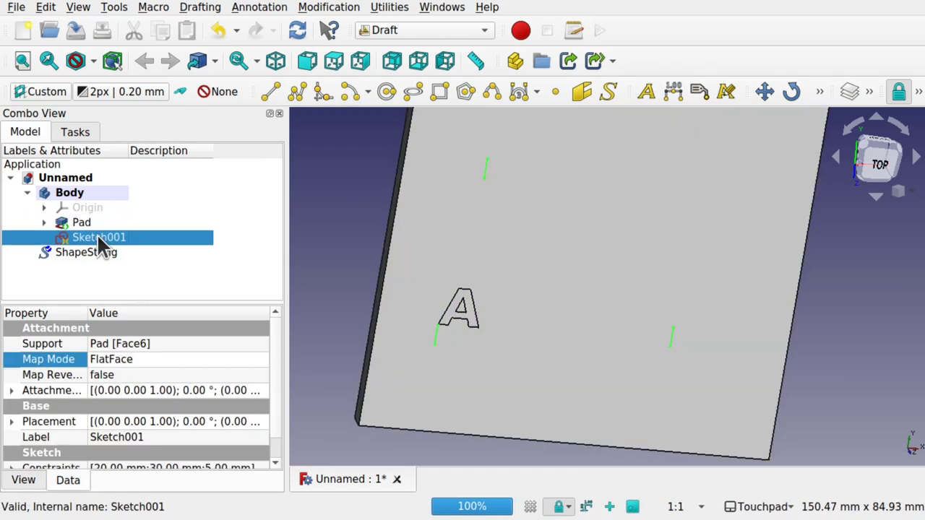
pyautogui.moveTo(434, 346)
pyautogui.mouseDown()
pyautogui.moveTo(526, 322)
pyautogui.moveTo(642, 188)
pyautogui.mouseUp()
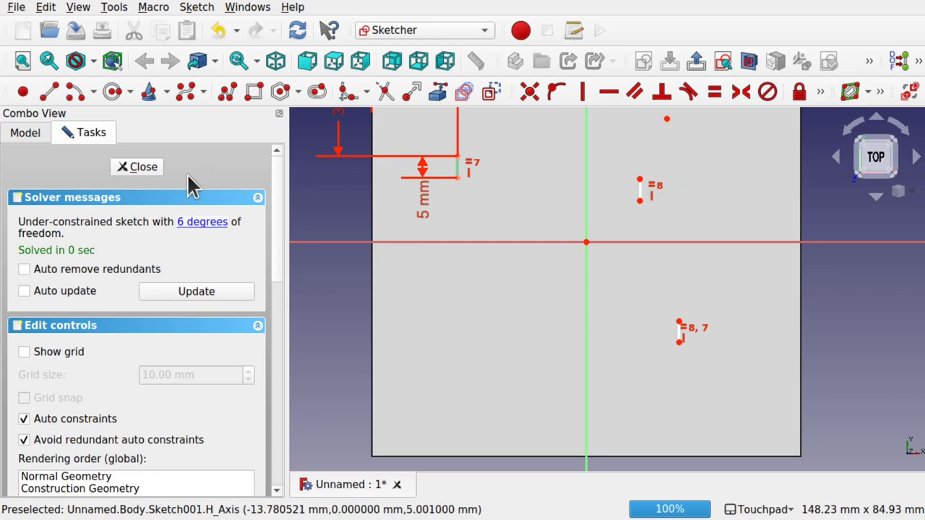
# Leave the sketch, switch to the Part Design workbench and move the letter A's ShapeString into the Body.
pyautogui.click(152, 168)
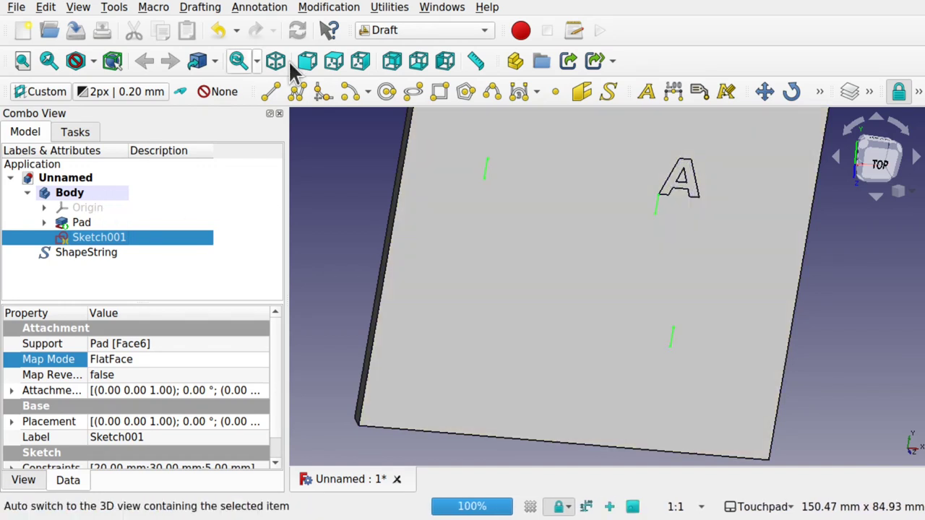
pyautogui.click(405, 32)
pyautogui.click(425, 245)
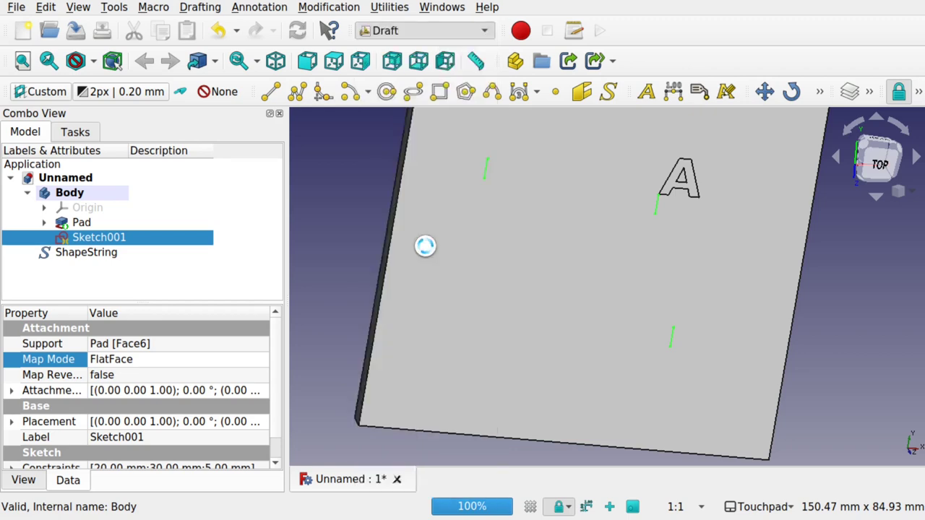
pyautogui.click(30, 132)
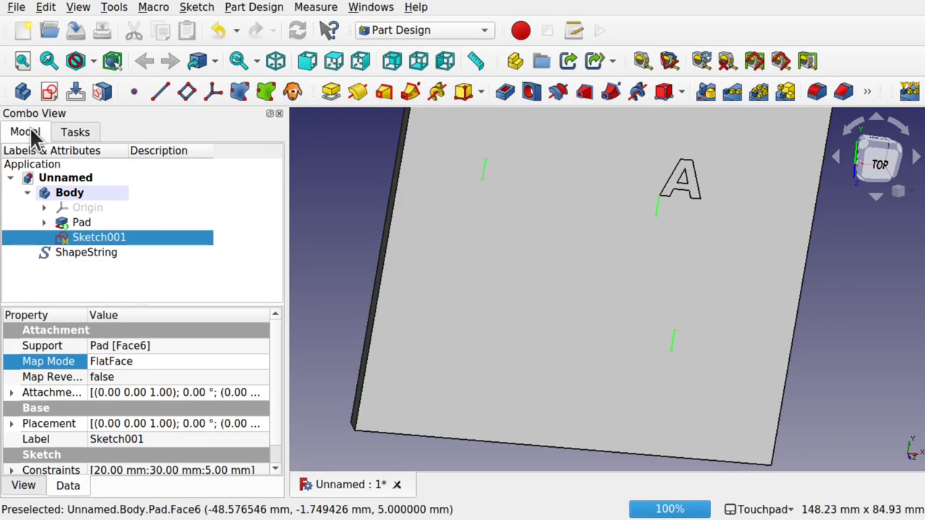
pyautogui.click(81, 253)
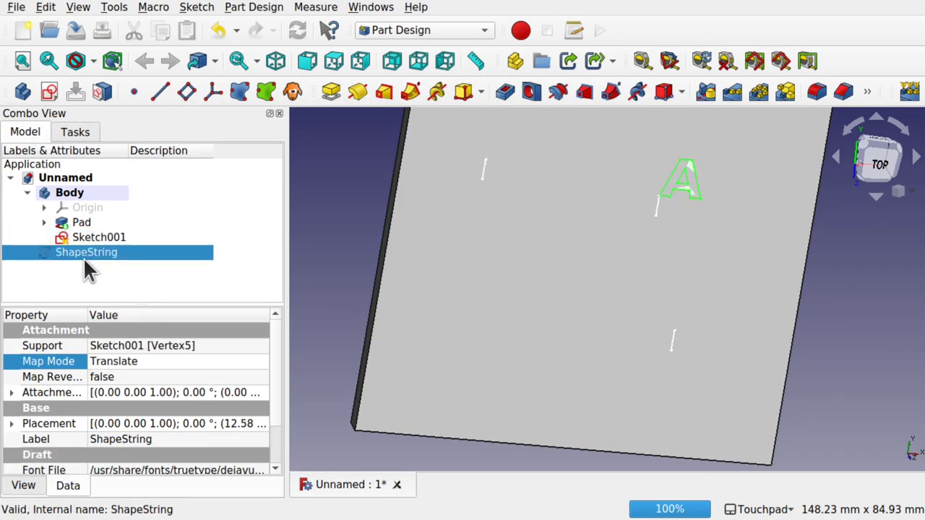
pyautogui.moveTo(81, 254)
pyautogui.mouseDown()
pyautogui.moveTo(133, 270)
pyautogui.moveTo(117, 253)
pyautogui.moveTo(152, 256)
pyautogui.moveTo(157, 198)
pyautogui.moveTo(102, 191)
pyautogui.mouseUp()
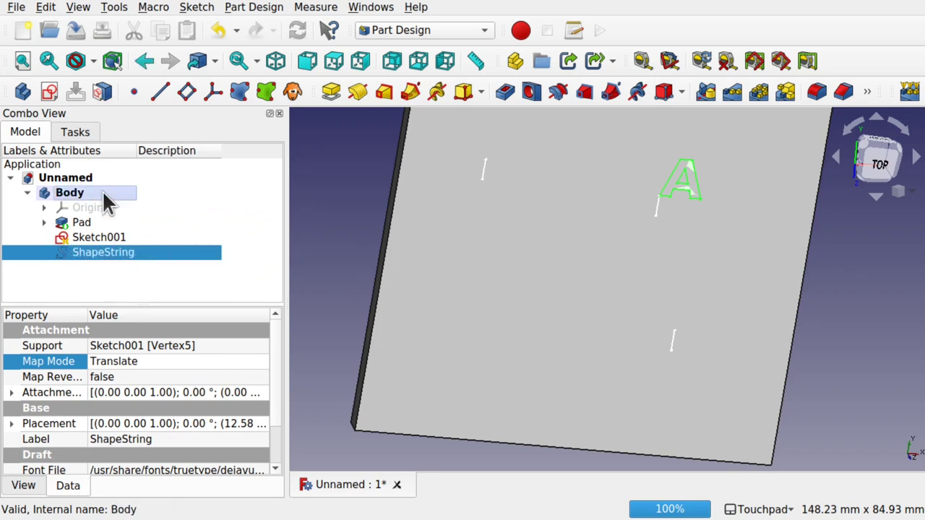
pyautogui.click(23, 190)
pyautogui.click(23, 190)
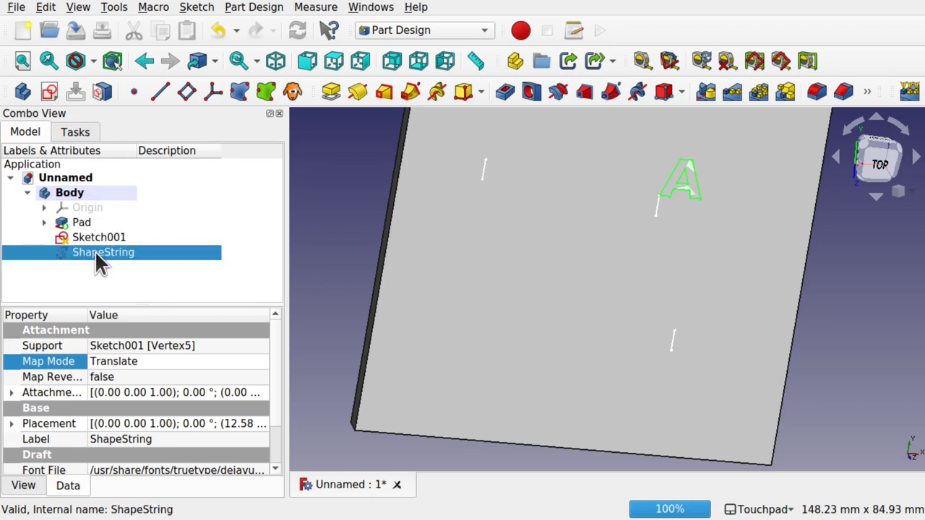
# Pad the ShapeString in the Body to a length of 1 mm.
pyautogui.click(330, 102)
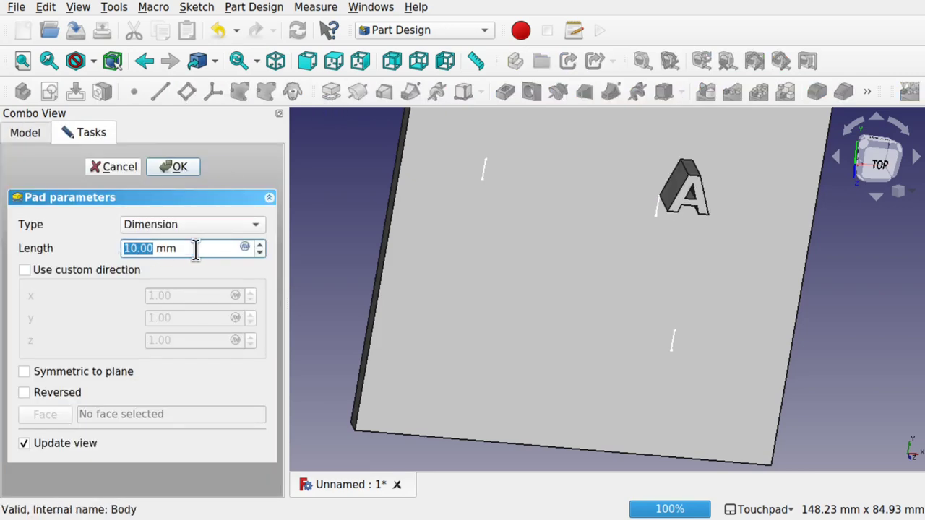
pyautogui.write('1')
pyautogui.click(179, 167)
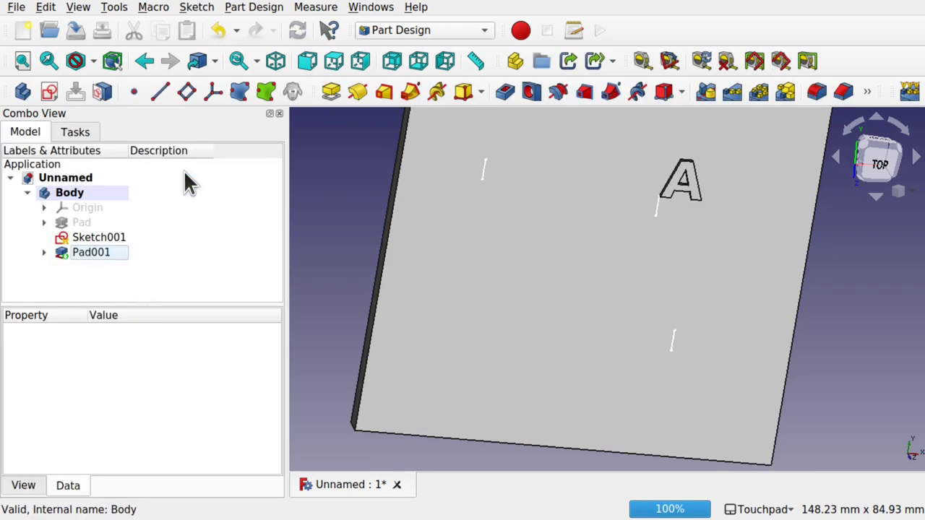
# In Sketch001, move the short line under the letter A from the upper-right quadrant to the lower-left quadrant.
pyautogui.keyDown('alt'); pyautogui.moveTo(660, 209); pyautogui.dragTo(800, 225); pyautogui.keyUp('alt')
pyautogui.press('2')
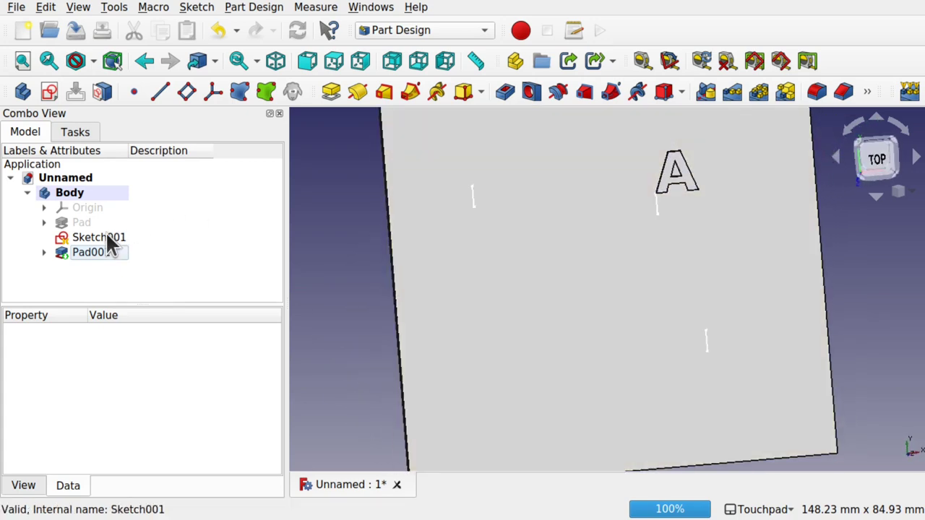
pyautogui.doubleClick(107, 233)
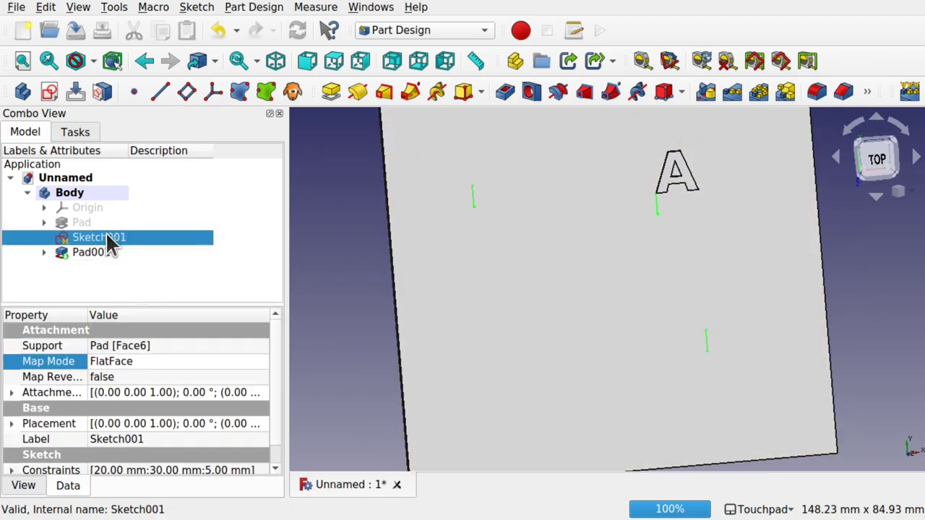
pyautogui.moveTo(665, 215); pyautogui.dragTo(530, 339)
pyautogui.click(137, 167)
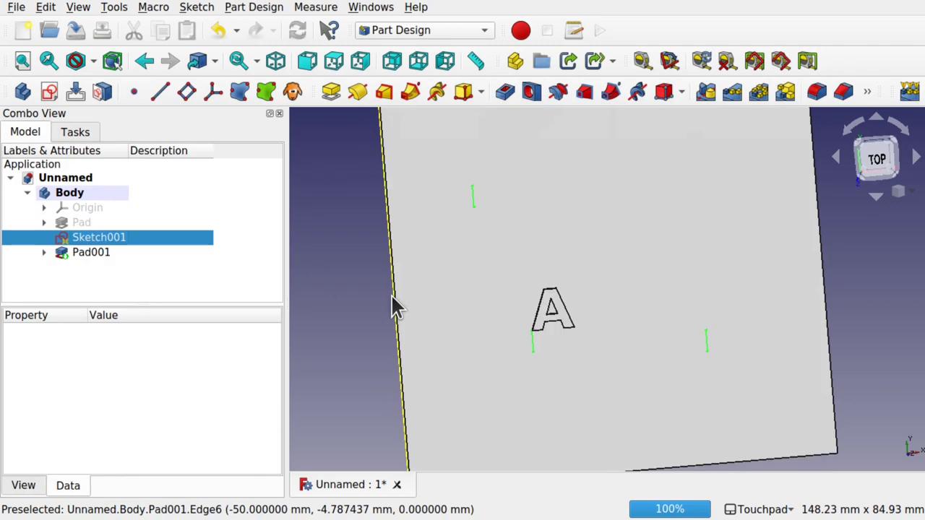
# In Sketch001, move the letter A's line back into the upper-right quadrant near the origin.
pyautogui.moveTo(391, 294)
pyautogui.keyDown('alt'); pyautogui.mouseDown()
pyautogui.moveTo(655, 308)
pyautogui.moveTo(510, 306)
pyautogui.moveTo(521, 320)
pyautogui.mouseUp(); pyautogui.keyUp('alt')
pyautogui.scroll(2, 515, 306)
pyautogui.scroll(2, 589, 347)
pyautogui.scroll(-4, 591, 349)
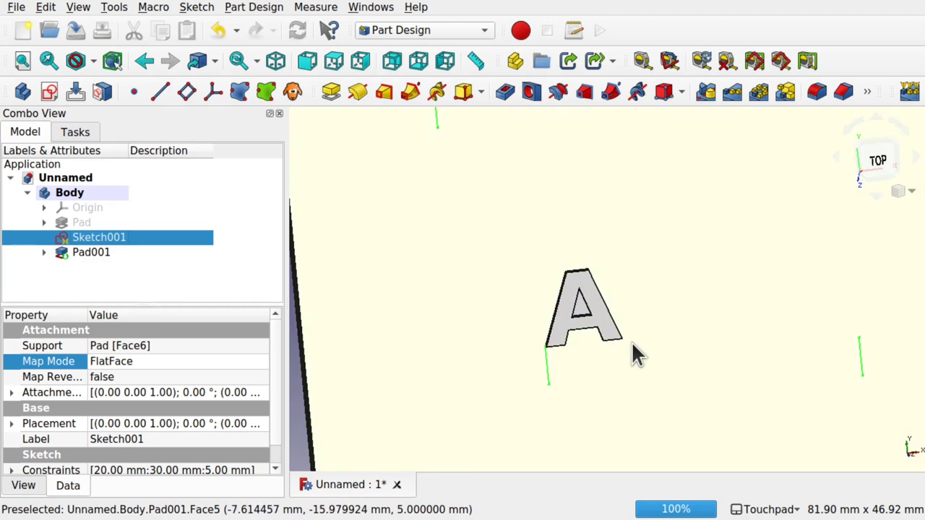
pyautogui.keyDown('alt'); pyautogui.moveTo(632, 350); pyautogui.dragTo(665, 326); pyautogui.keyUp('alt')
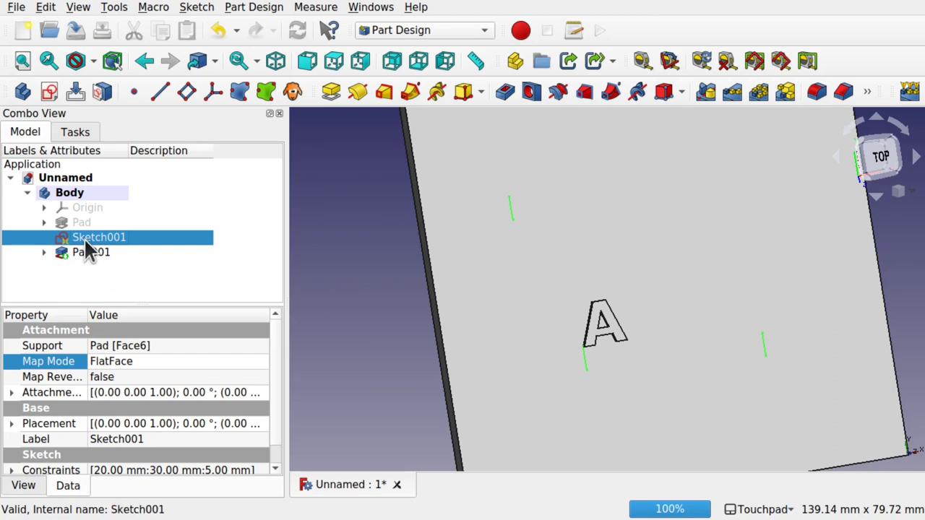
pyautogui.doubleClick(84, 239)
pyautogui.moveTo(571, 353); pyautogui.dragTo(715, 208)
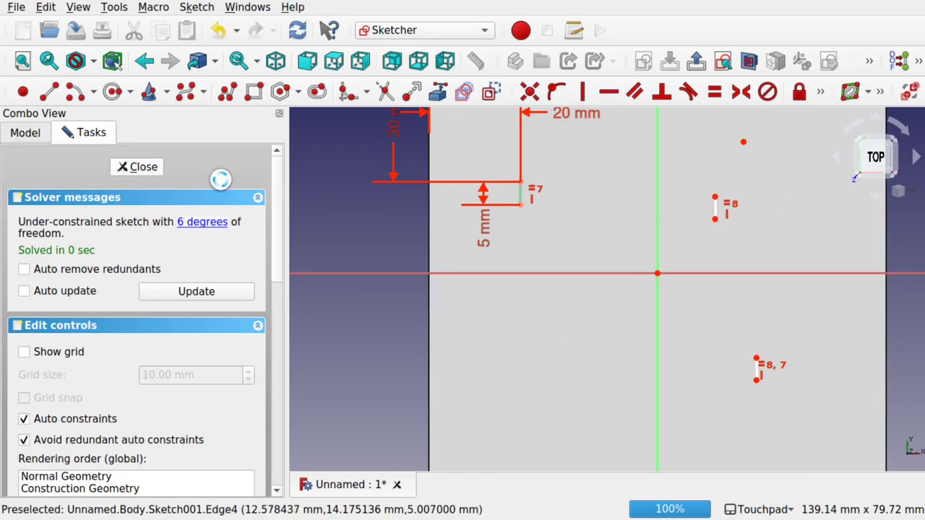
pyautogui.click(156, 171)
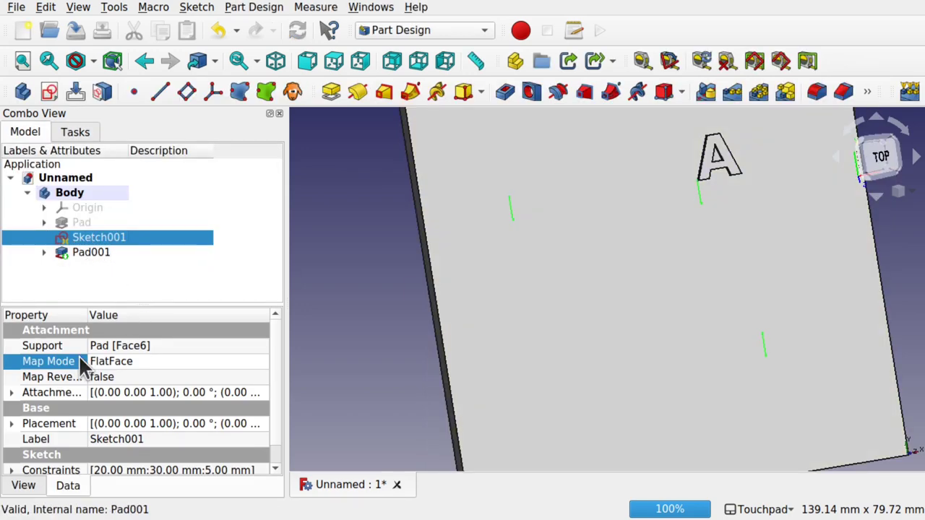
# Reattach Pad001's ShapeString to the upper-left sketch line's top endpoint in Translate origin mode and refresh the model.
pyautogui.click(259, 360)
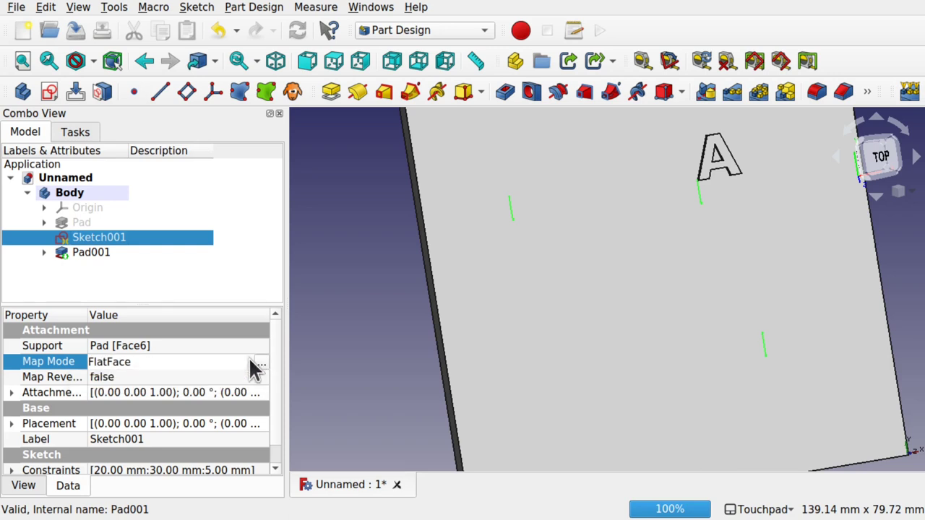
pyautogui.click(44, 253)
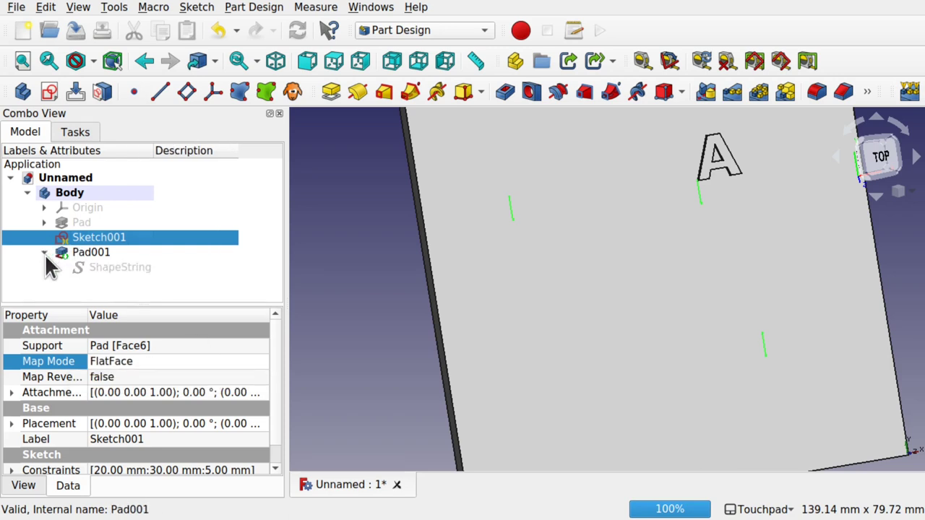
pyautogui.click(109, 266)
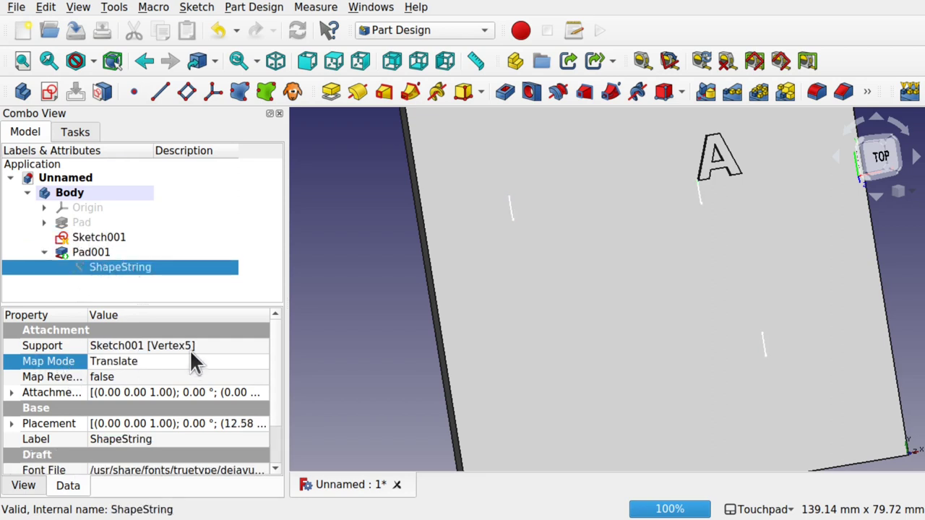
pyautogui.click(258, 362)
pyautogui.click(257, 362)
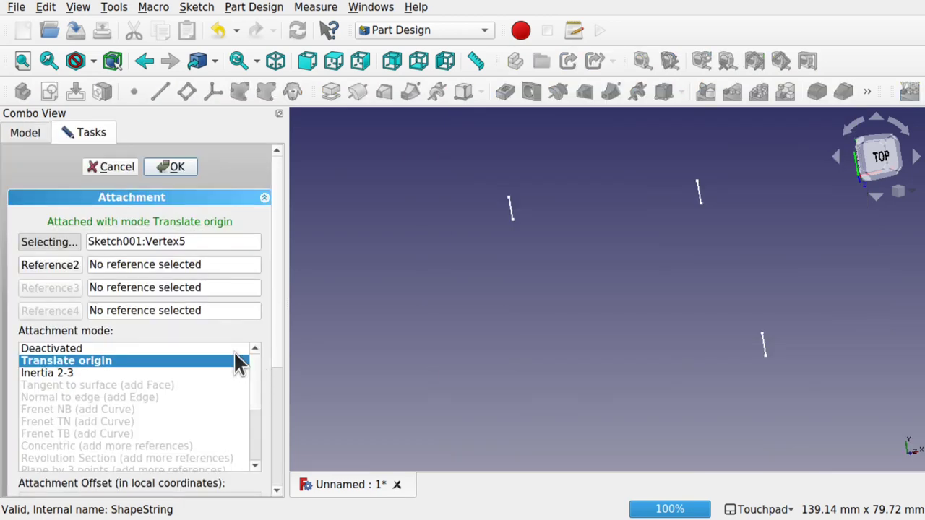
pyautogui.click(509, 197)
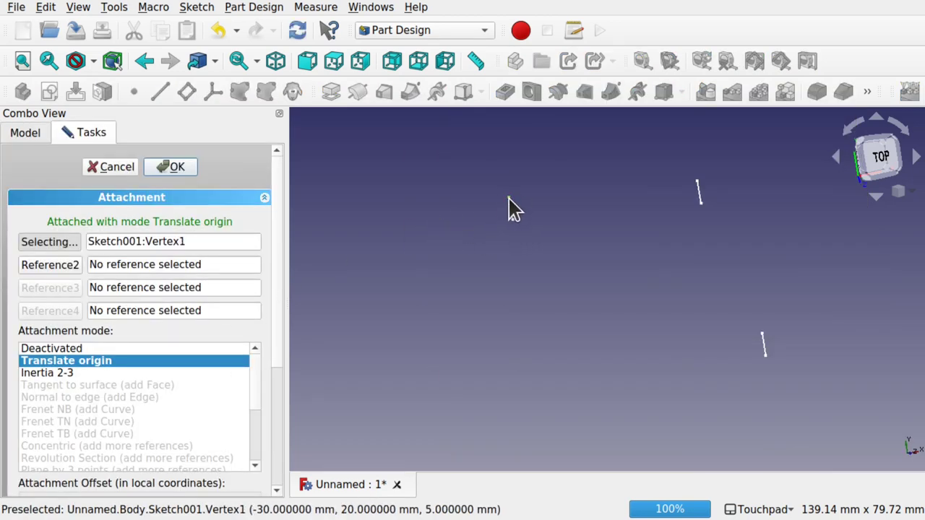
pyautogui.click(172, 168)
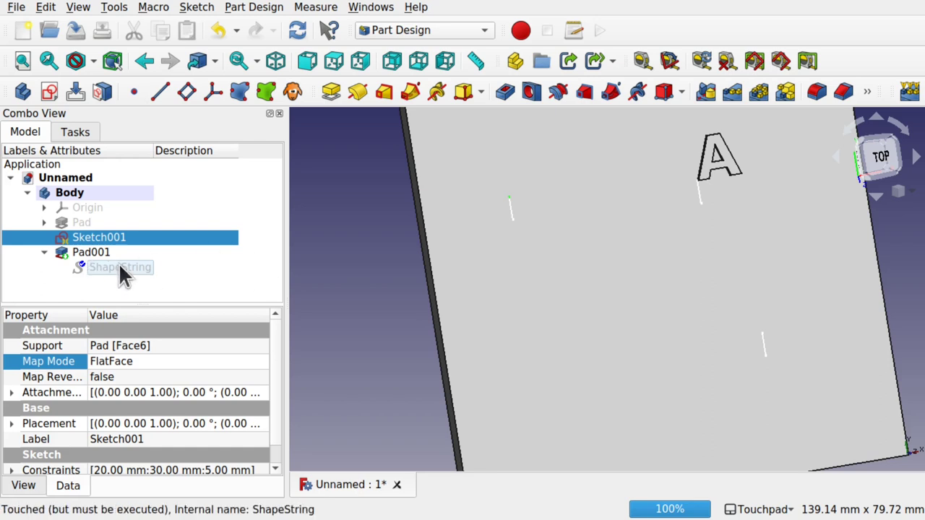
pyautogui.click(45, 7)
pyautogui.click(102, 140)
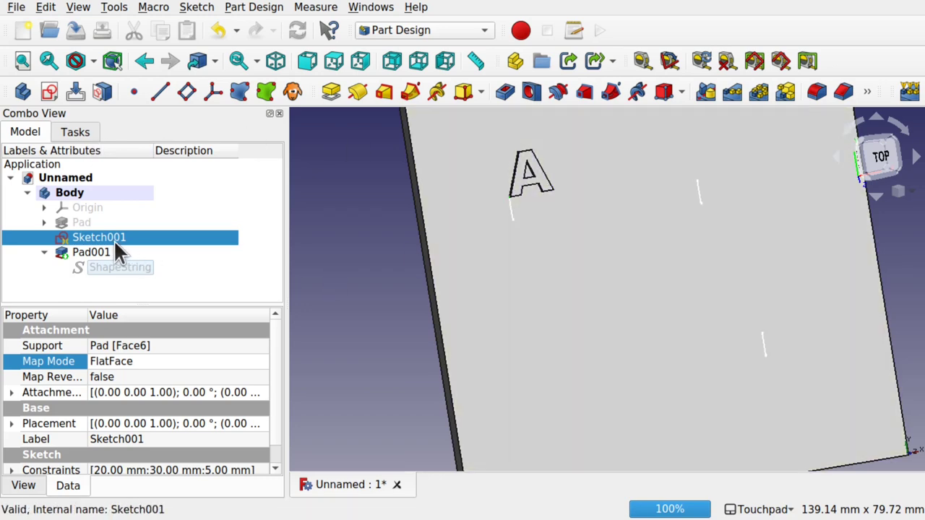
# Open Sketch001 for editing, hide the base Pad and show the letter A's ShapeString.
pyautogui.doubleClick(113, 239)
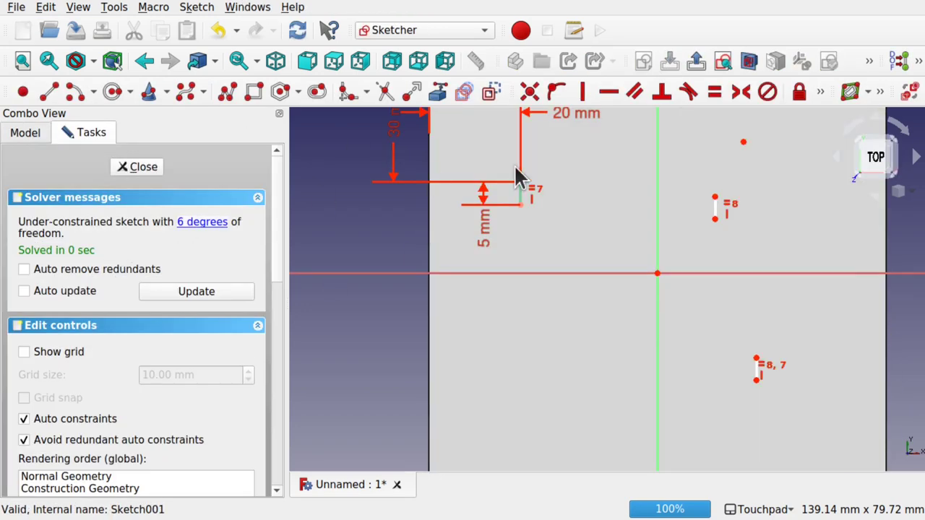
pyautogui.scroll(-2, 551, 181)
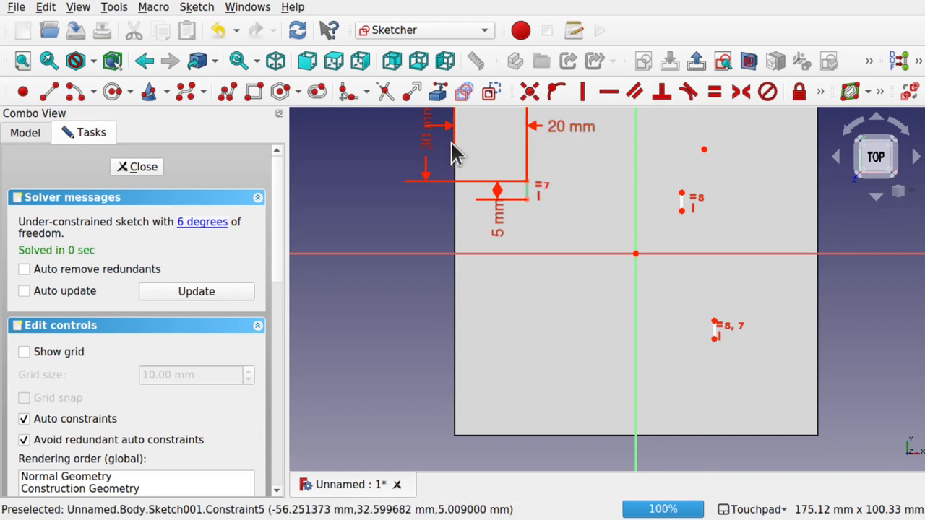
pyautogui.click(28, 133)
pyautogui.click(83, 225)
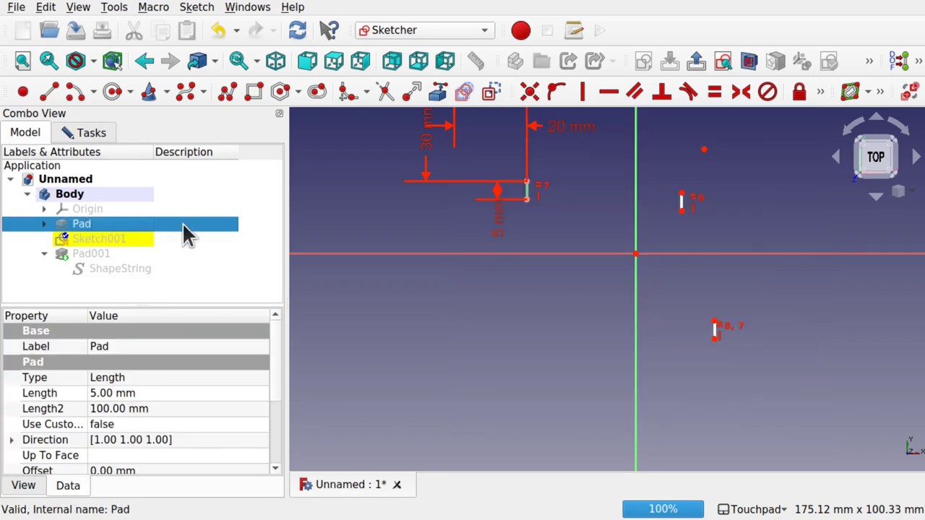
pyautogui.click(129, 272)
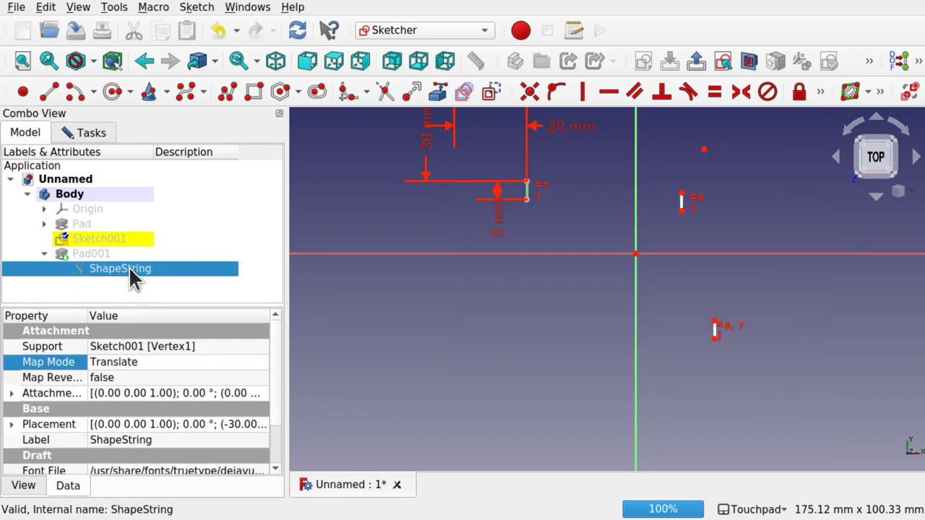
pyautogui.press('space')
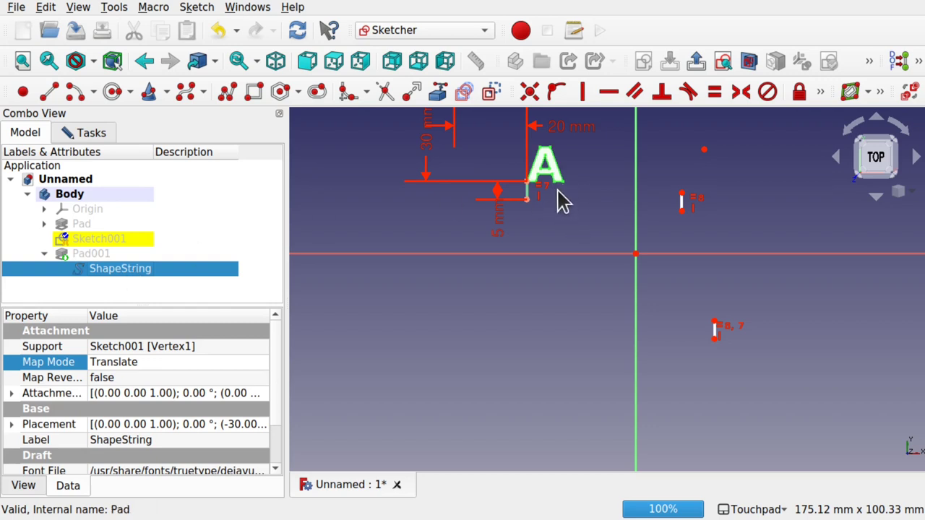
pyautogui.moveTo(563, 202); pyautogui.dragTo(545, 318, button='middle')
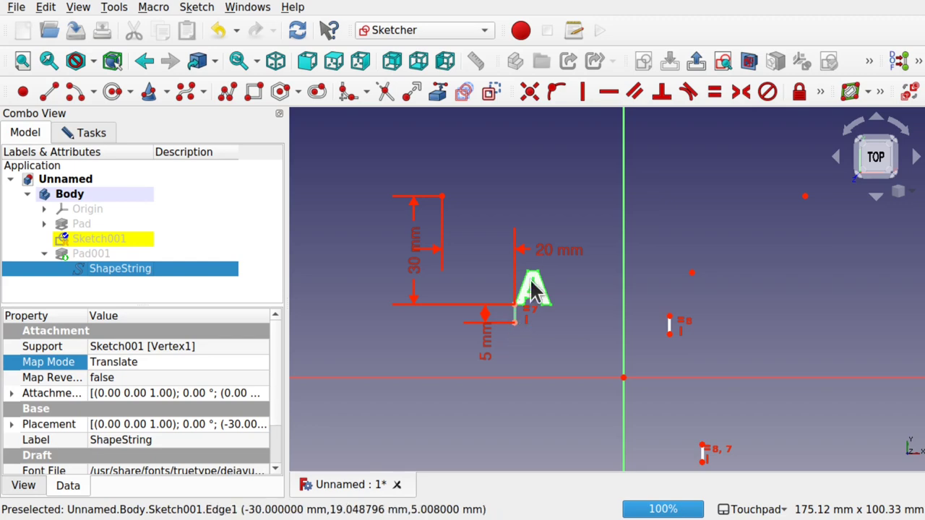
# Set both the horizontal and vertical distances from the plate's upper-left corner to the upper-left line's top endpoint to 50 mm.
pyautogui.click(549, 260)
pyautogui.doubleClick(547, 258)
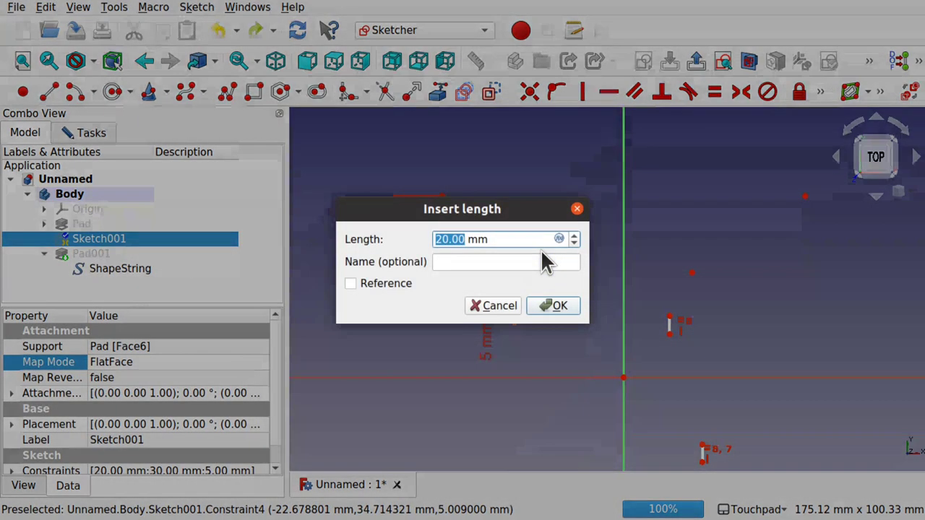
pyautogui.write('50')
pyautogui.press('Return')
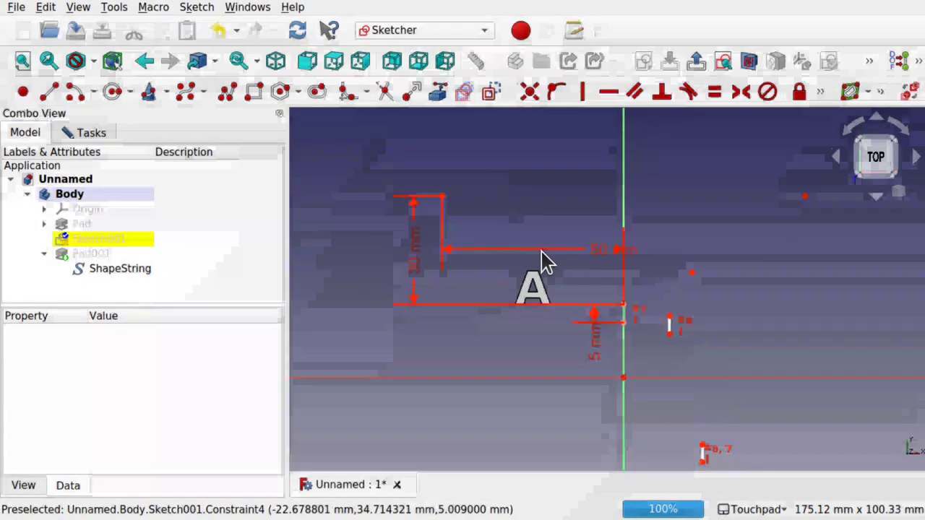
pyautogui.doubleClick(417, 266)
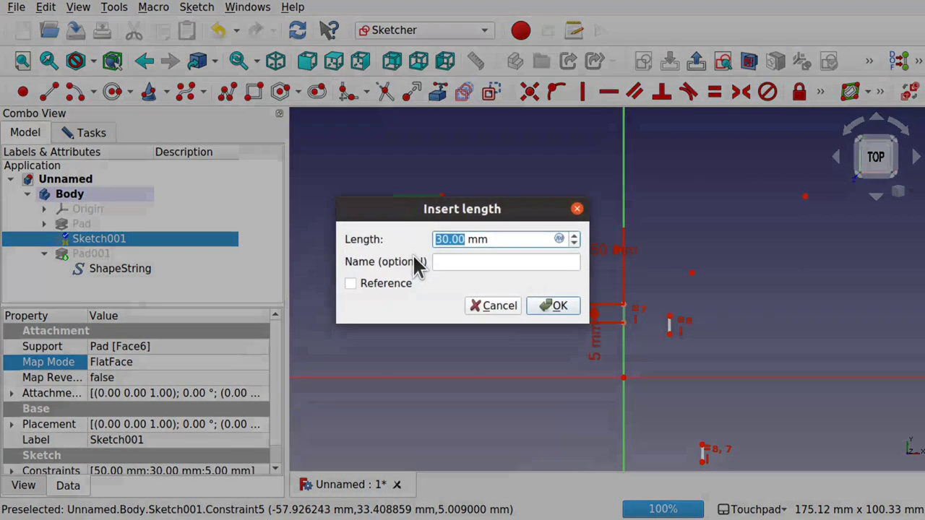
pyautogui.write('50')
pyautogui.press('Return')
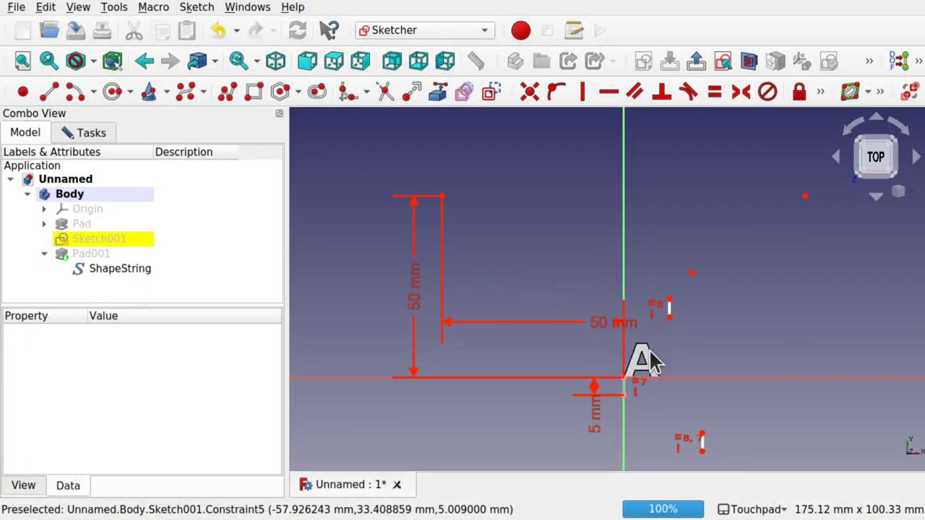
# Show Pad001 during the sketch edit and examine the raised letter A at the origin from an angle.
pyautogui.click(81, 224)
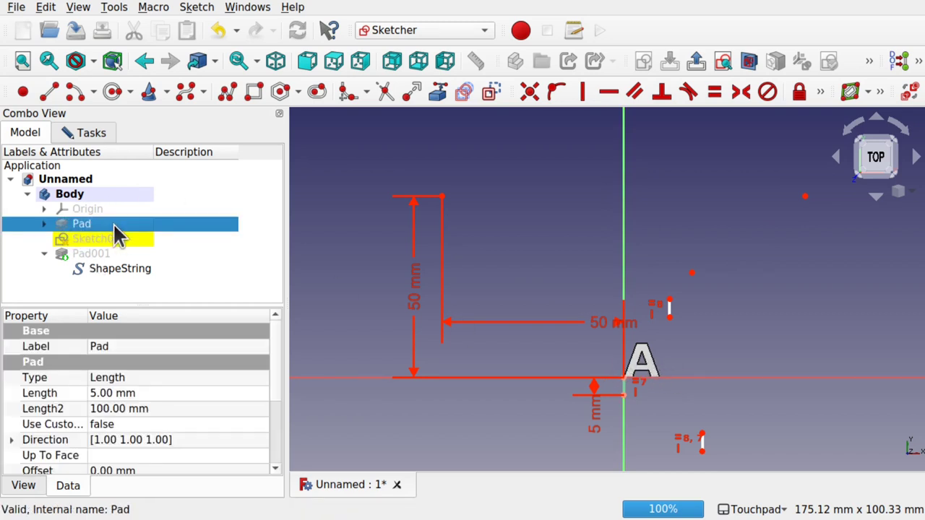
pyautogui.click(99, 257)
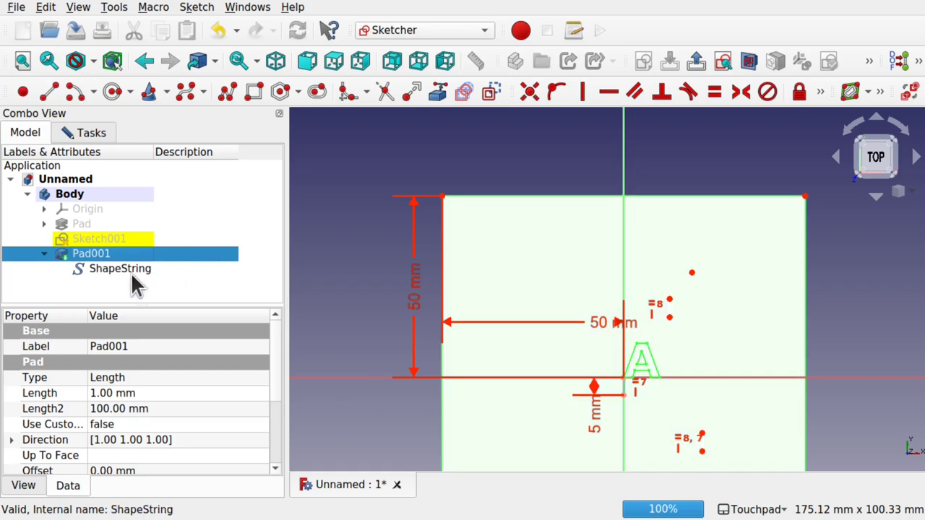
pyautogui.click(123, 269)
pyautogui.moveTo(484, 359); pyautogui.dragTo(611, 325, button='middle')
pyautogui.scroll(5, 600, 333)
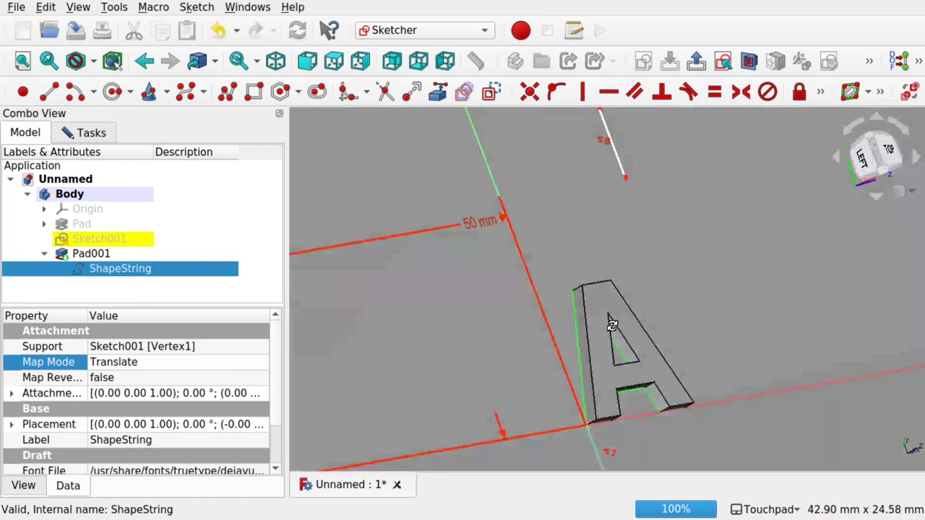
# Set the vertical distance from the plate's upper-left corner to the attached line's top endpoint to 80 mm and refresh the model.
pyautogui.scroll(-6, 607, 329)
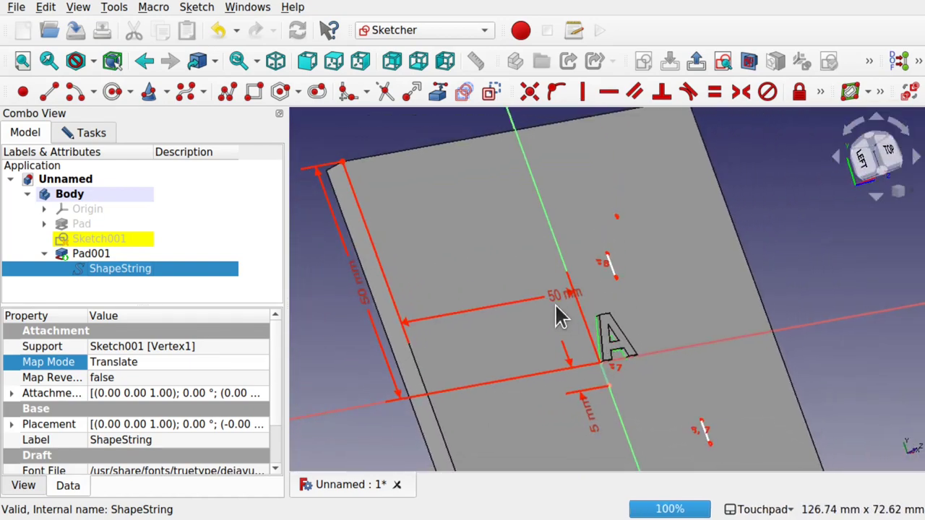
pyautogui.doubleClick(369, 303)
pyautogui.write('80')
pyautogui.press('Return')
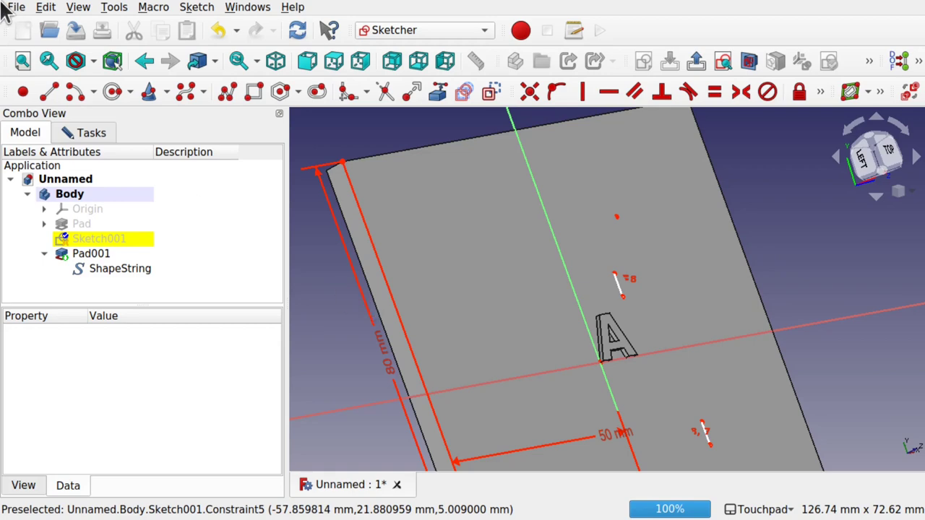
pyautogui.click(46, 9)
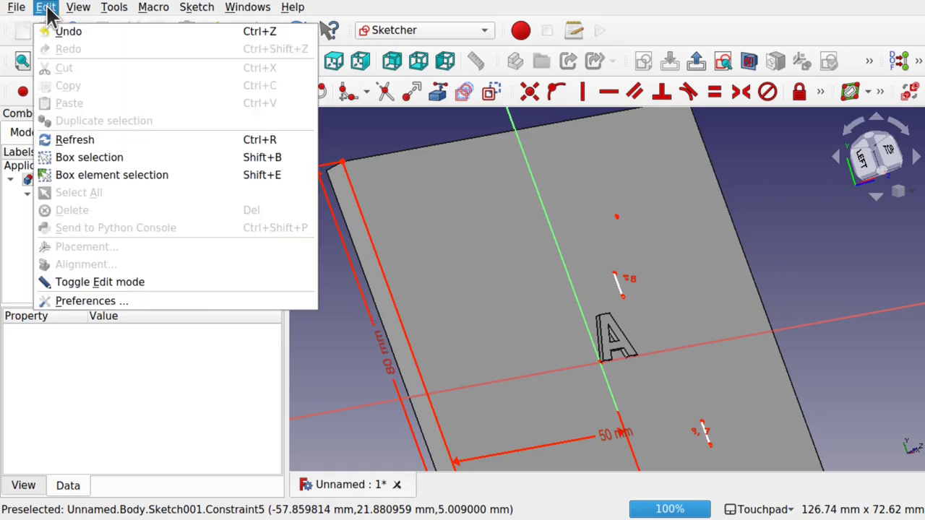
pyautogui.click(70, 140)
# Examine the raised letter A's position relative to its sketch line endpoint up close and from several angles.
pyautogui.scroll(-2, 578, 316)
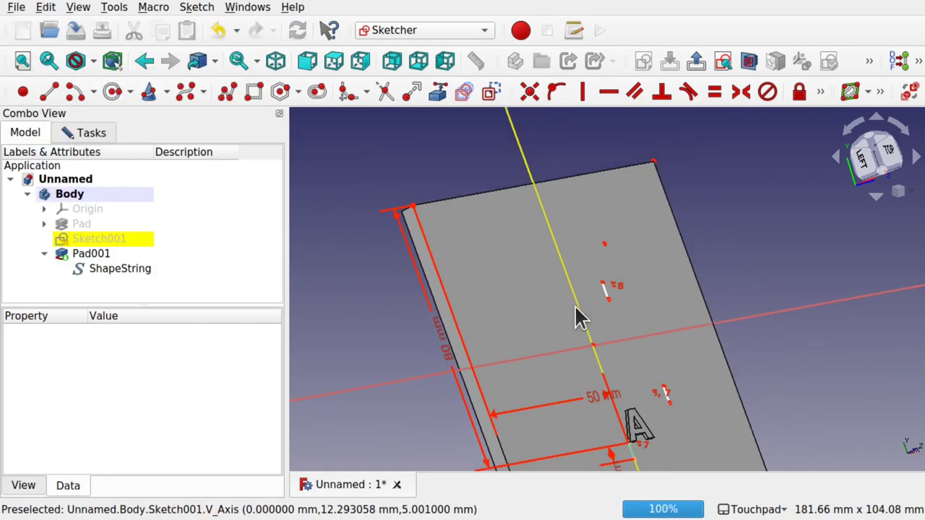
pyautogui.moveTo(645, 456); pyautogui.dragTo(537, 372, button='middle')
pyautogui.scroll(4, 518, 378)
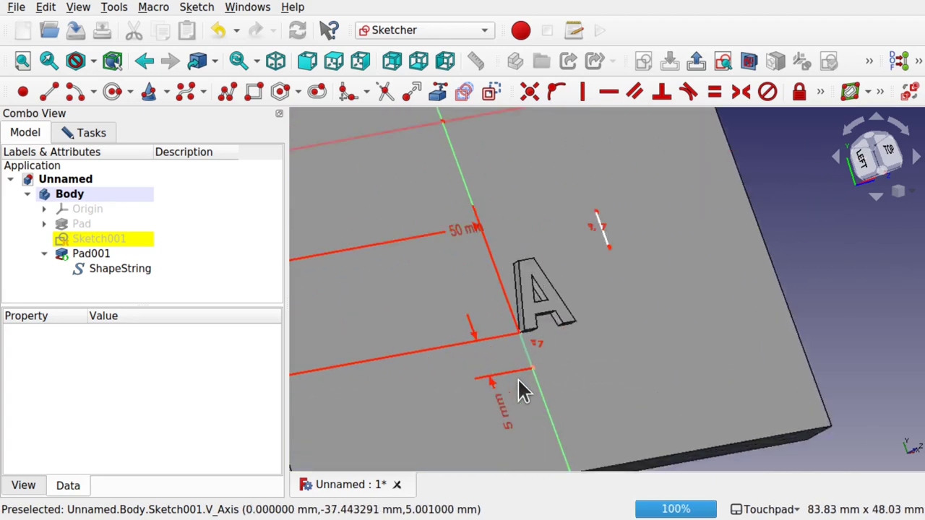
pyautogui.scroll(-4, 609, 310)
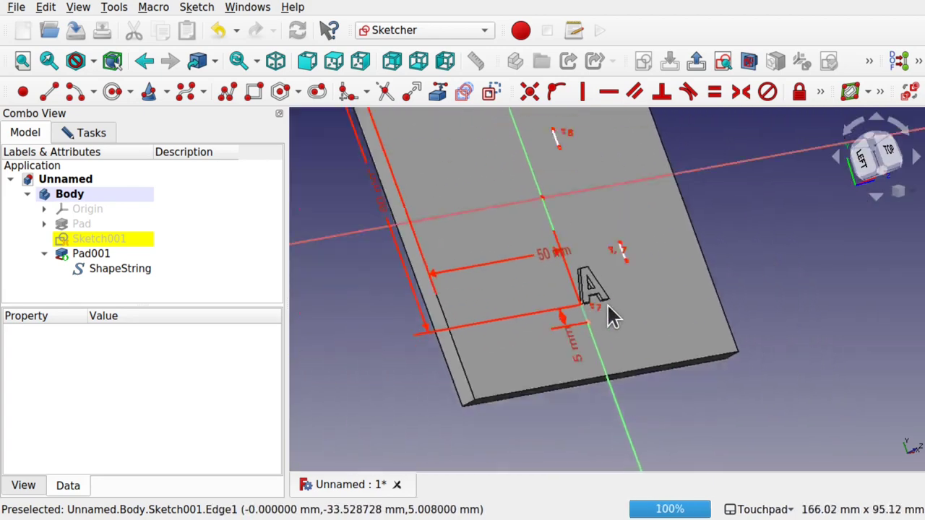
pyautogui.scroll(1, 608, 311)
pyautogui.scroll(4, 609, 316)
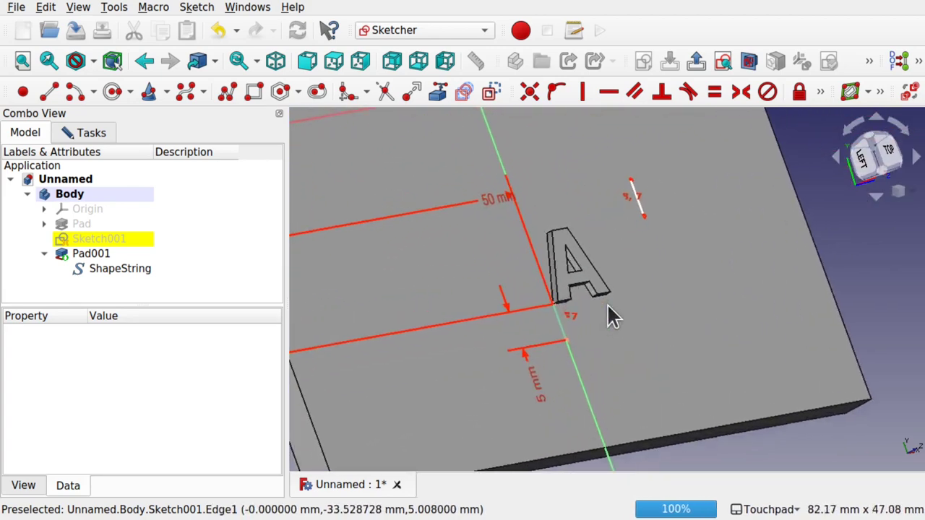
pyautogui.scroll(-1, 609, 315)
pyautogui.scroll(-1, 608, 309)
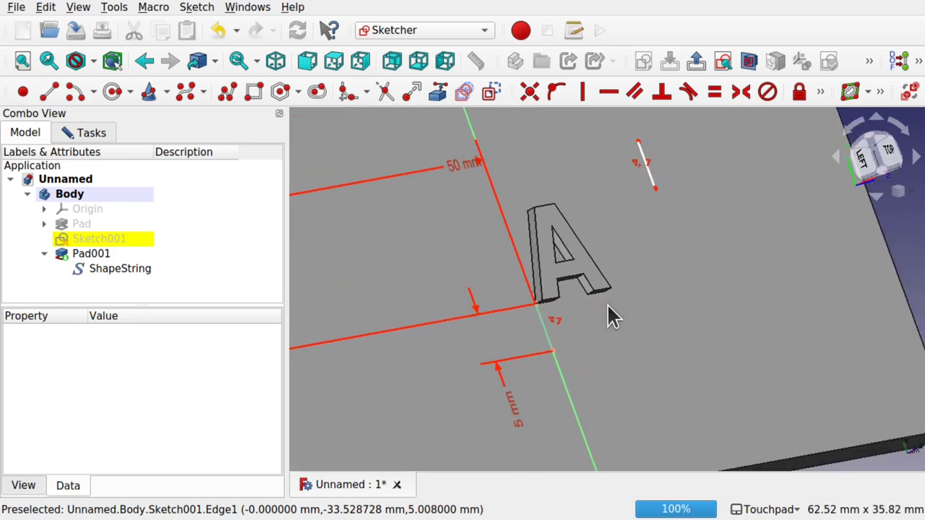
pyautogui.moveTo(564, 289)
pyautogui.keyDown('alt'); pyautogui.mouseDown()
pyautogui.moveTo(611, 289)
pyautogui.moveTo(493, 286)
pyautogui.moveTo(647, 295)
pyautogui.moveTo(831, 270)
pyautogui.moveTo(697, 283)
pyautogui.moveTo(723, 262)
pyautogui.mouseUp(); pyautogui.keyUp('alt')
pyautogui.scroll(-2, 697, 282)
pyautogui.moveTo(817, 229)
pyautogui.keyDown('alt'); pyautogui.mouseDown()
pyautogui.moveTo(767, 252)
pyautogui.moveTo(776, 272)
pyautogui.moveTo(793, 277)
pyautogui.moveTo(723, 318)
pyautogui.moveTo(669, 298)
pyautogui.mouseUp(); pyautogui.keyUp('alt')
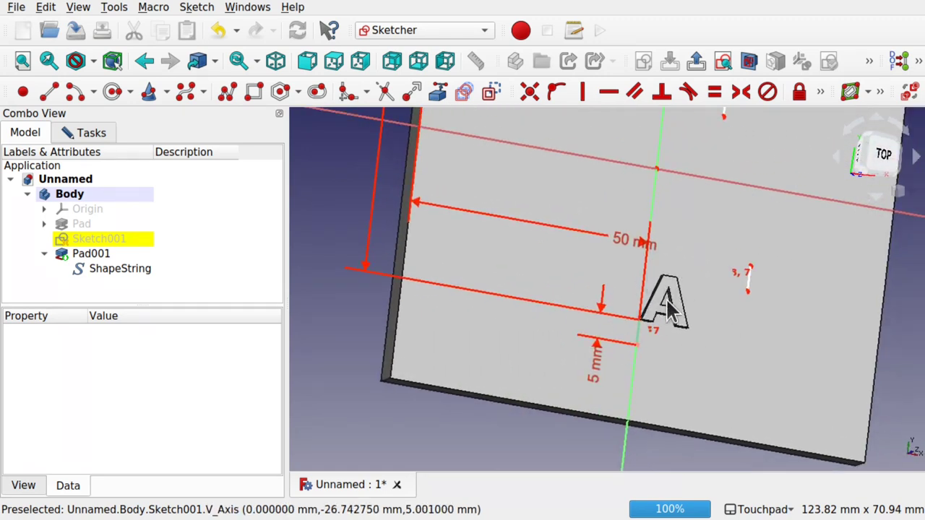